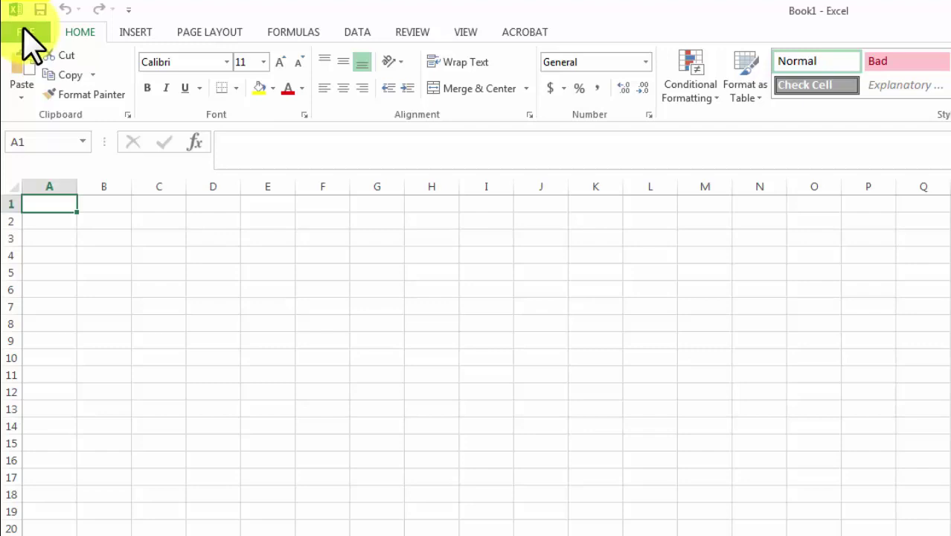
# - Open the data file Consol1_Example.ctf from the C:\temp folder, listing all file types to find it
pyautogui.click(24, 32)
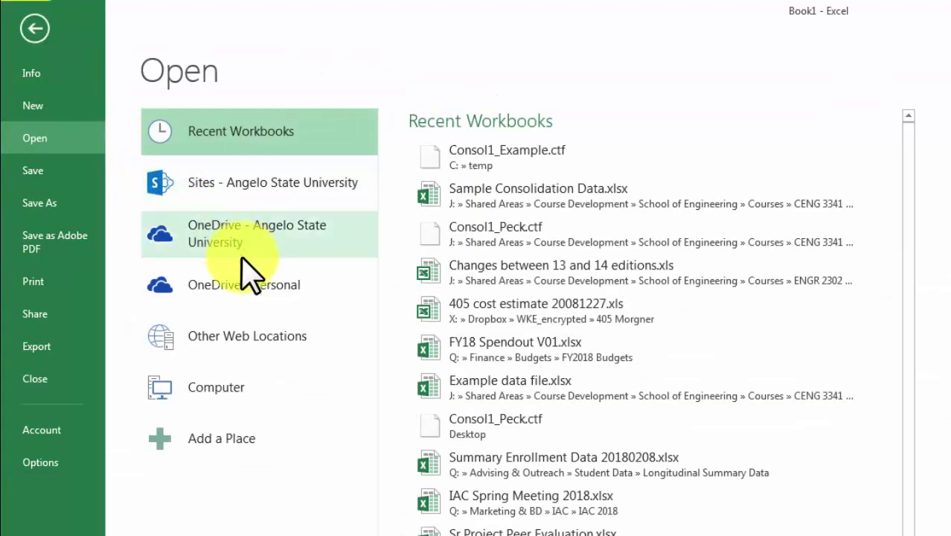
pyautogui.click(213, 388)
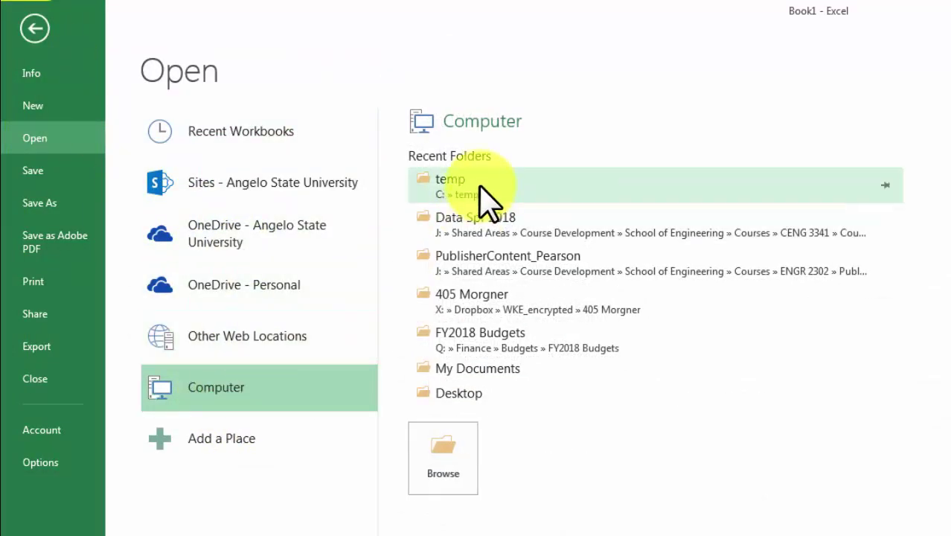
pyautogui.click(482, 195)
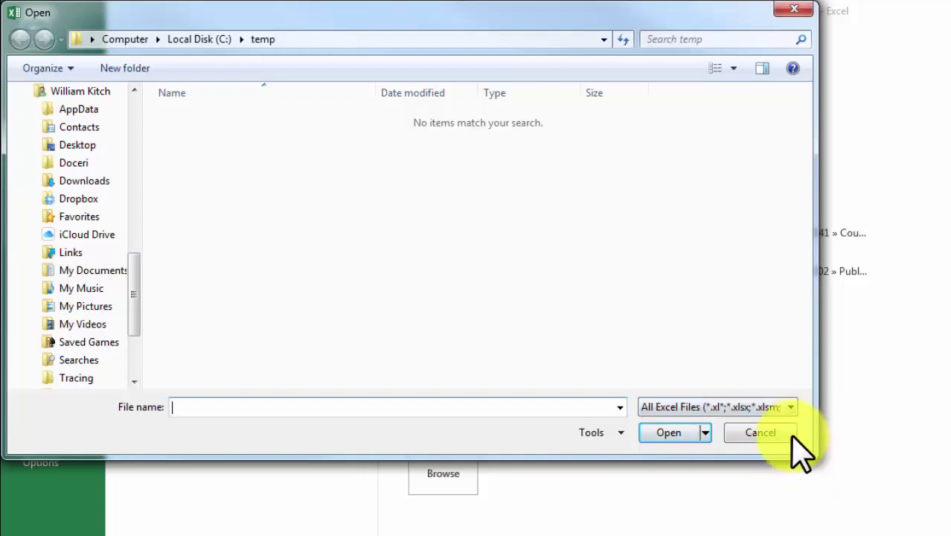
pyautogui.click(791, 407)
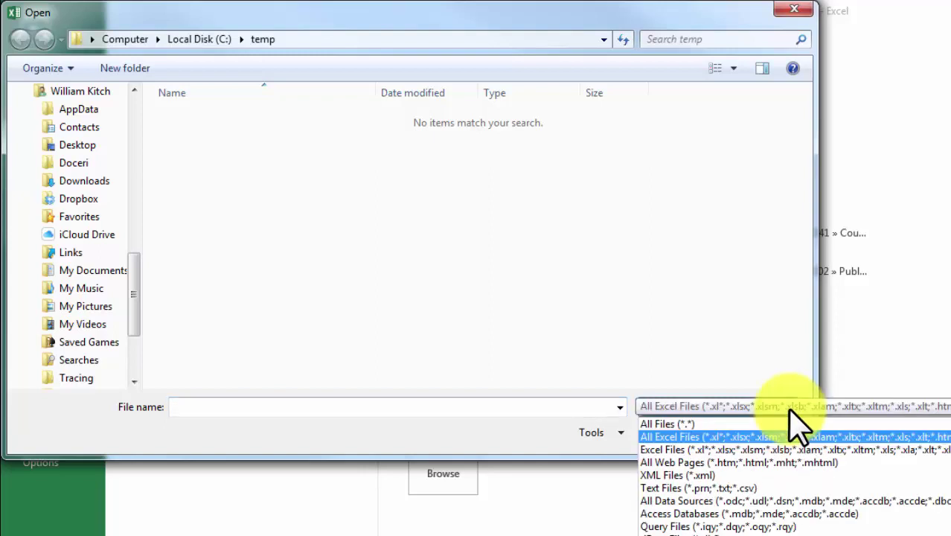
pyautogui.click(719, 424)
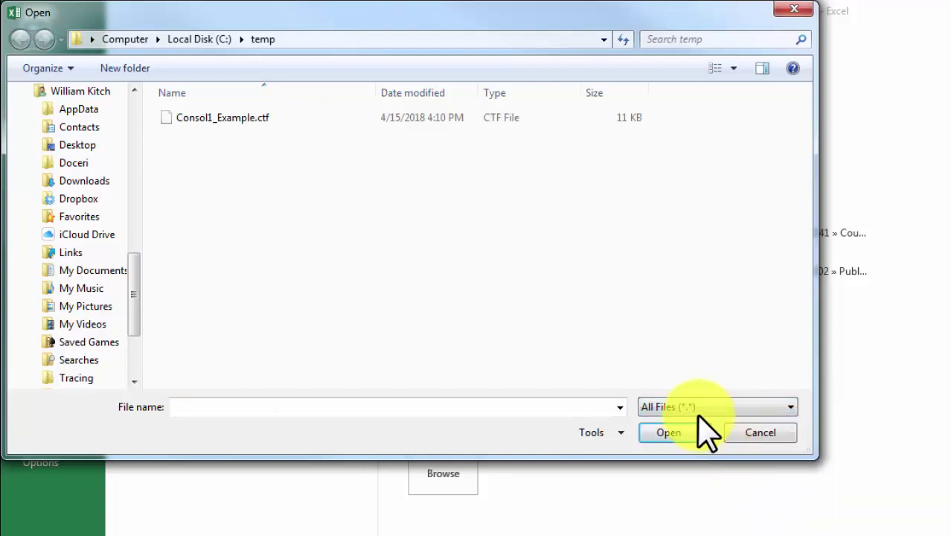
pyautogui.click(245, 126)
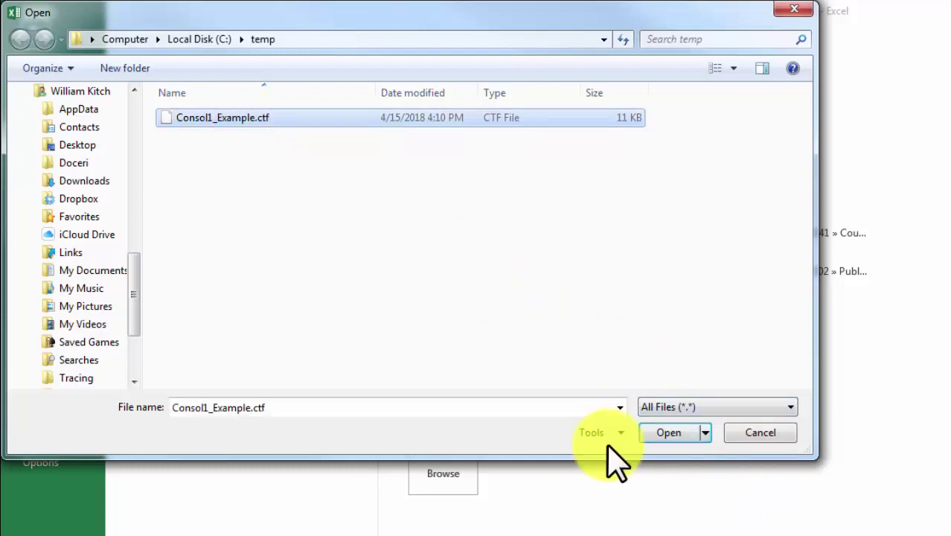
pyautogui.click(670, 433)
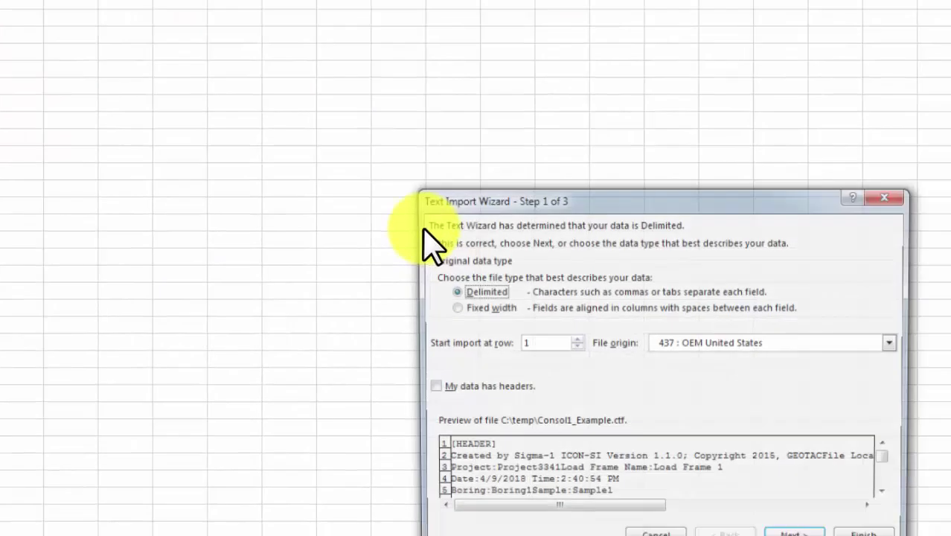
# - Import the file's text as delimited data with tab as the delimiter and General column format
pyautogui.moveTo(597, 201); pyautogui.dragTo(454, 39)
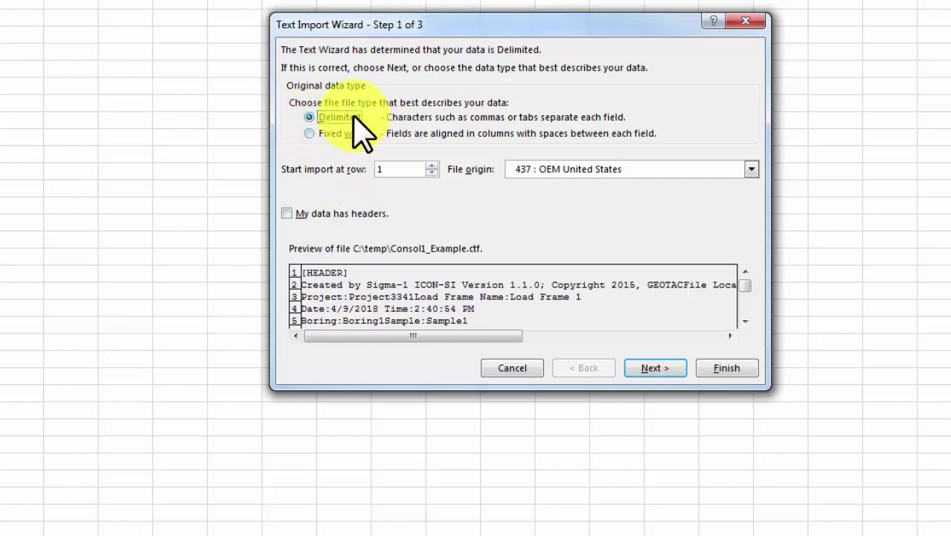
pyautogui.click(654, 367)
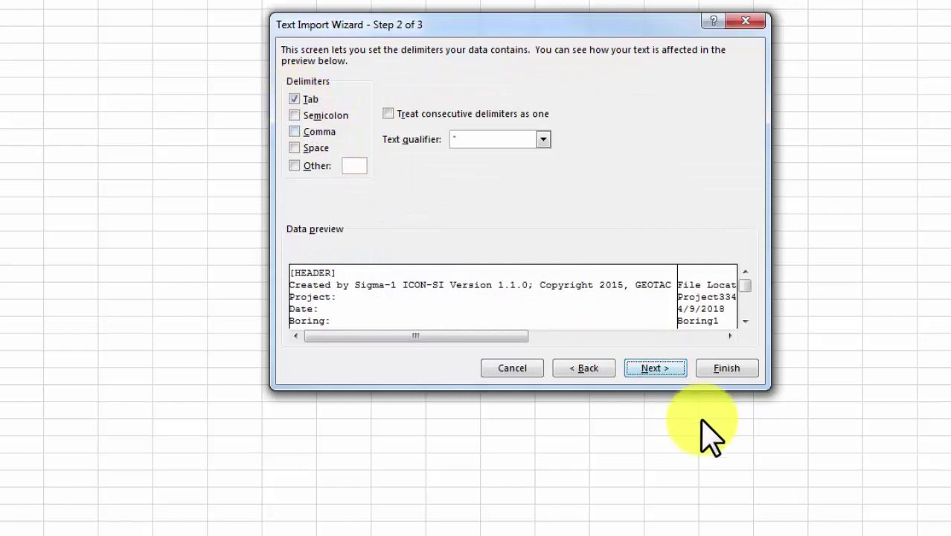
pyautogui.click(644, 367)
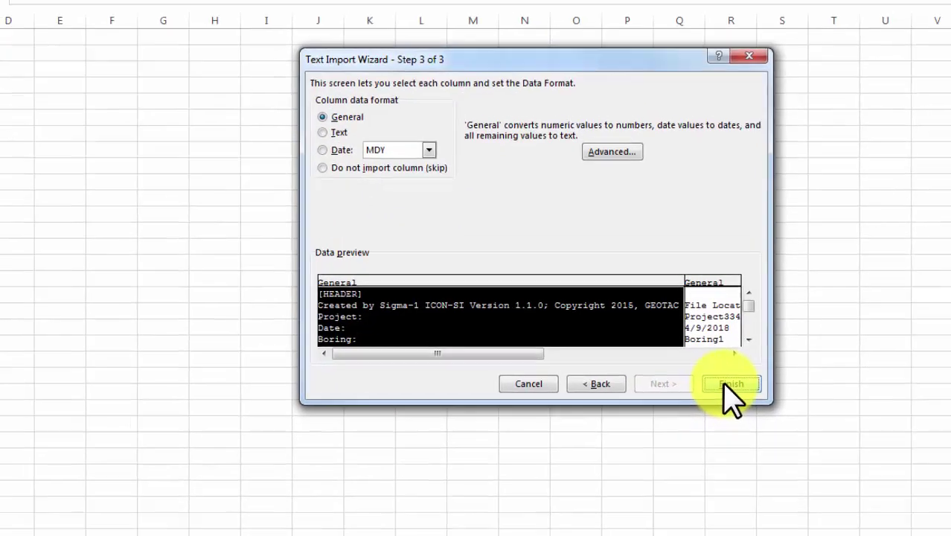
pyautogui.click(727, 368)
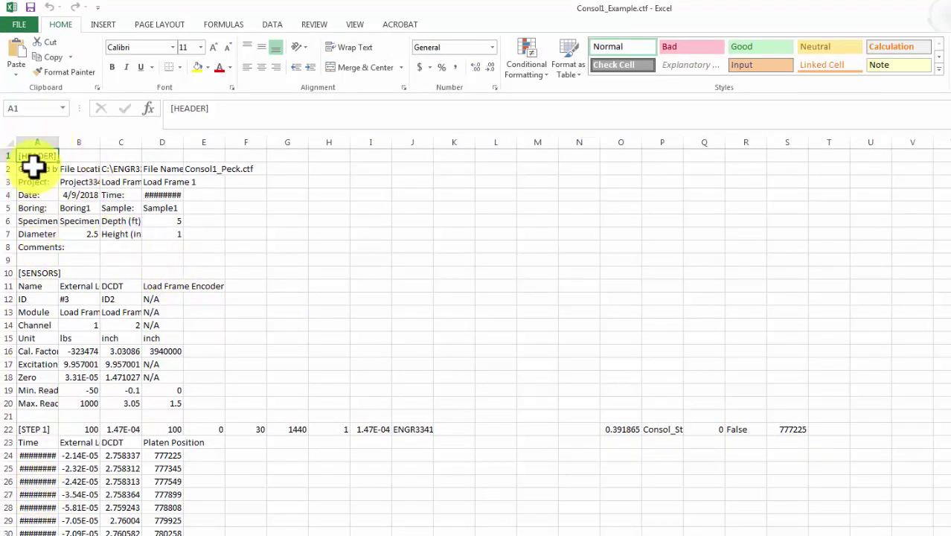
# - Widen columns A through J to one uniform width so the imported dates and values fit
pyautogui.moveTo(37, 141); pyautogui.dragTo(412, 143)
pyautogui.rightClick(412, 143)
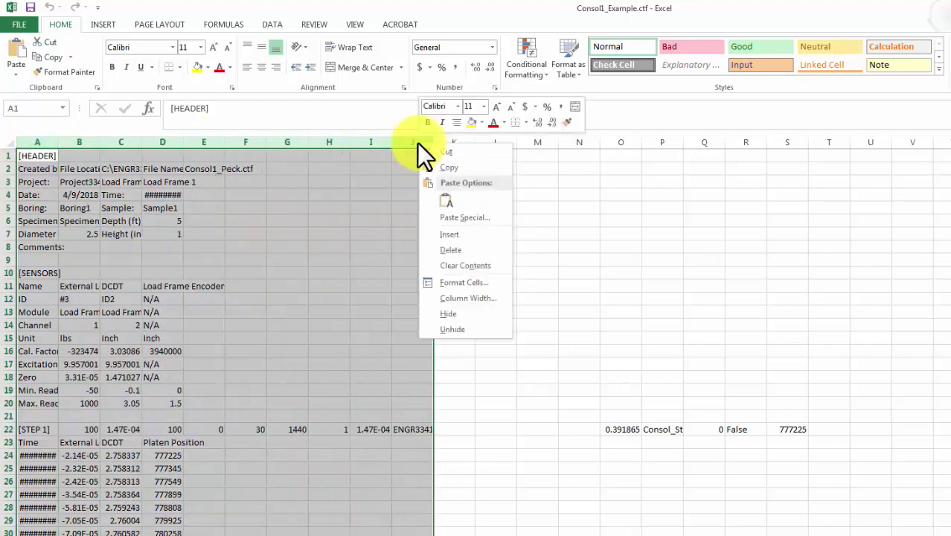
pyautogui.click(452, 298)
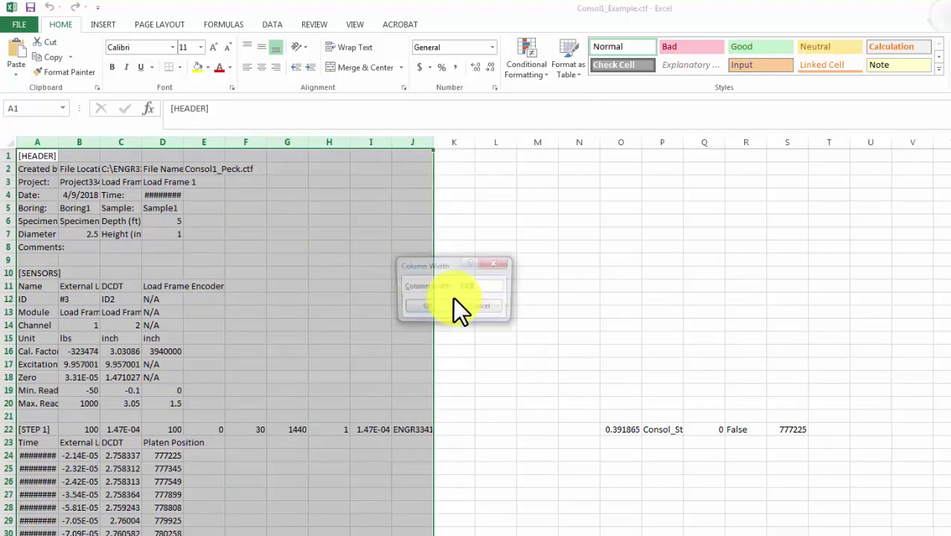
pyautogui.write('1.5')
pyautogui.press('Return')
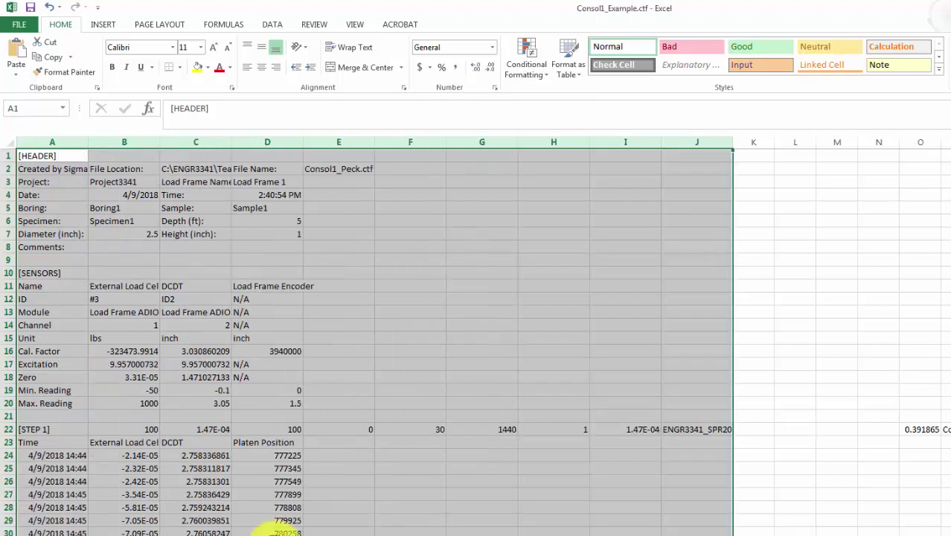
pyautogui.click(268, 533)
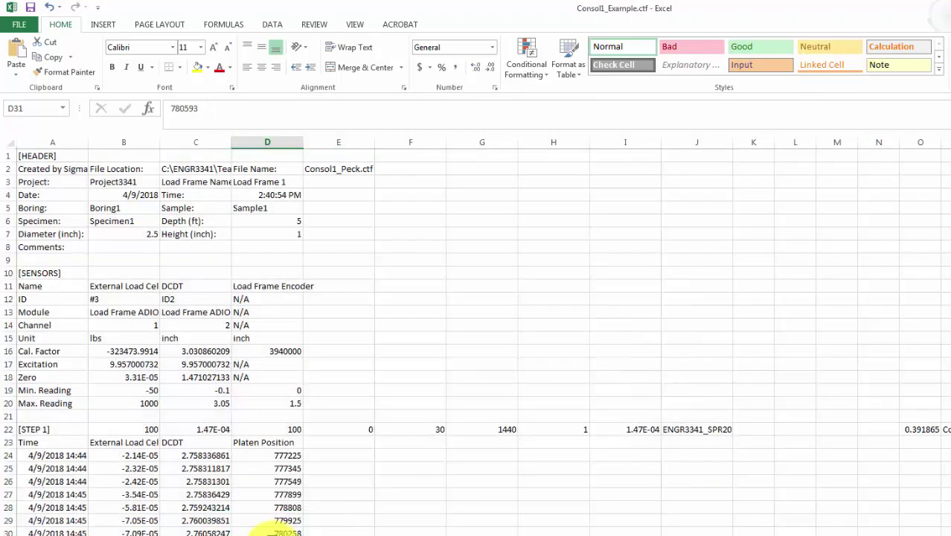
# - Review the header block A2:E8 and fill the sensor block A11:E20 with the lightest gold
pyautogui.keyDown('ctrl'); pyautogui.scroll(4, 267, 530); pyautogui.keyUp('ctrl')
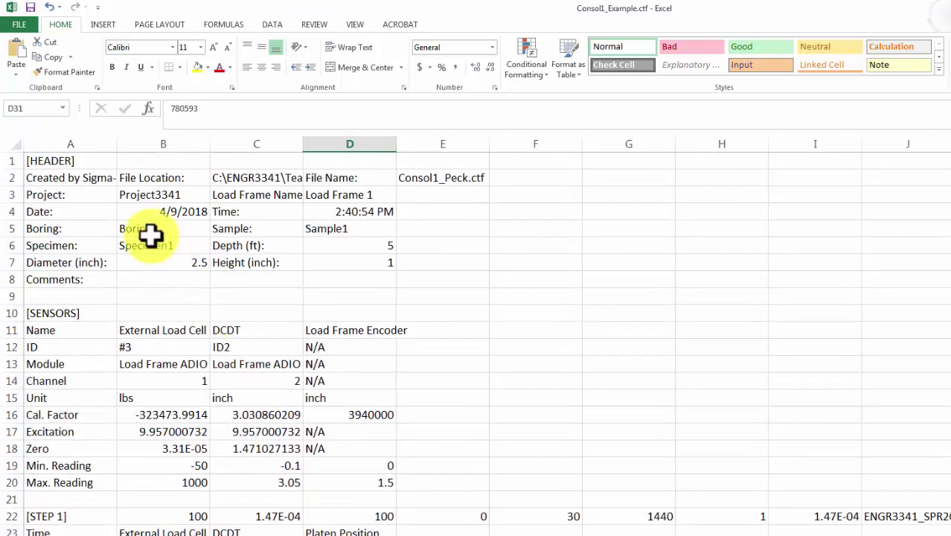
pyautogui.moveTo(65, 180); pyautogui.dragTo(410, 285)
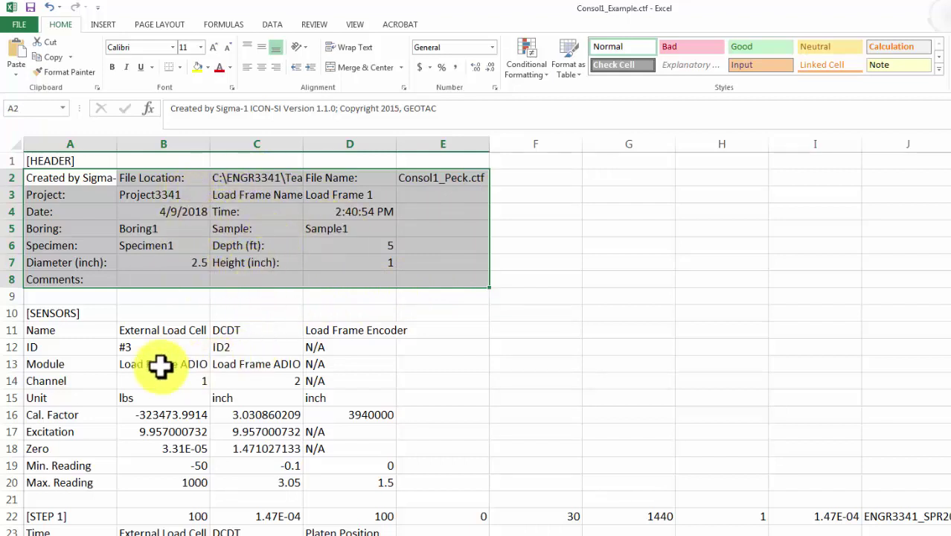
pyautogui.moveTo(46, 333); pyautogui.dragTo(416, 477)
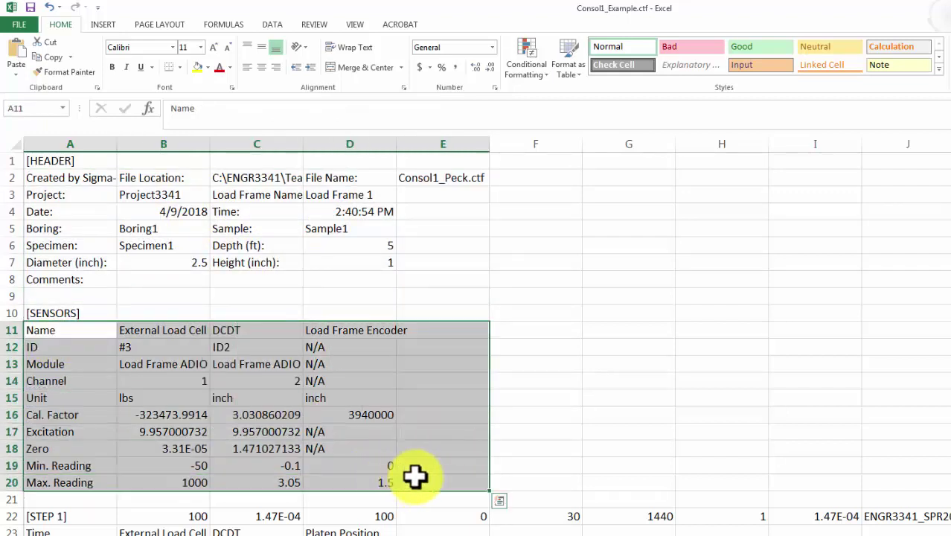
pyautogui.click(206, 68)
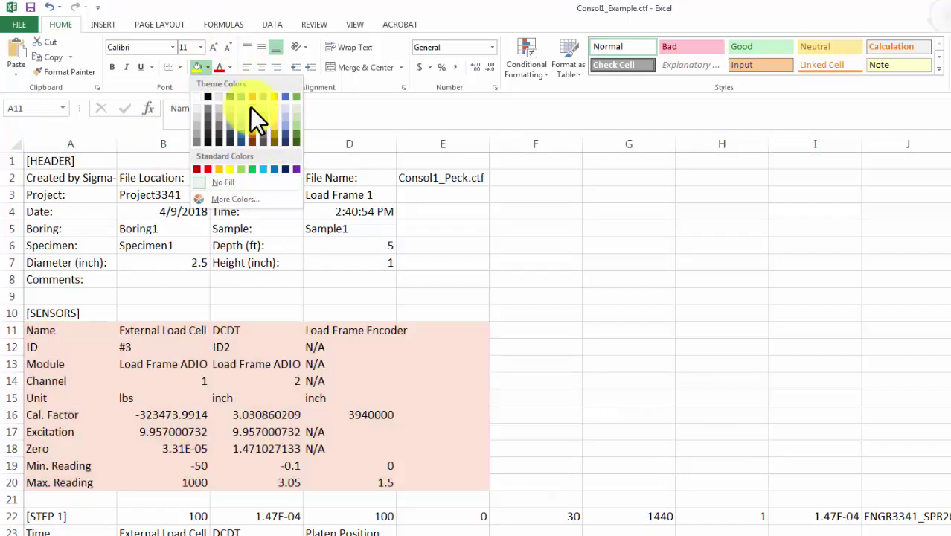
pyautogui.click(273, 107)
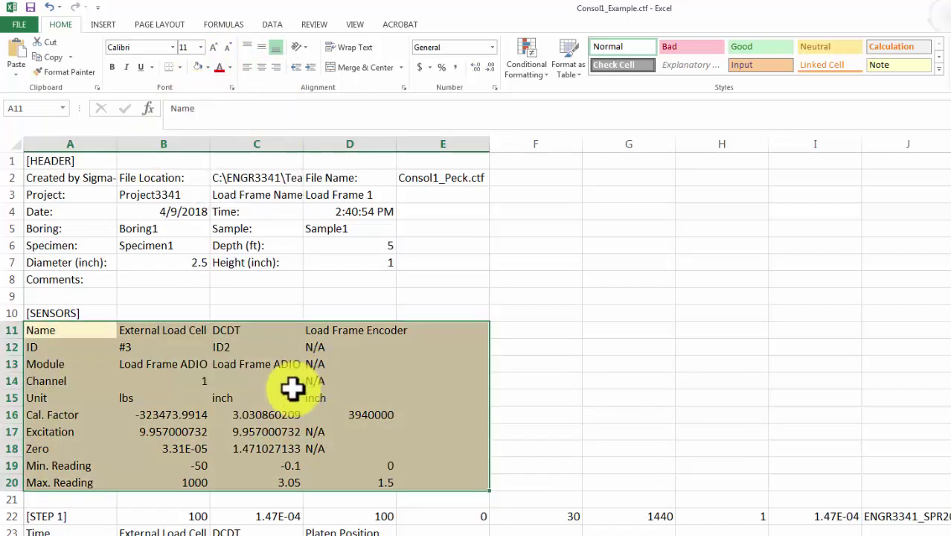
pyautogui.click(177, 353)
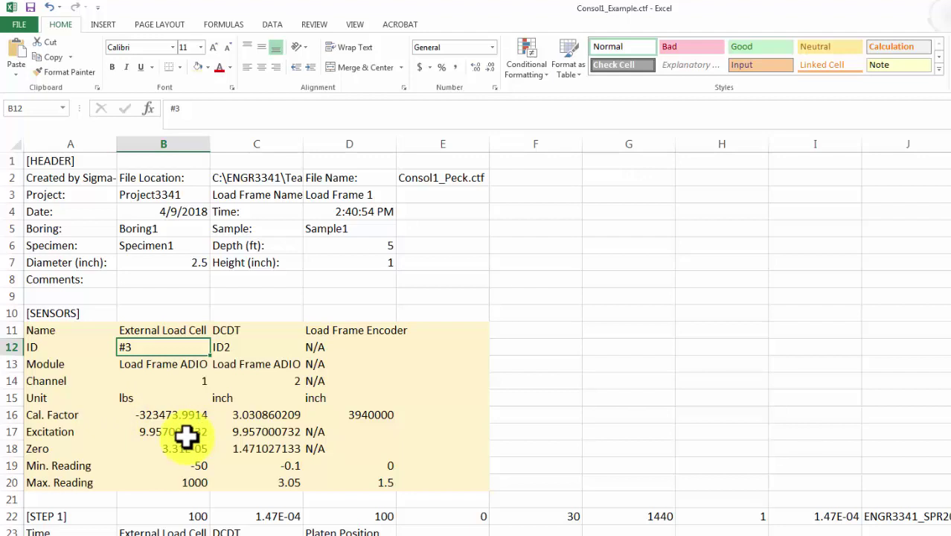
# - Fill the Step 1 data block A23:E43, including its column headings, with the lightest green
pyautogui.scroll(-5, 186, 438)
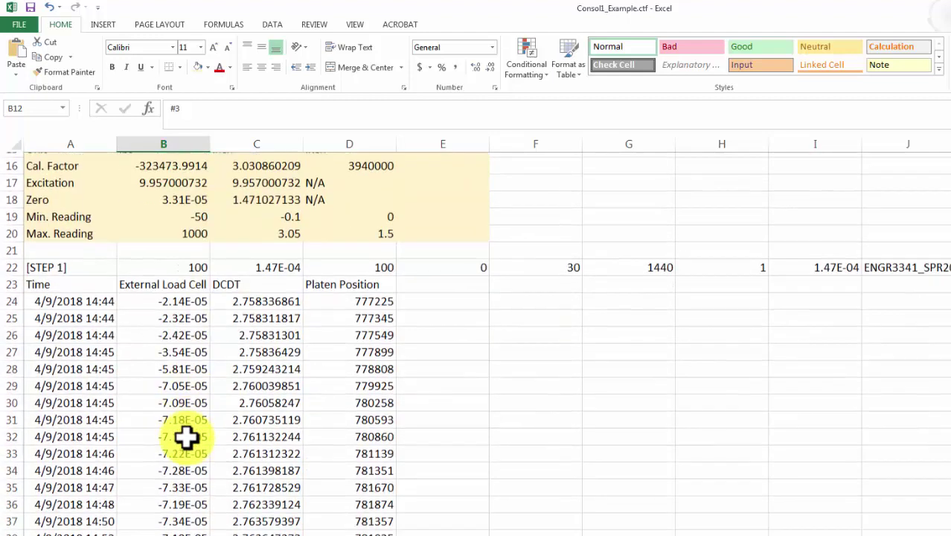
pyautogui.moveTo(43, 279); pyautogui.dragTo(443, 535)
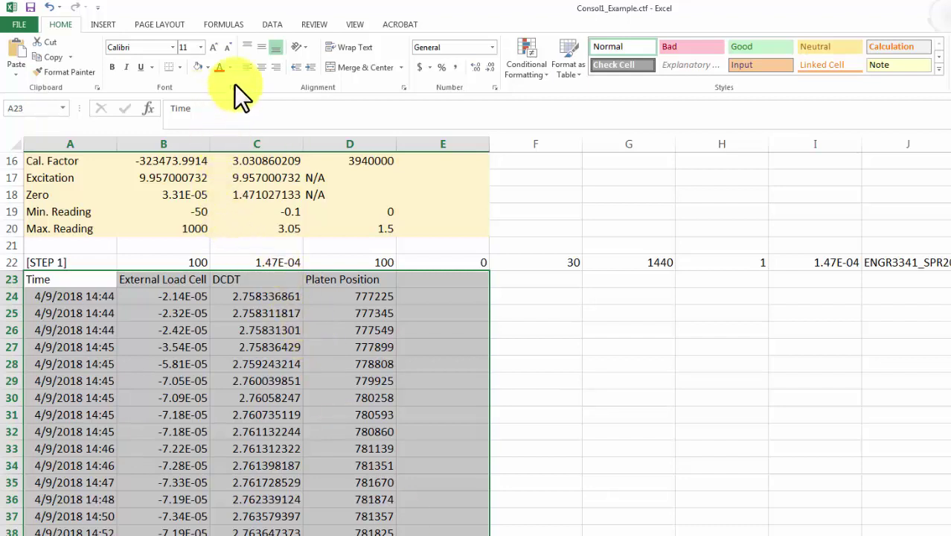
pyautogui.click(208, 67)
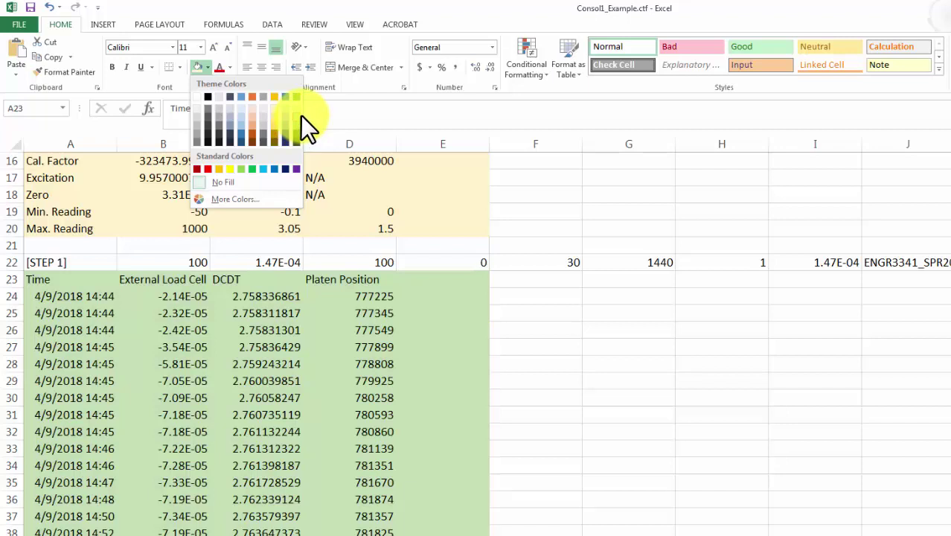
pyautogui.click(296, 106)
pyautogui.click(244, 395)
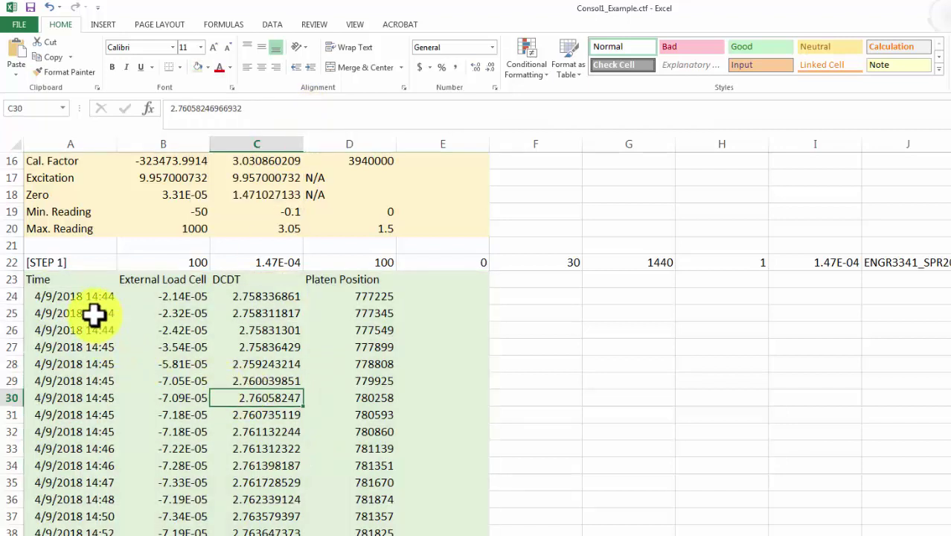
# - Examine the time, load cell, DCDT and platen position readings in row 24 and the layout of the Step 2 and Step 3 data blocks
pyautogui.click(69, 294)
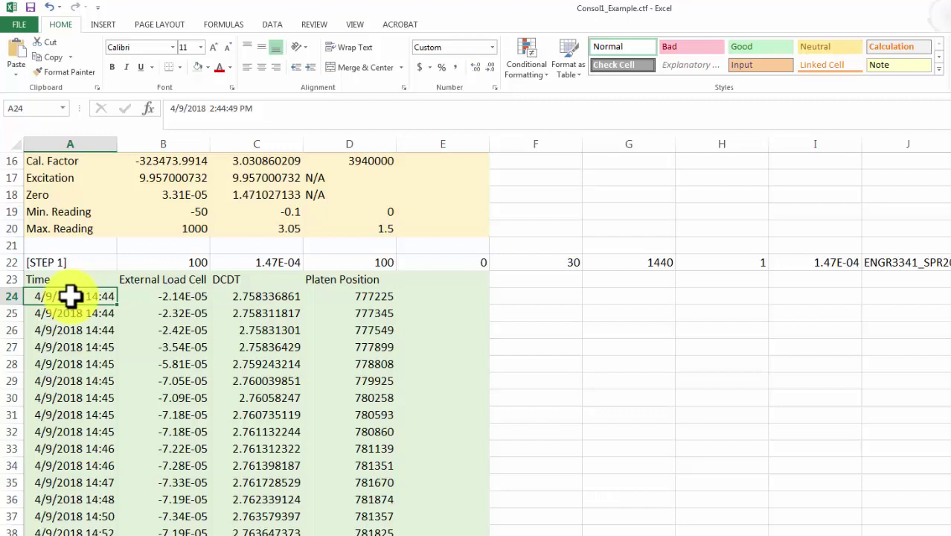
pyautogui.press('Right')
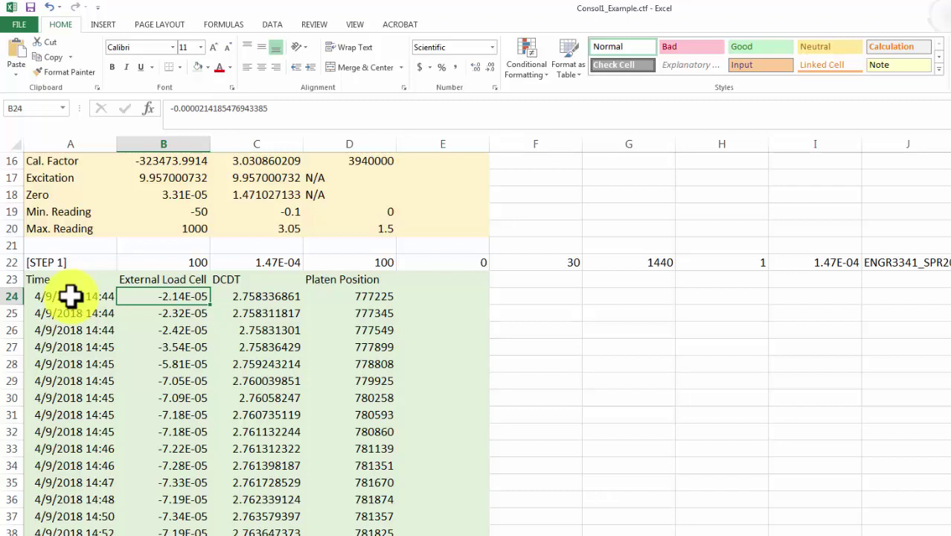
pyautogui.press('Right')
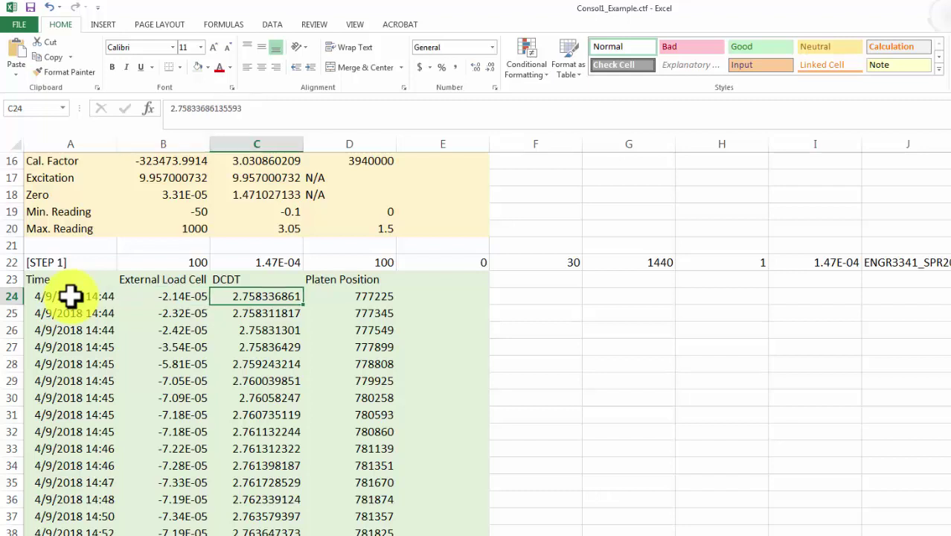
pyautogui.press('Right')
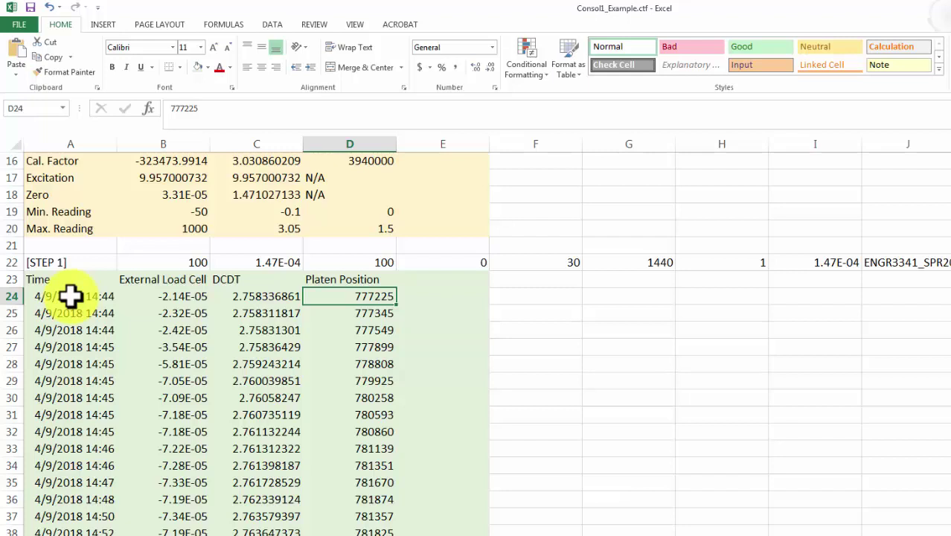
pyautogui.scroll(-6, 84, 378)
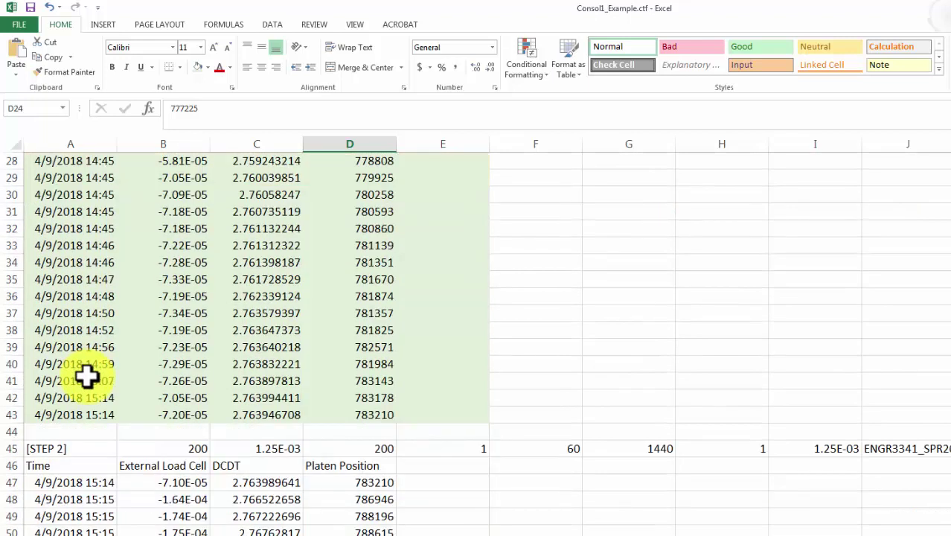
pyautogui.scroll(-1, 83, 365)
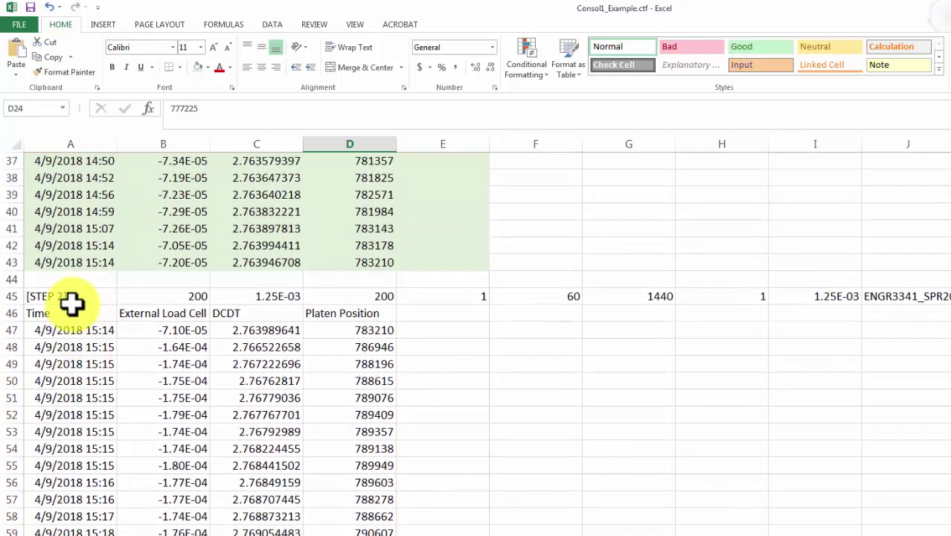
pyautogui.scroll(-9, 72, 305)
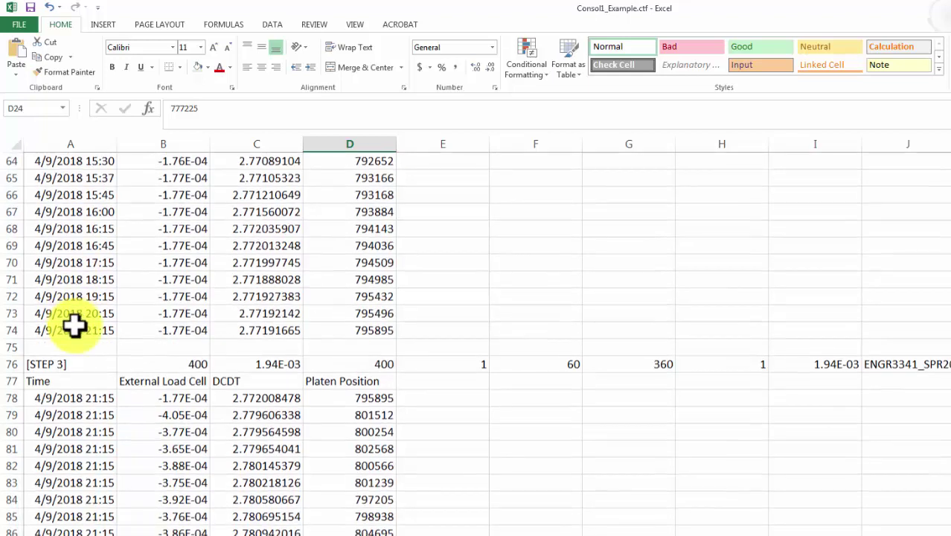
pyautogui.scroll(15, 104, 364)
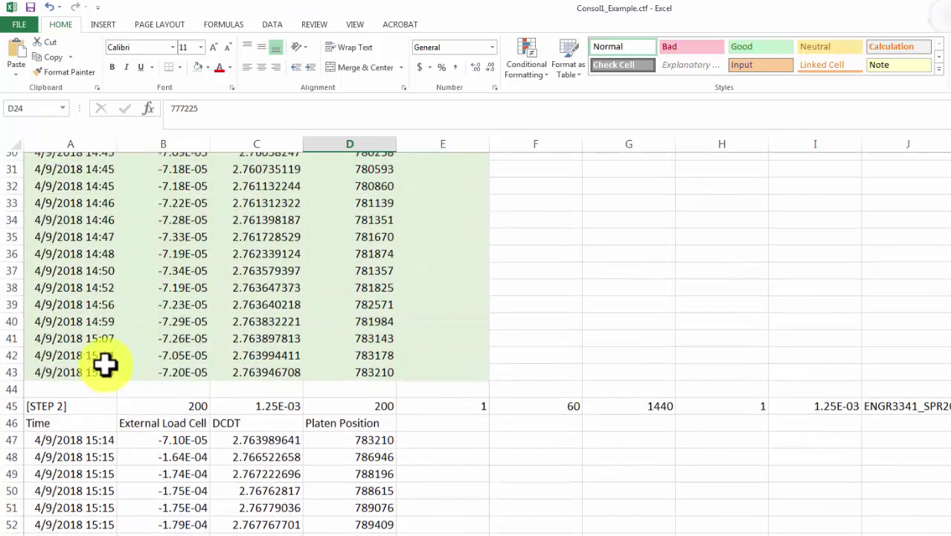
pyautogui.scroll(1, 104, 364)
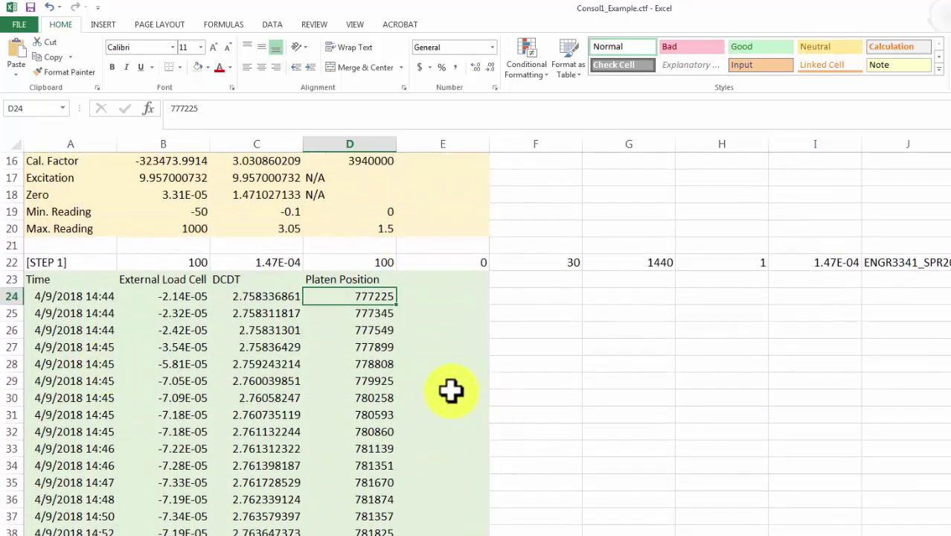
pyautogui.press('Left')
pyautogui.press('Left')
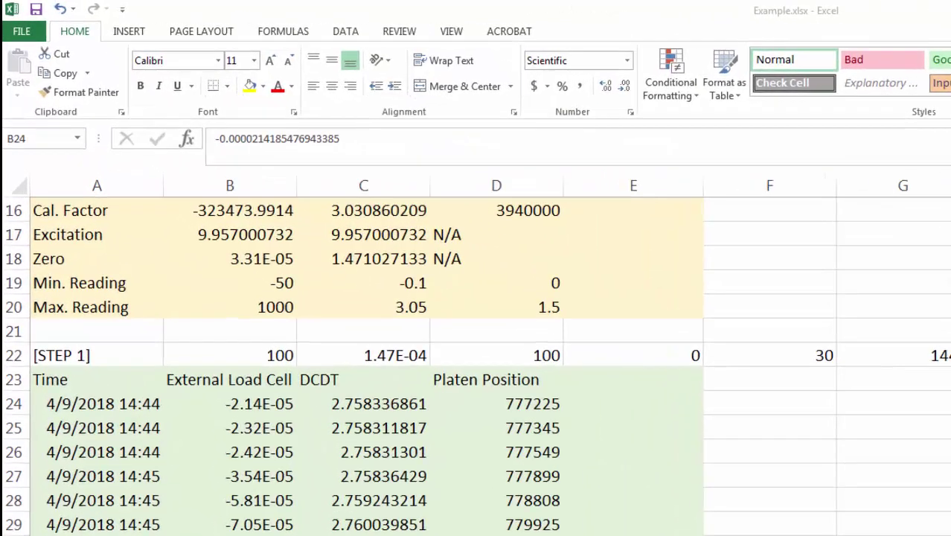
# - Save the workbook in the C: temp folder as an Excel Workbook (*.xlsx) named My consol data
pyautogui.click(25, 30)
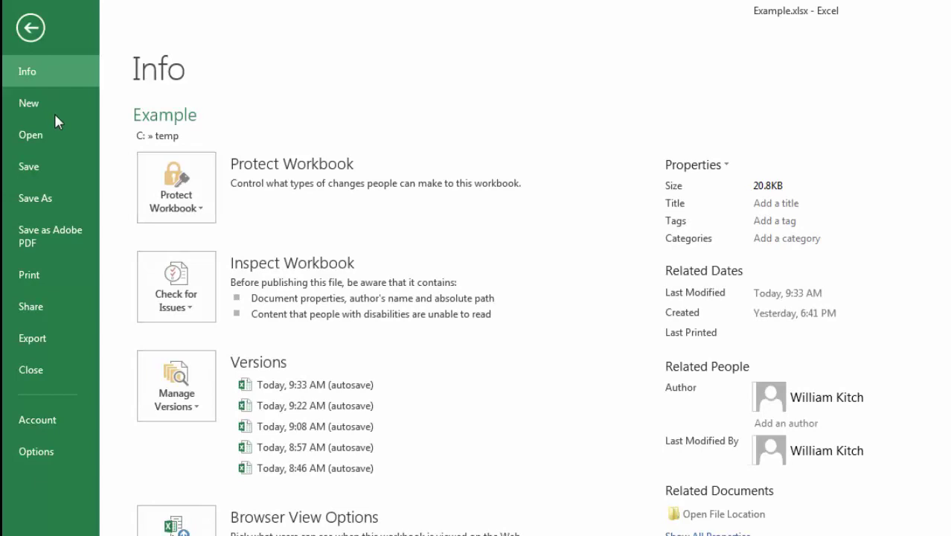
pyautogui.click(43, 201)
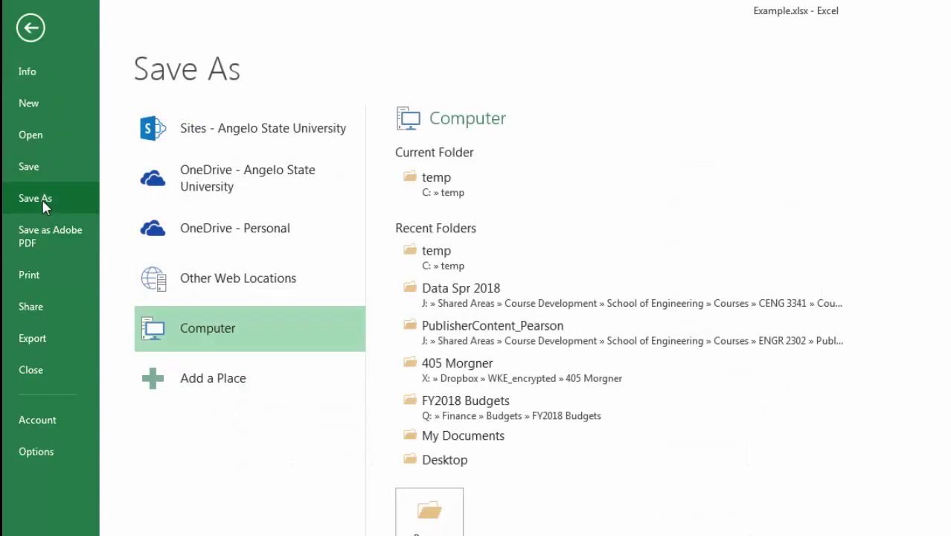
pyautogui.click(434, 184)
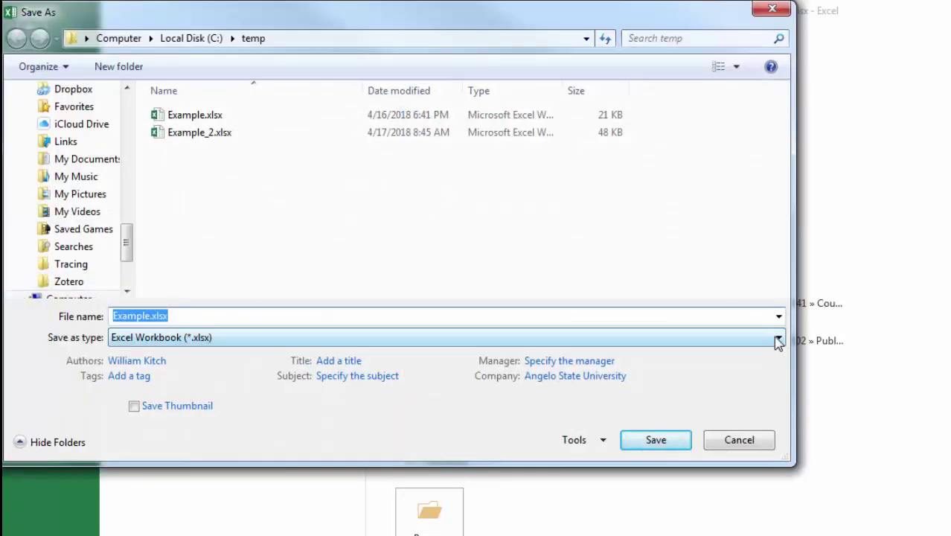
pyautogui.click(777, 339)
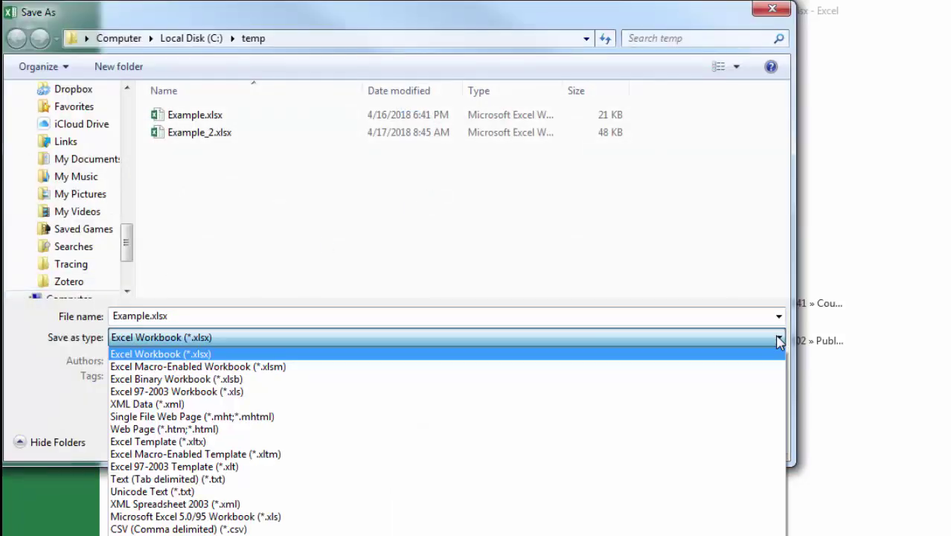
pyautogui.click(191, 355)
pyautogui.click(245, 320)
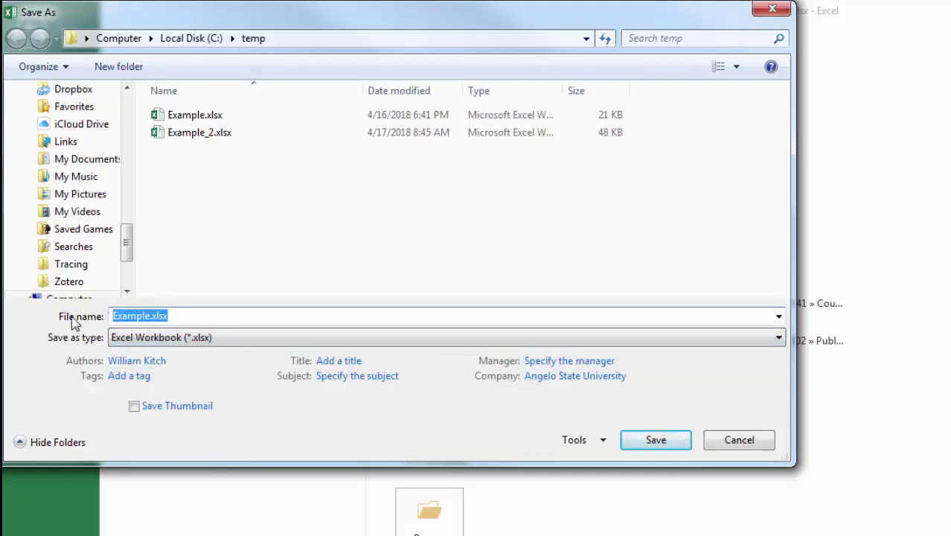
pyautogui.press('BackSpace')
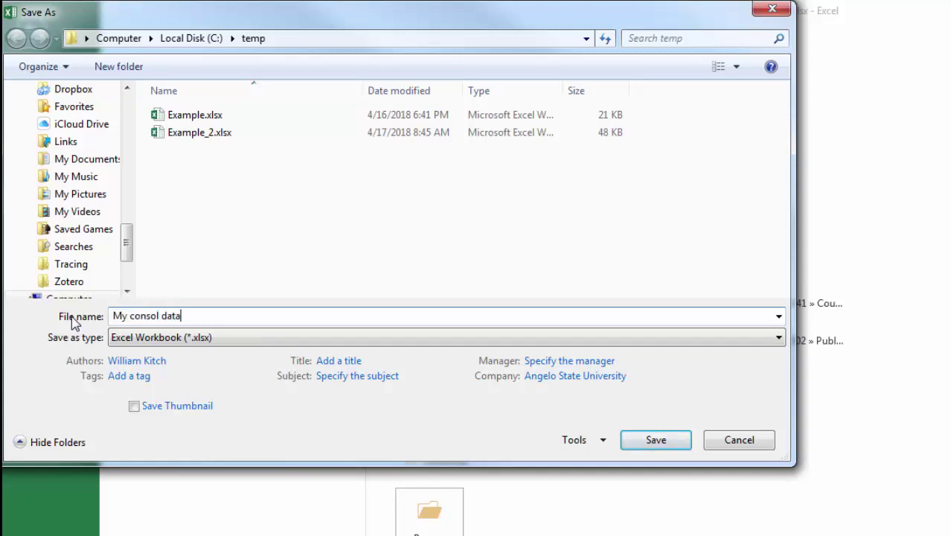
pyautogui.press('Return')
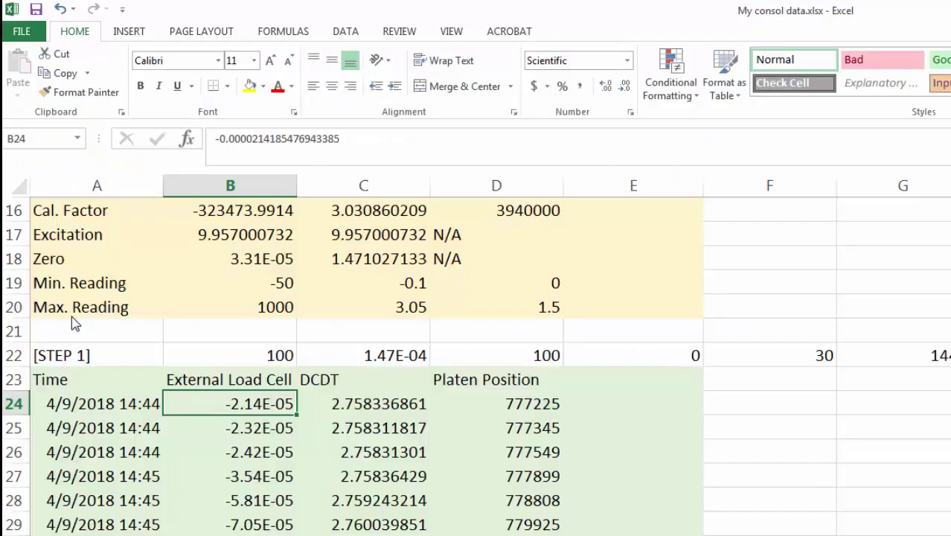
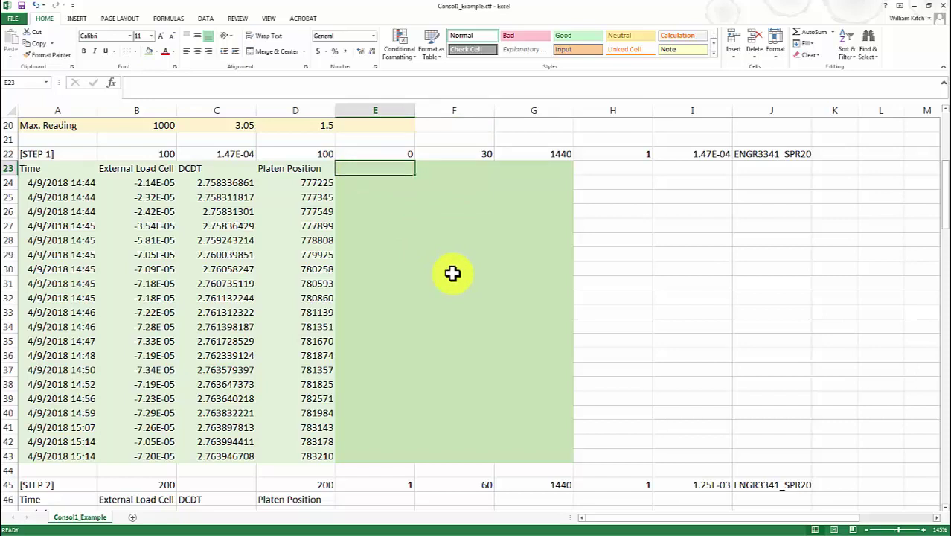
# - Add the column heading Elapsed Time (min) in E23 of the Step 1 data block
pyautogui.write('Elapsed')
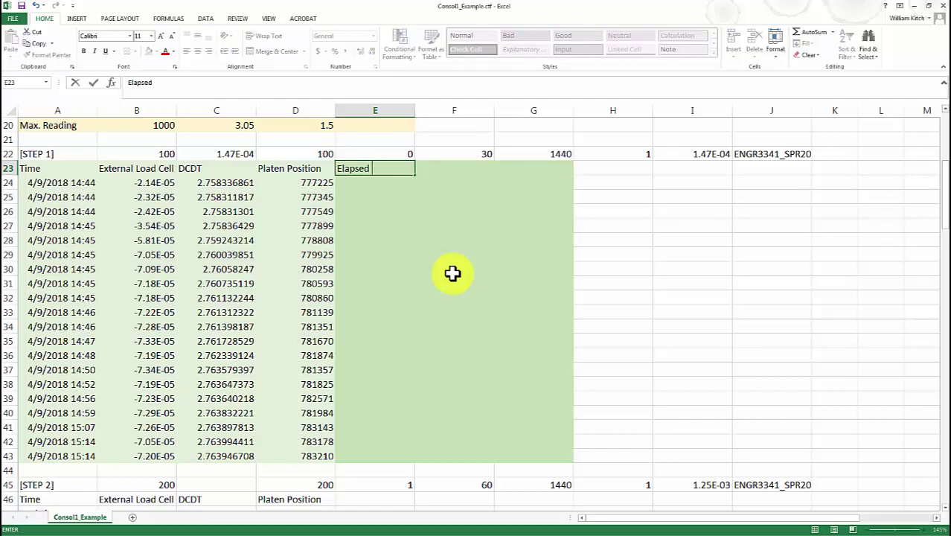
pyautogui.write(' Time (min)')
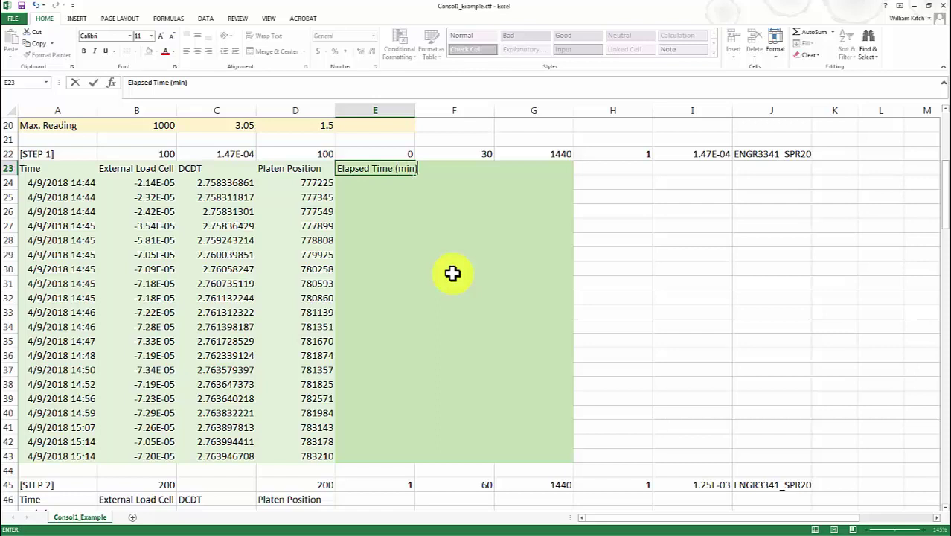
pyautogui.press('Return')
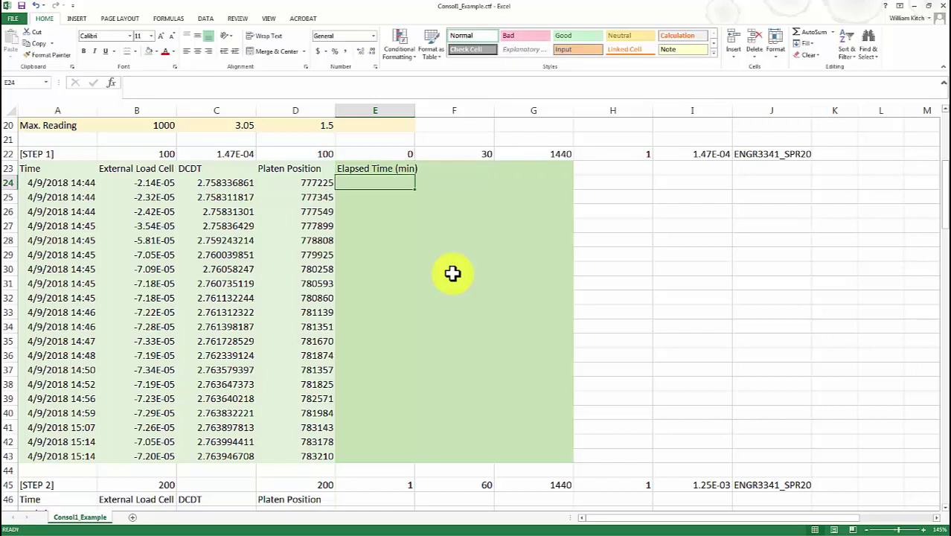
# - Enter the formula =A24-A24 in E24 to subtract the step's start time from the first reading's time
pyautogui.click(71, 186)
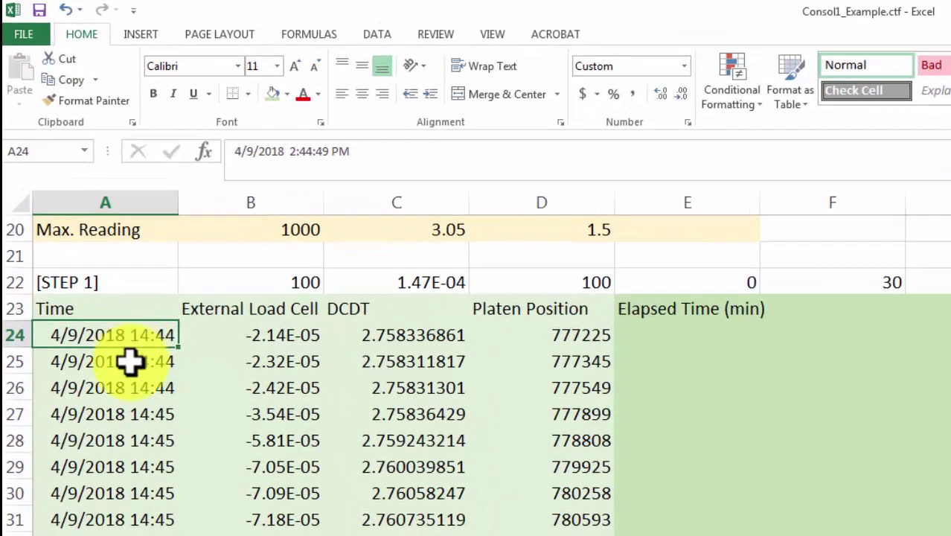
pyautogui.click(648, 339)
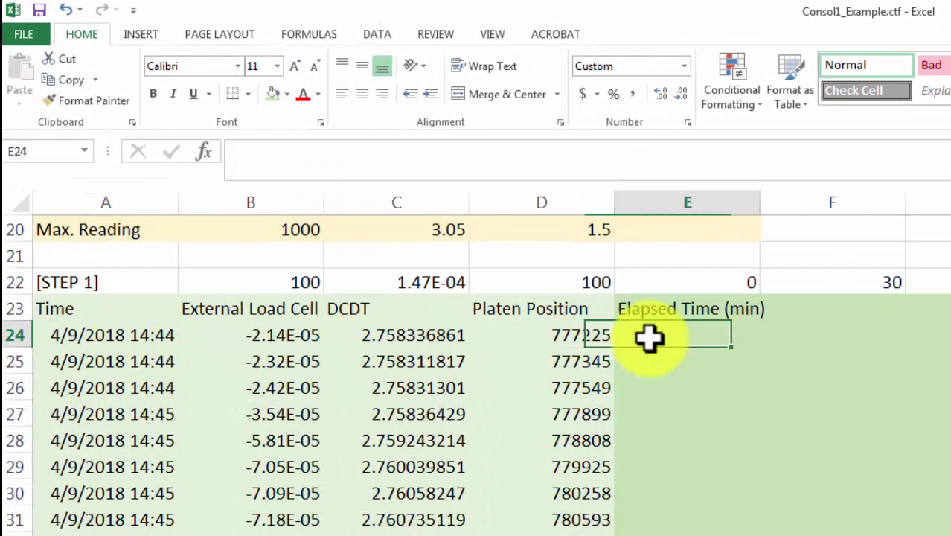
pyautogui.write('=')
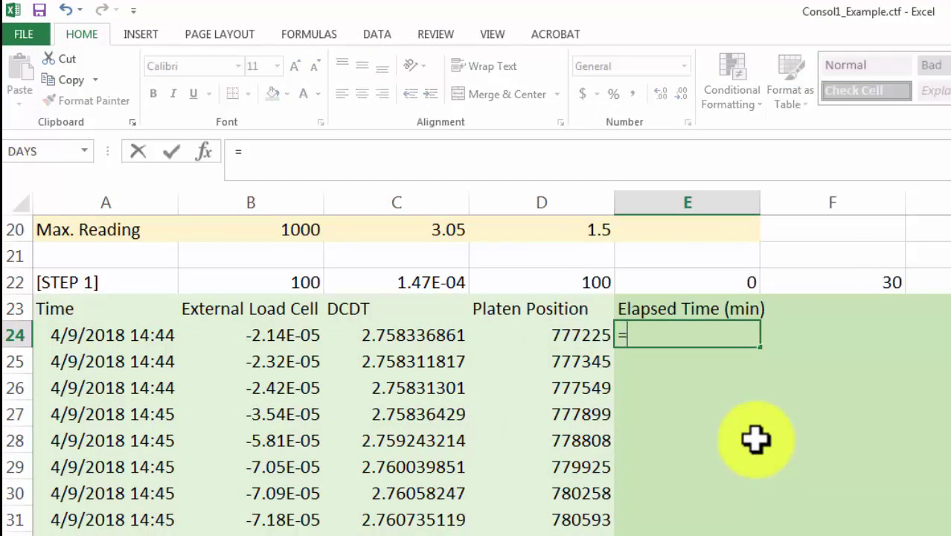
pyautogui.click(95, 335)
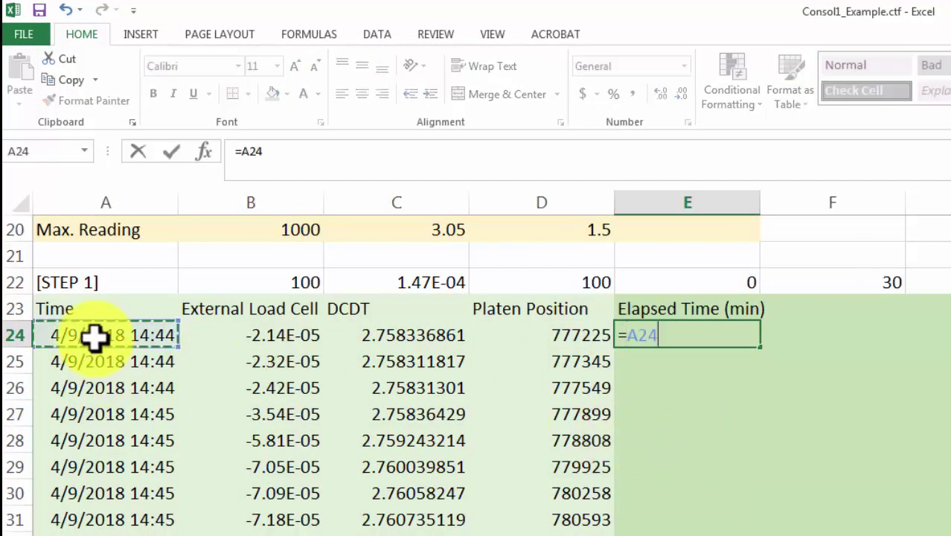
pyautogui.write('-')
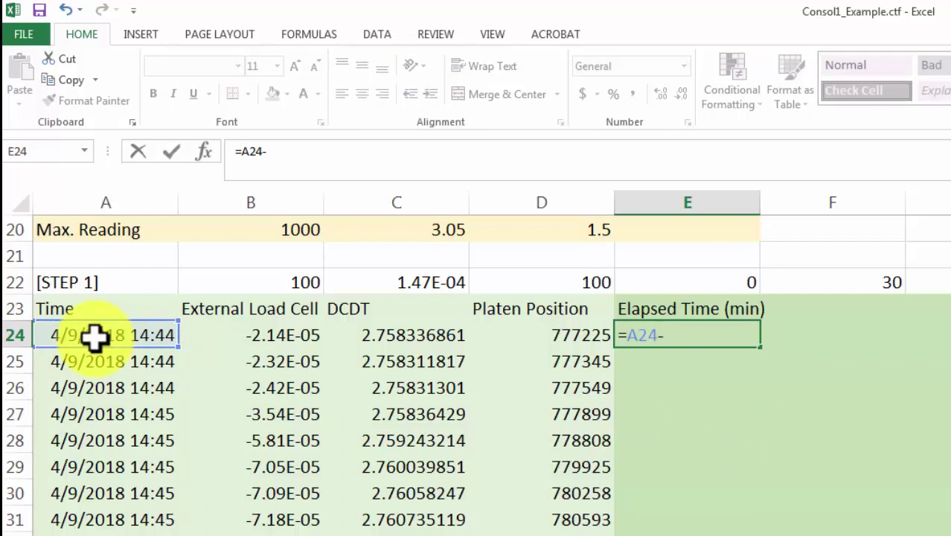
pyautogui.click(109, 335)
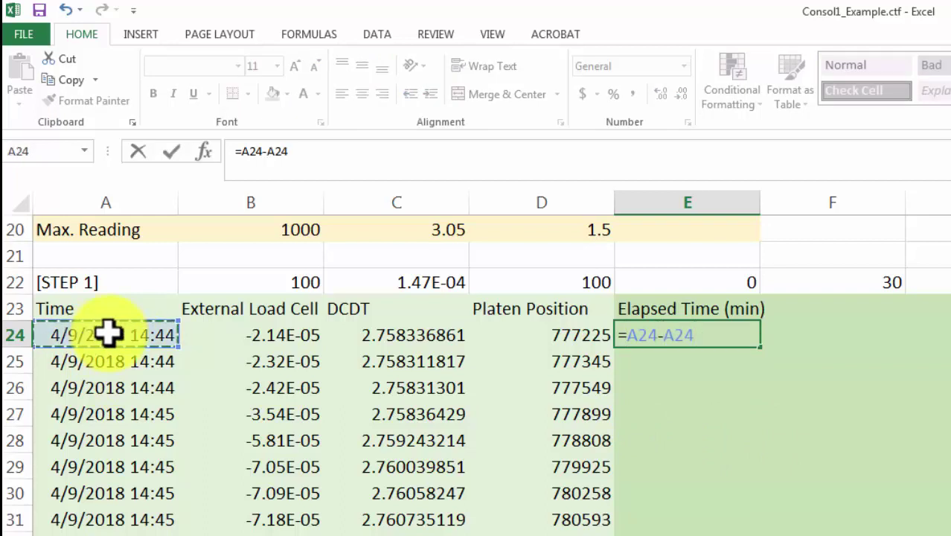
pyautogui.press('Return')
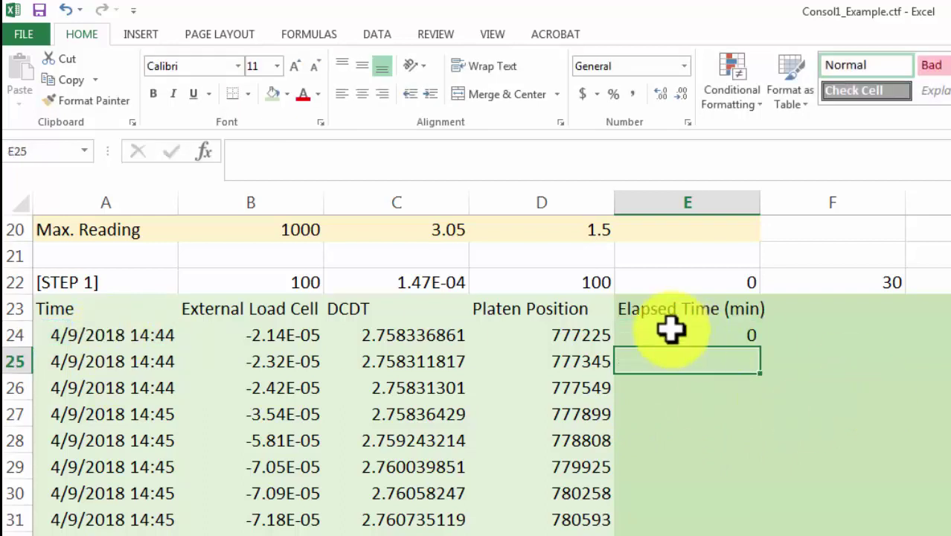
# - Make the start-time reference absolute in E24 so the formula reads =A24-$A$24
pyautogui.click(717, 335)
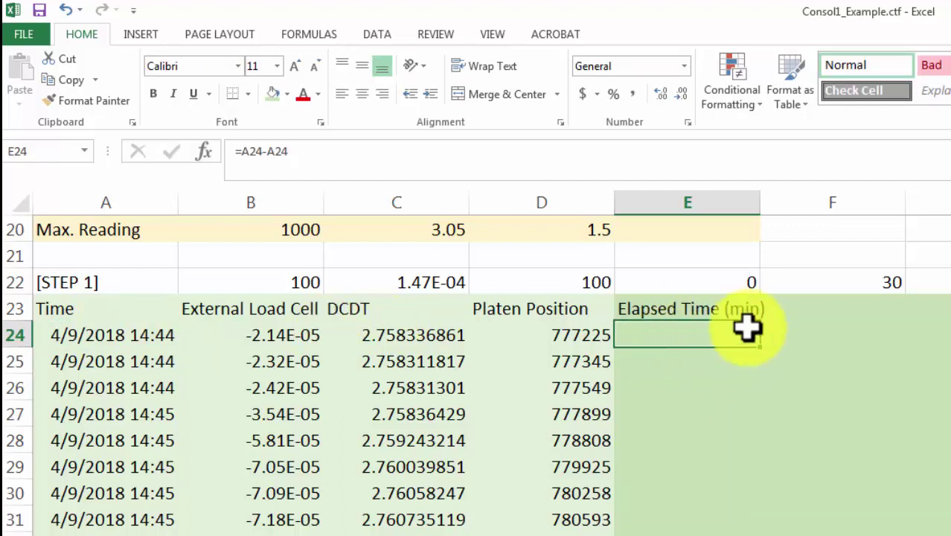
pyautogui.click(277, 152)
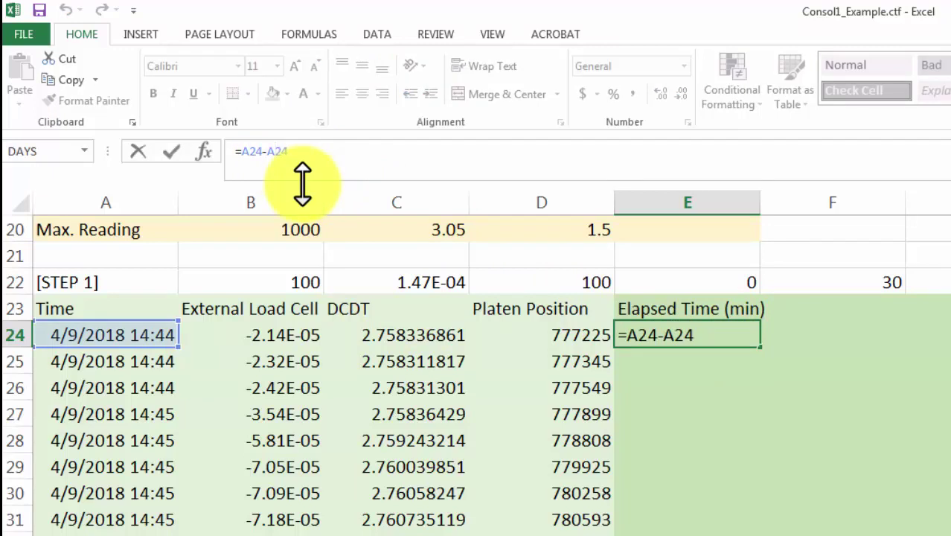
pyautogui.write('$')
pyautogui.press('Left')
pyautogui.press('Left')
pyautogui.write('$')
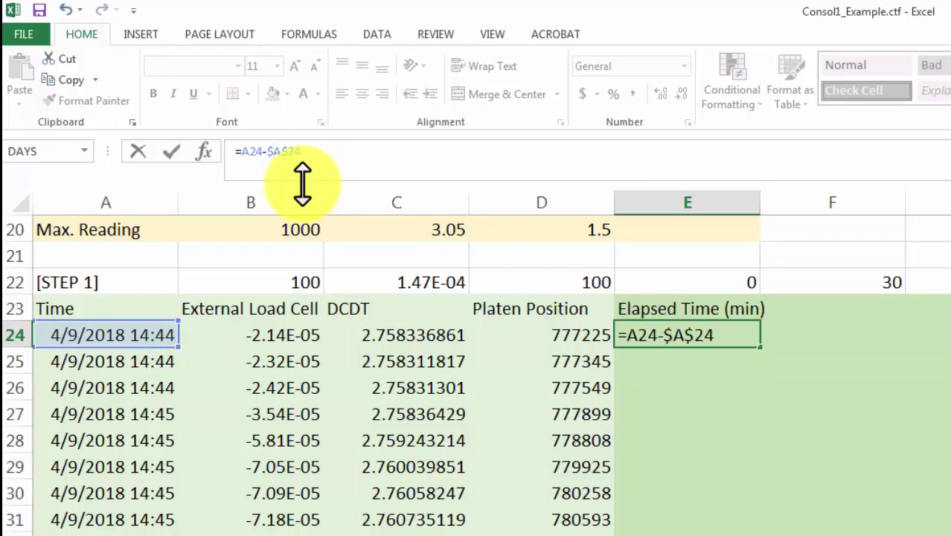
pyautogui.press('Return')
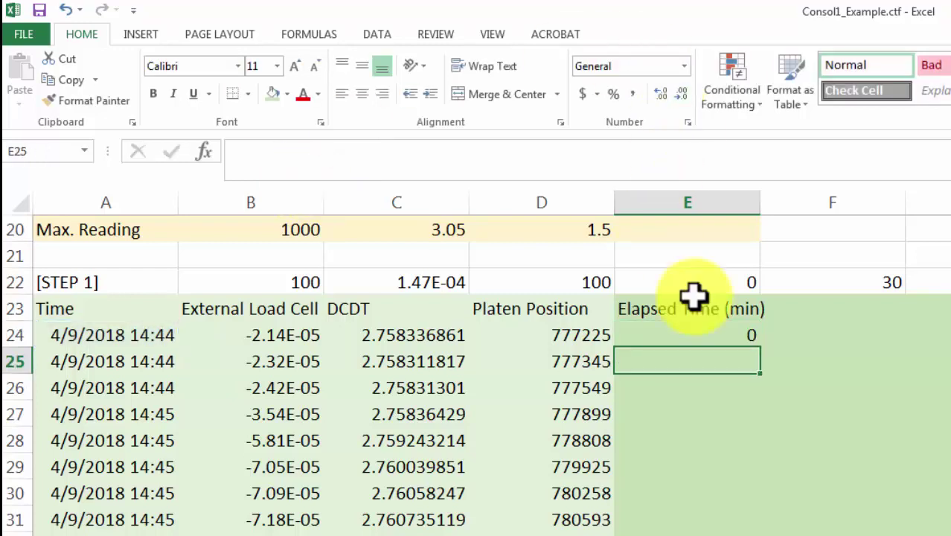
# - Copy the E24 formula down the Step 1 elapsed time column and check the copied formula in E27
pyautogui.click(713, 334)
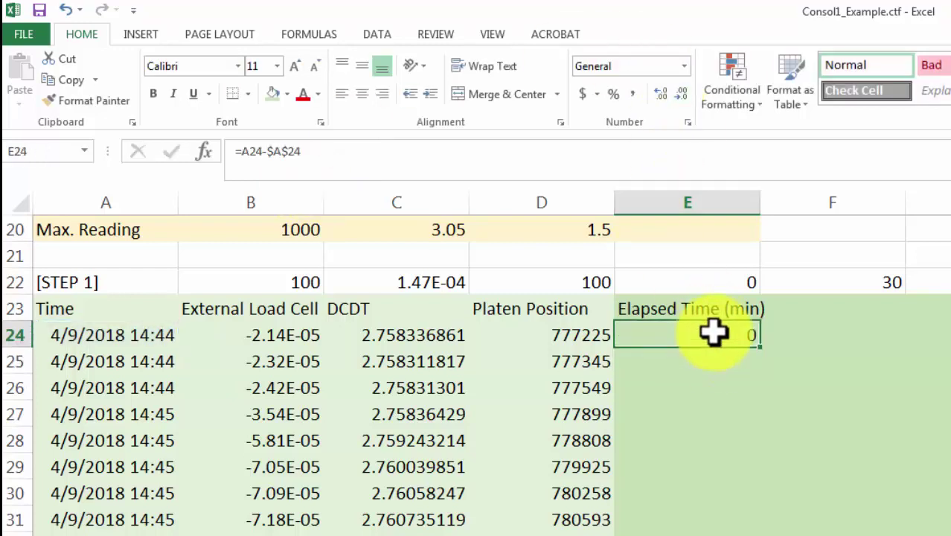
pyautogui.doubleClick(760, 348)
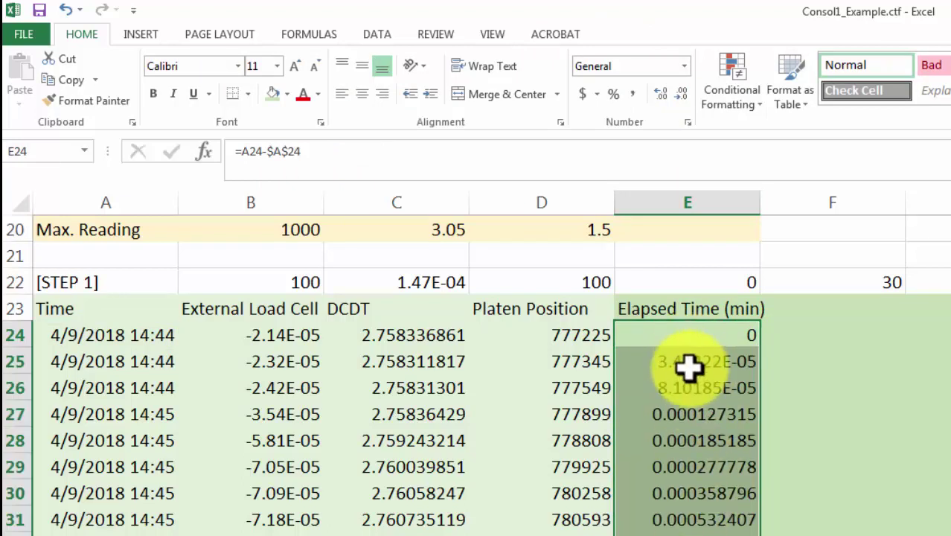
pyautogui.click(685, 417)
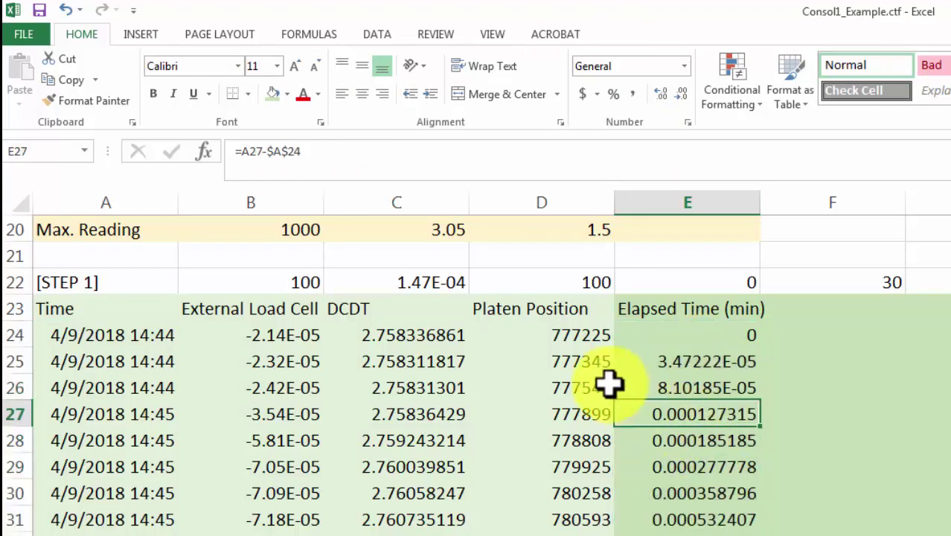
pyautogui.click(452, 154)
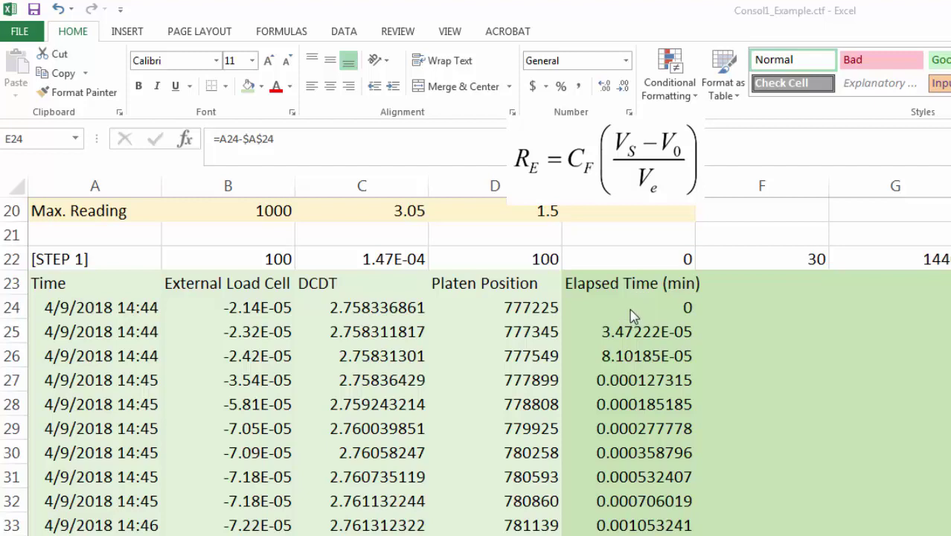
# - Convert the elapsed time in E24 from days to minutes by changing the formula to =(A24-$A$24)*1440
pyautogui.click(631, 308)
pyautogui.moveTo(620, 302); pyautogui.dragTo(629, 535)
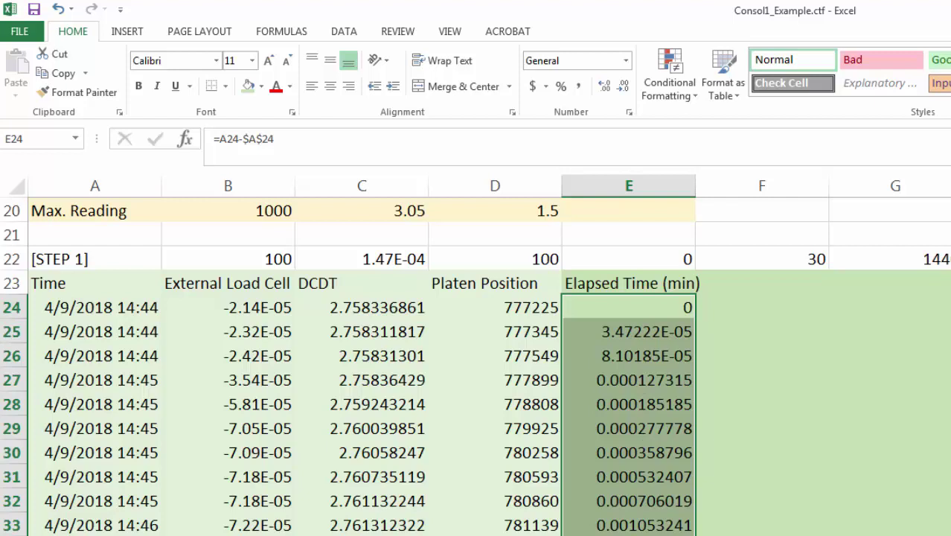
pyautogui.click(626, 308)
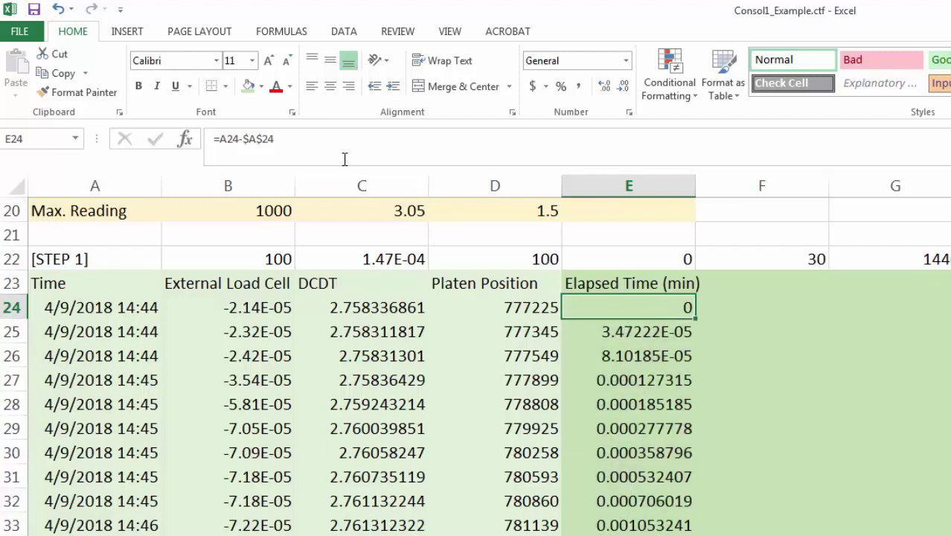
pyautogui.click(328, 140)
pyautogui.write(')')
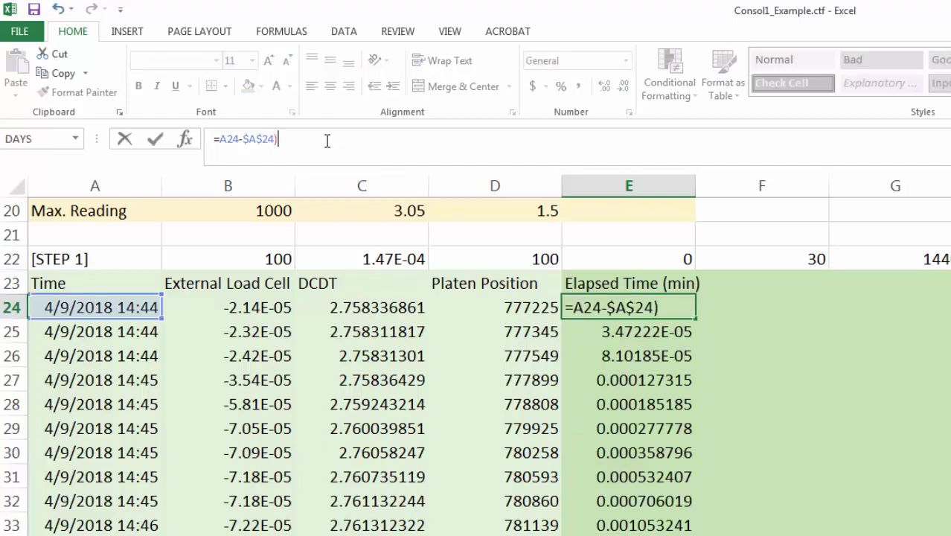
pyautogui.click(220, 142)
pyautogui.write('(')
pyautogui.click(416, 153)
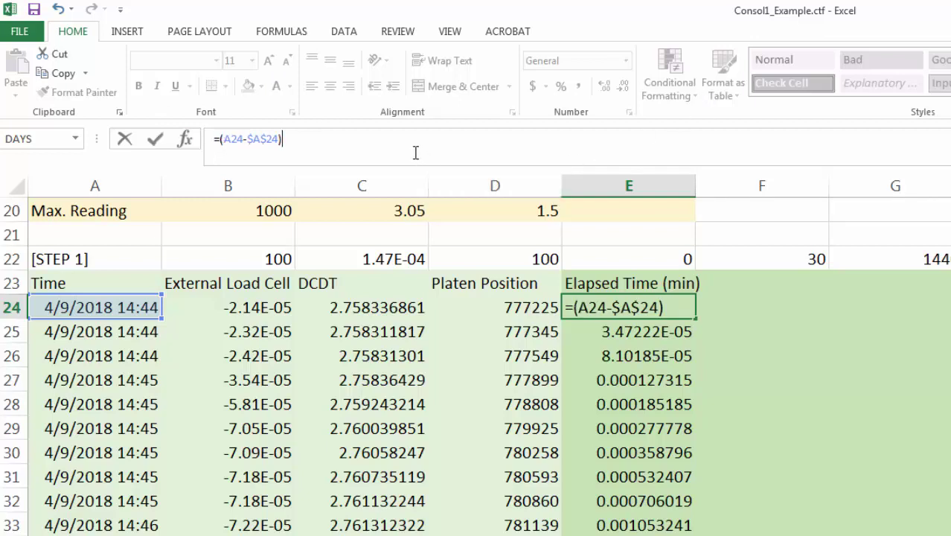
pyautogui.write('*1440')
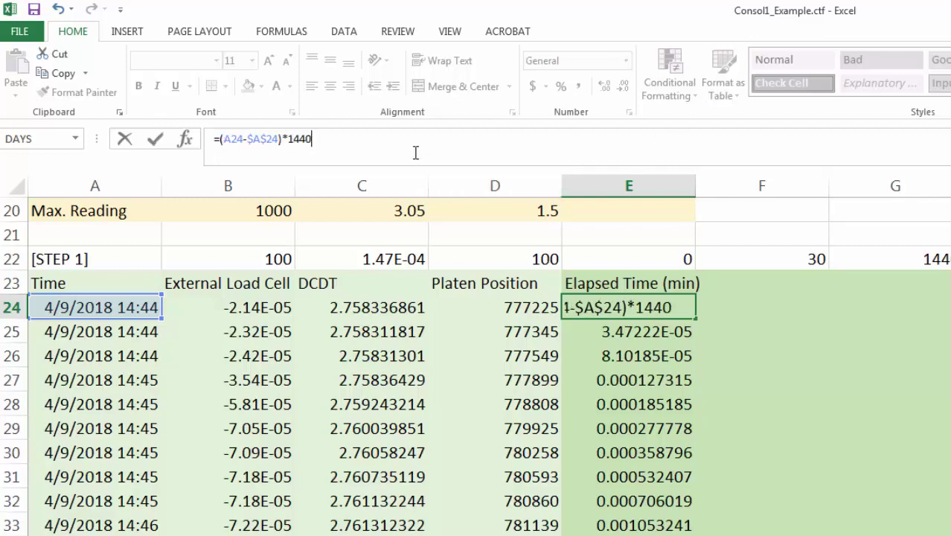
pyautogui.press('Return')
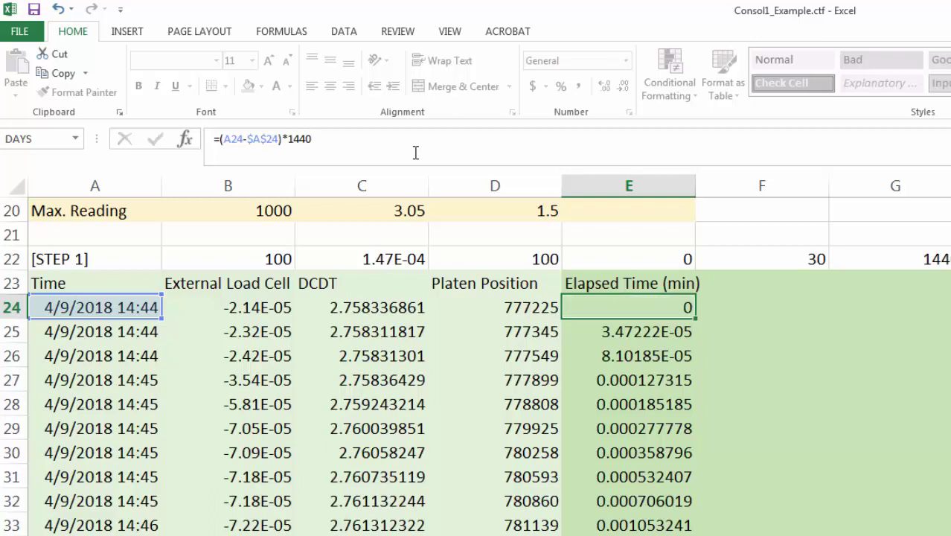
# - Copy the minutes formula from E24 down to E43 and display the elapsed times with one decimal place
pyautogui.click(680, 307)
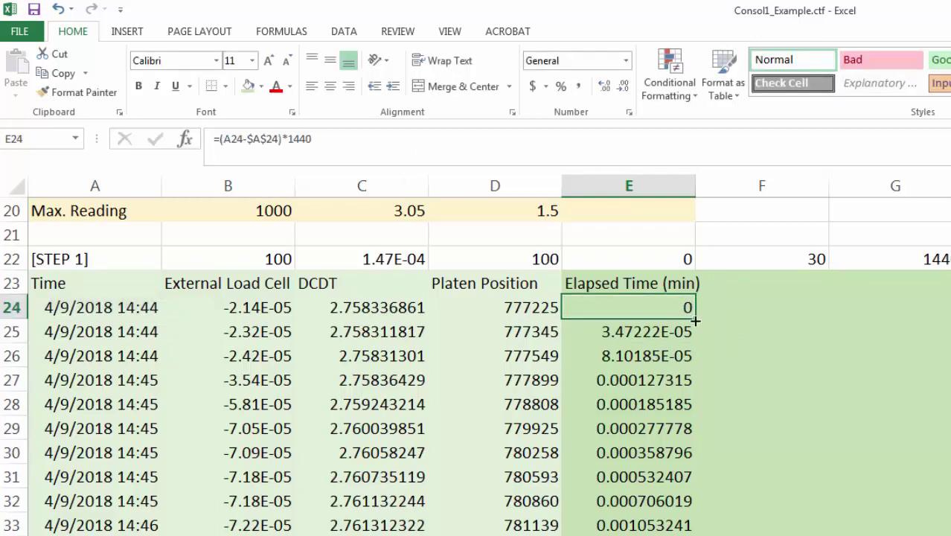
pyautogui.doubleClick(695, 322)
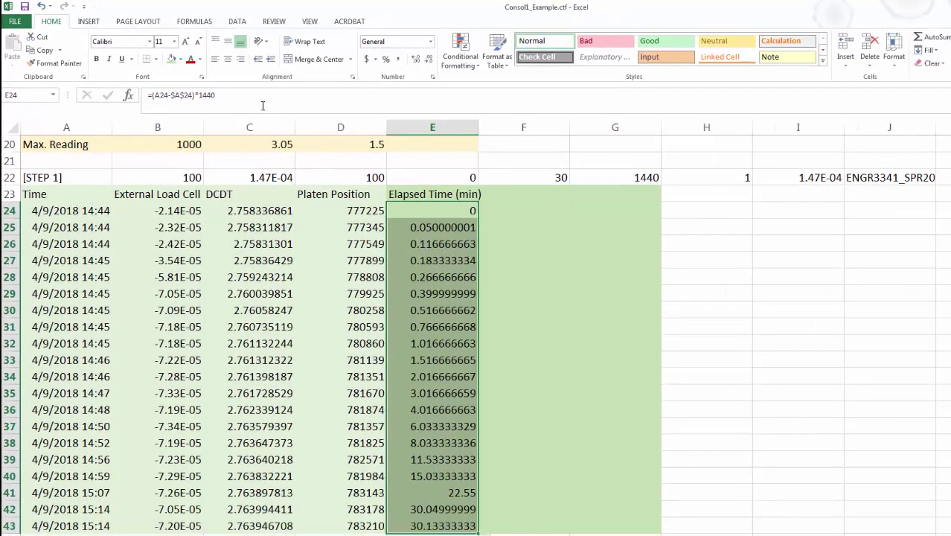
pyautogui.click(430, 61)
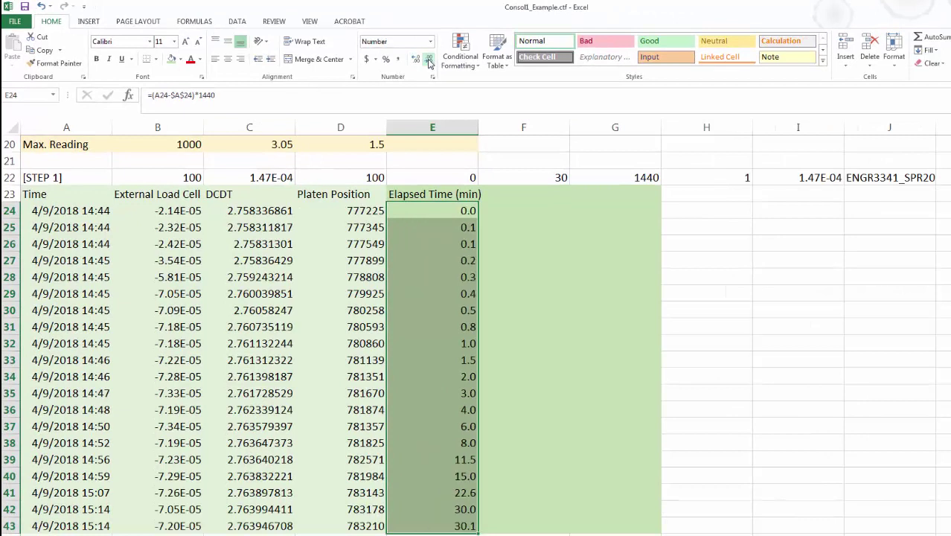
# - Display the Step 1 elapsed times with two decimal places and check the copied formulas in E24 to E27 and E43
pyautogui.click(417, 61)
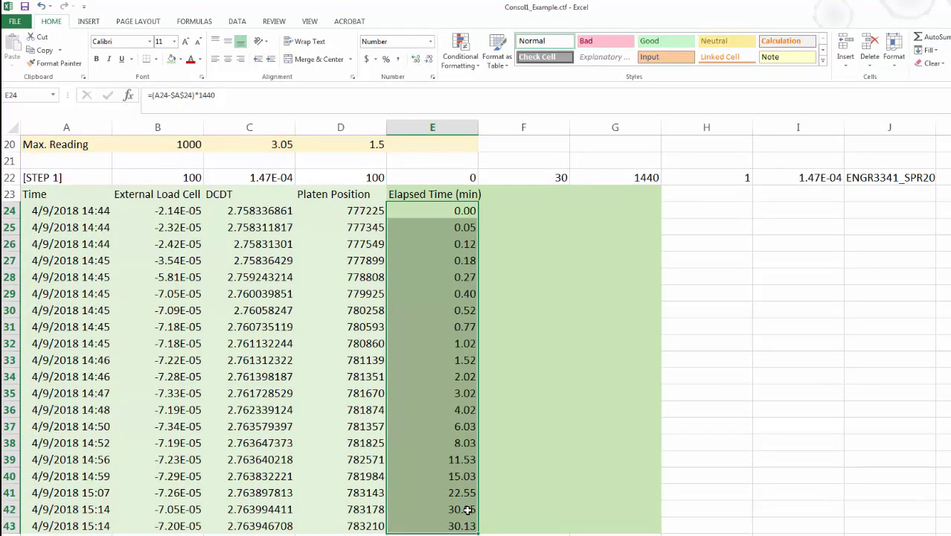
pyautogui.click(505, 341)
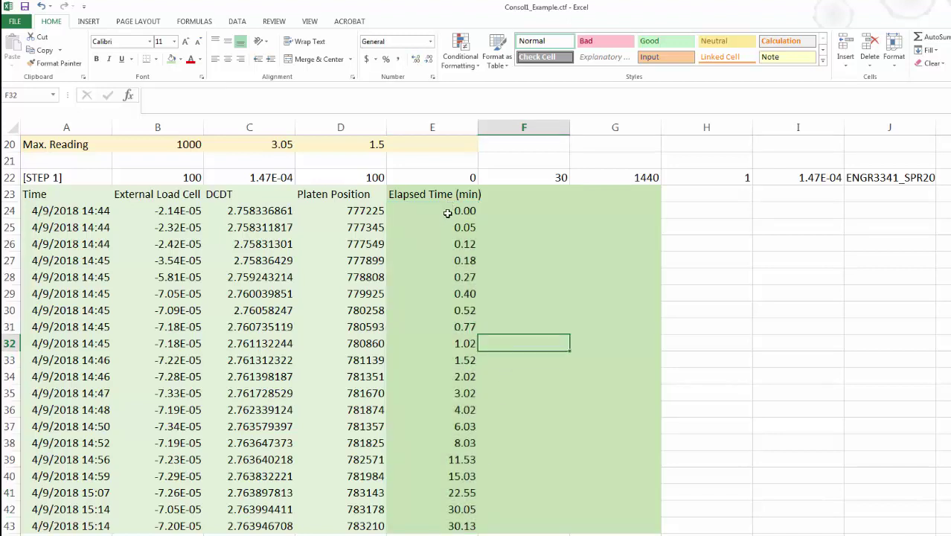
pyautogui.click(449, 210)
pyautogui.click(457, 229)
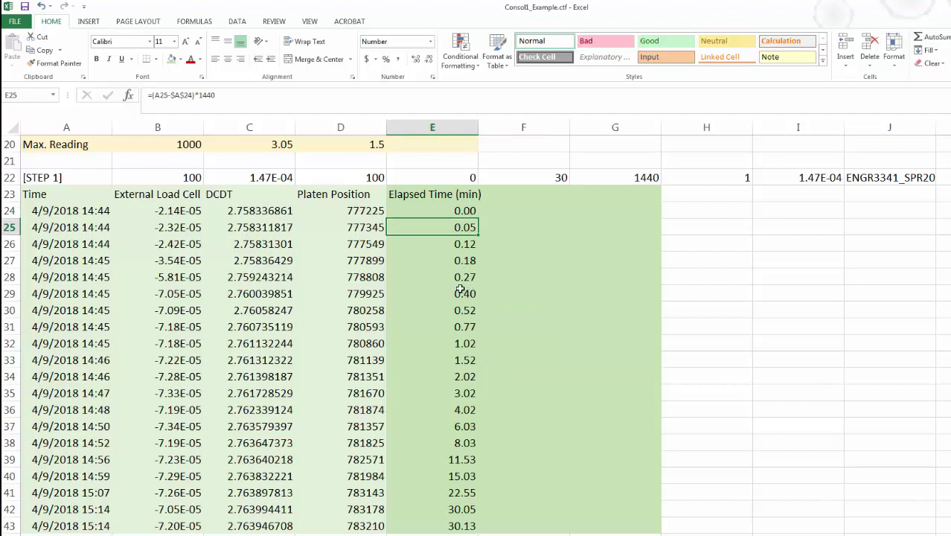
pyautogui.click(451, 245)
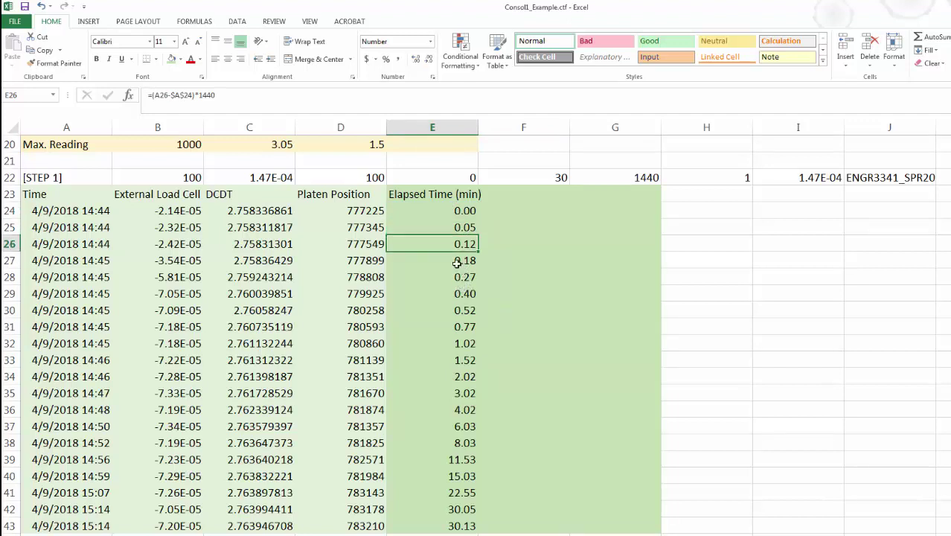
pyautogui.click(456, 262)
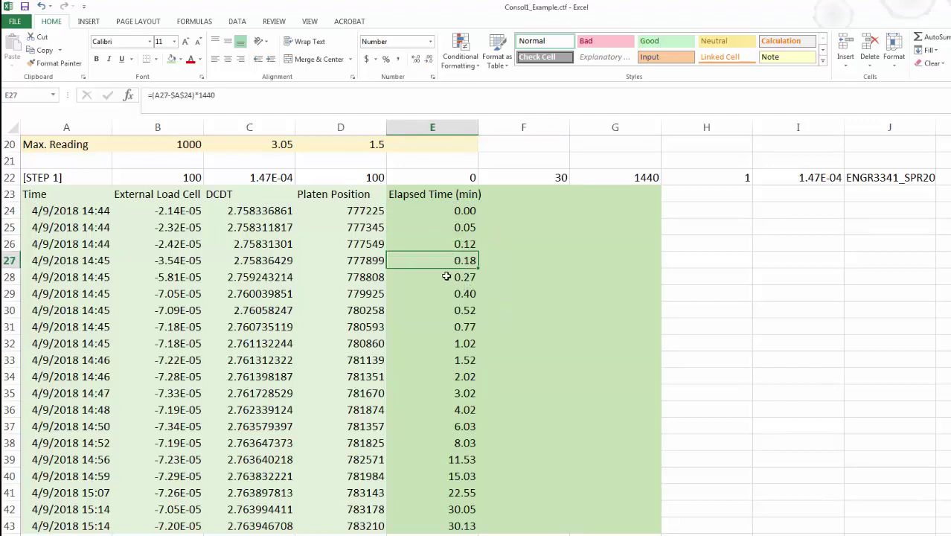
pyautogui.click(442, 524)
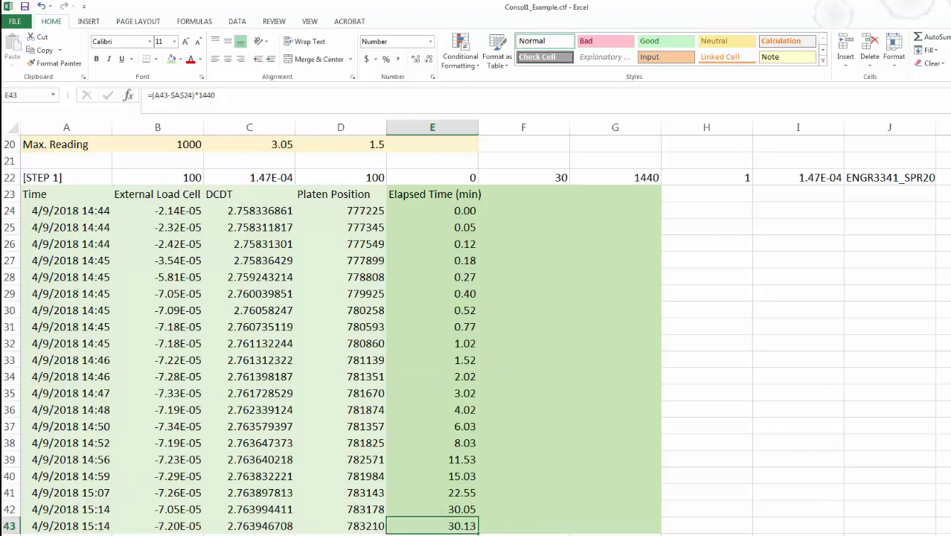
# - Enter the column heading Stress (psf) in F23, beside the elapsed time heading
pyautogui.click(516, 198)
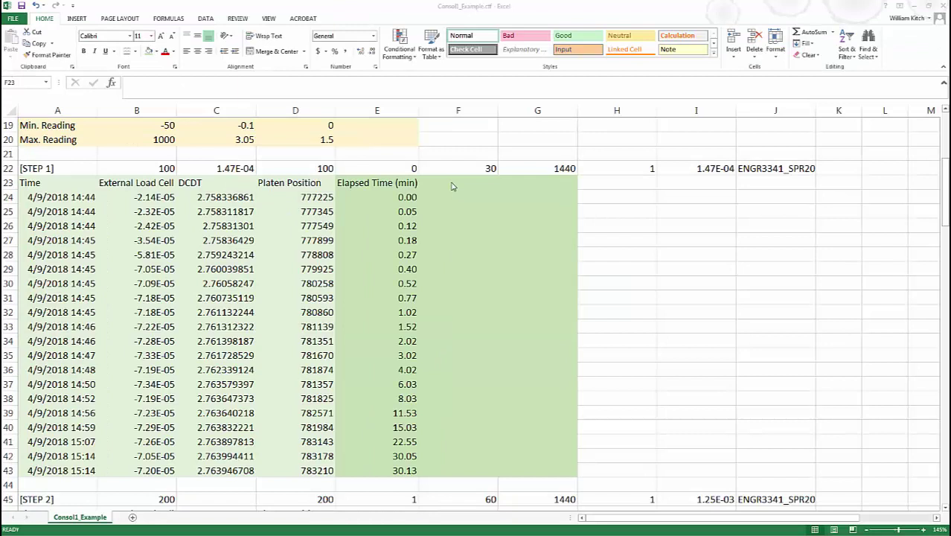
pyautogui.click(451, 182)
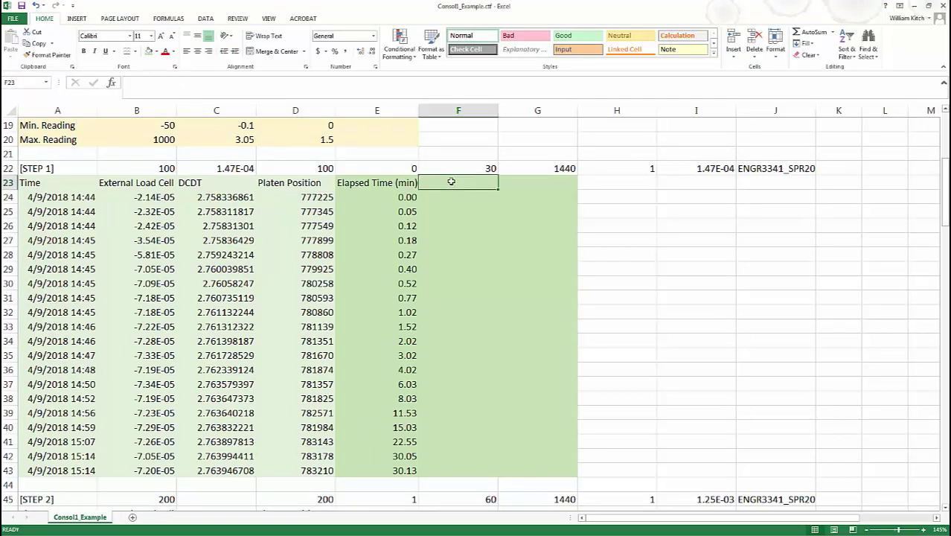
pyautogui.write('Stress (p')
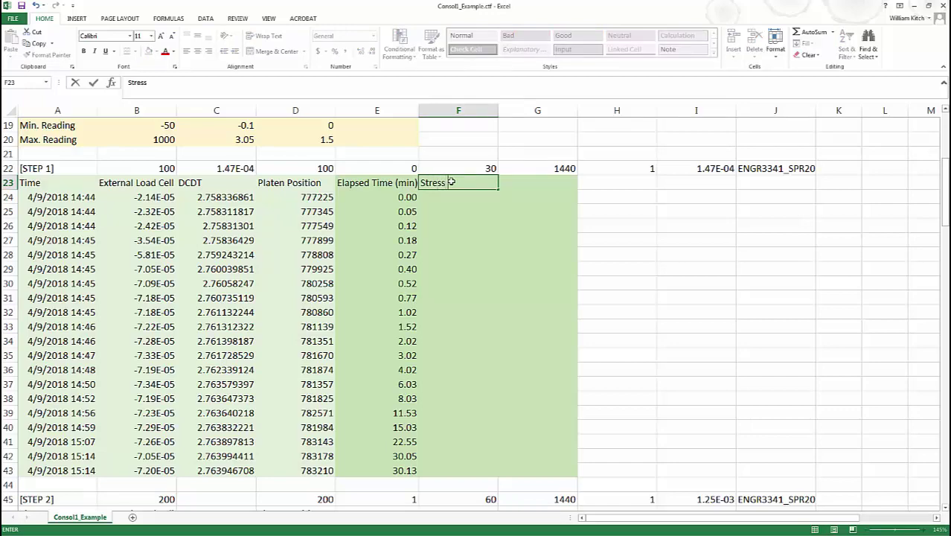
pyautogui.write('sf)')
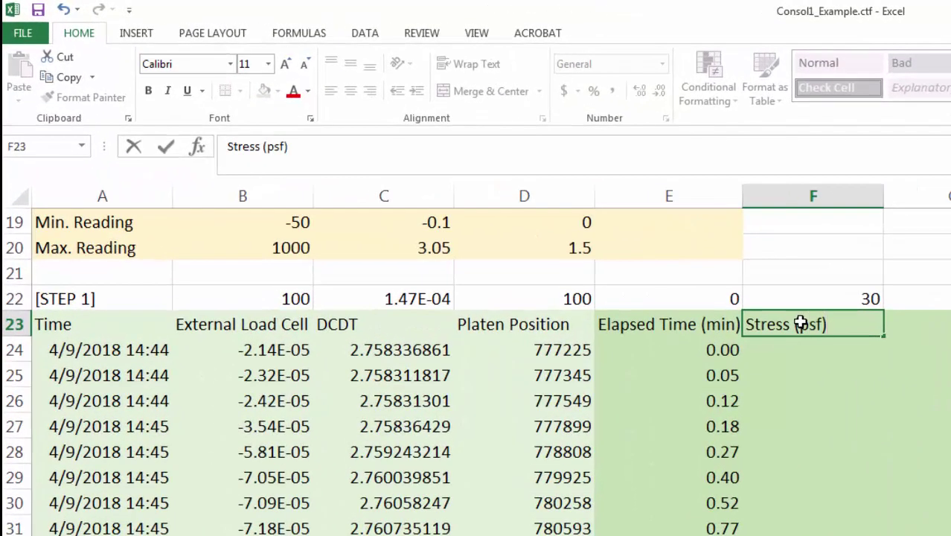
pyautogui.press('Return')
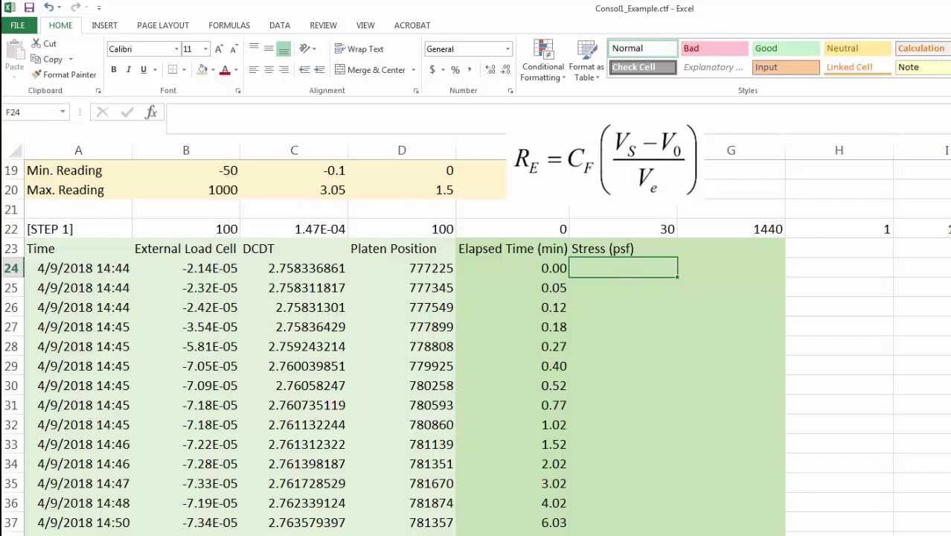
# - Calculate the load cell reading in F24 from the calibration factor, zero and excitation with the formula =B16*((B24-B18)/B17)
pyautogui.scroll(3, 476, 497)
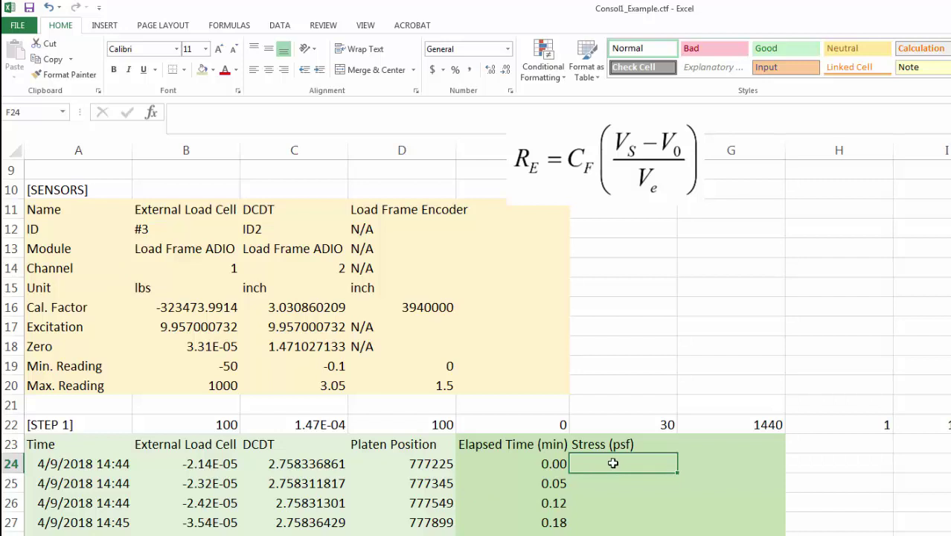
pyautogui.write('=')
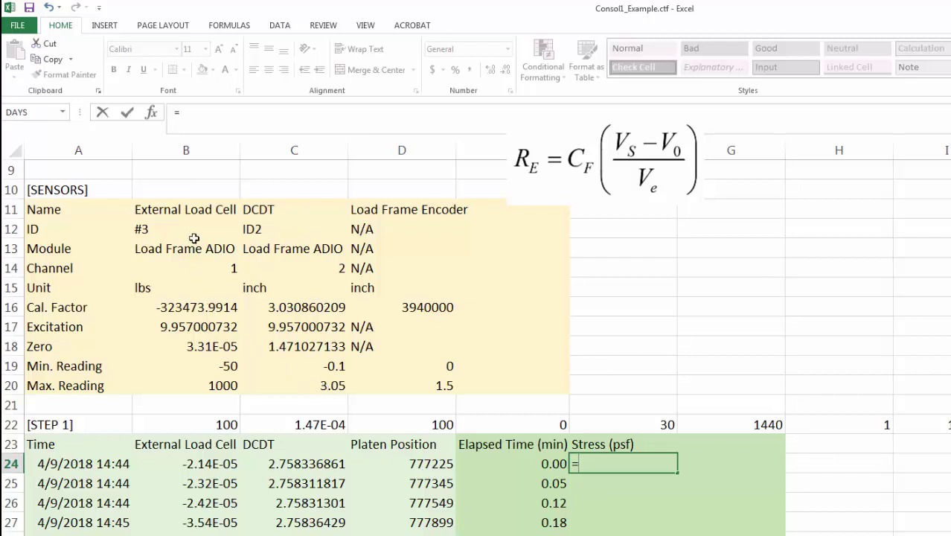
pyautogui.click(195, 308)
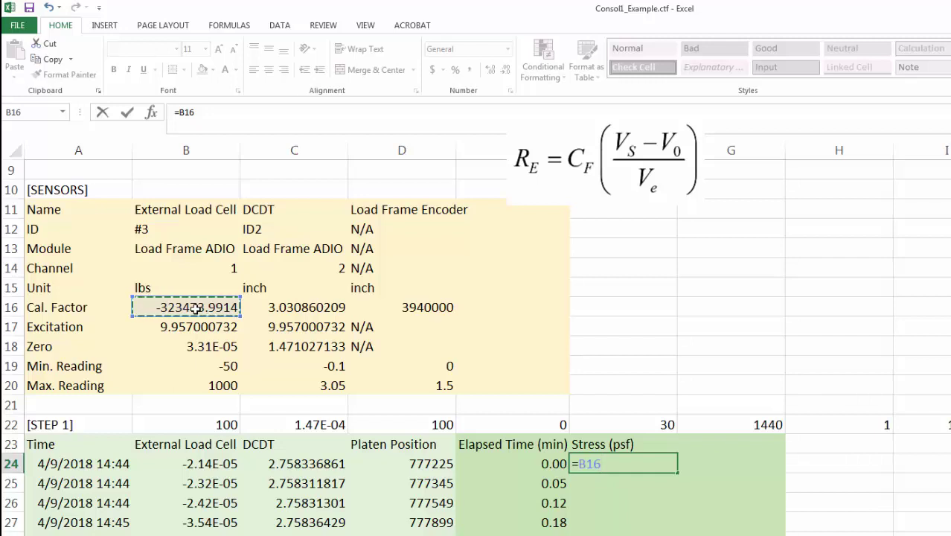
pyautogui.write('*(')
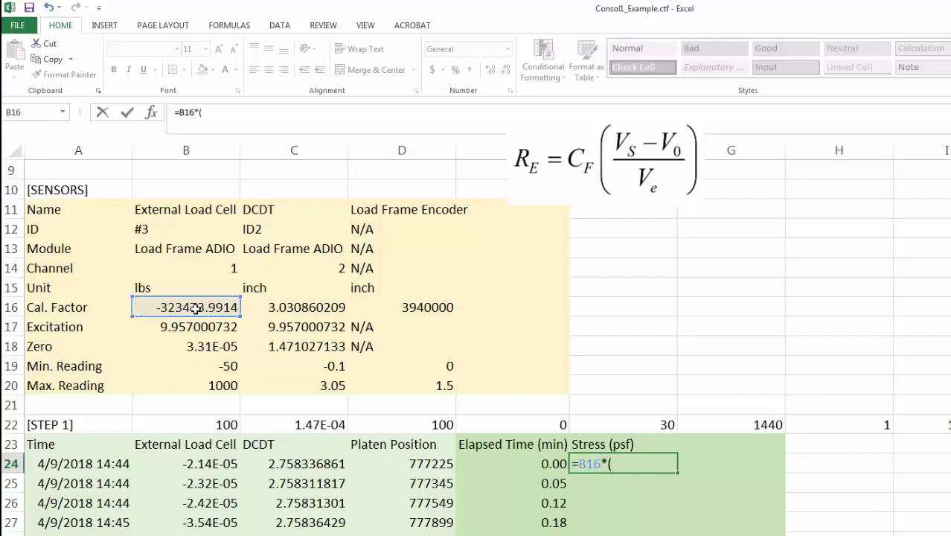
pyautogui.write('(')
pyautogui.click(205, 465)
pyautogui.write('-')
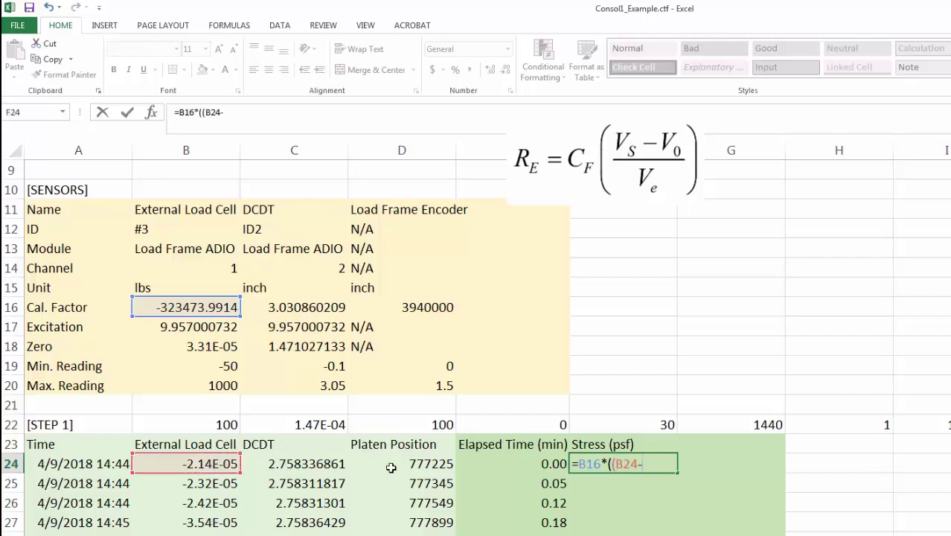
pyautogui.click(202, 348)
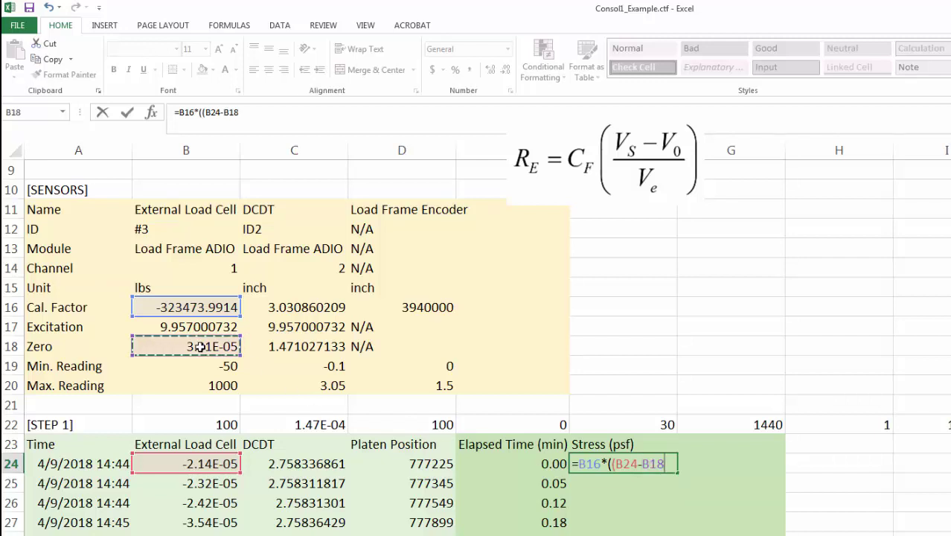
pyautogui.write(')/')
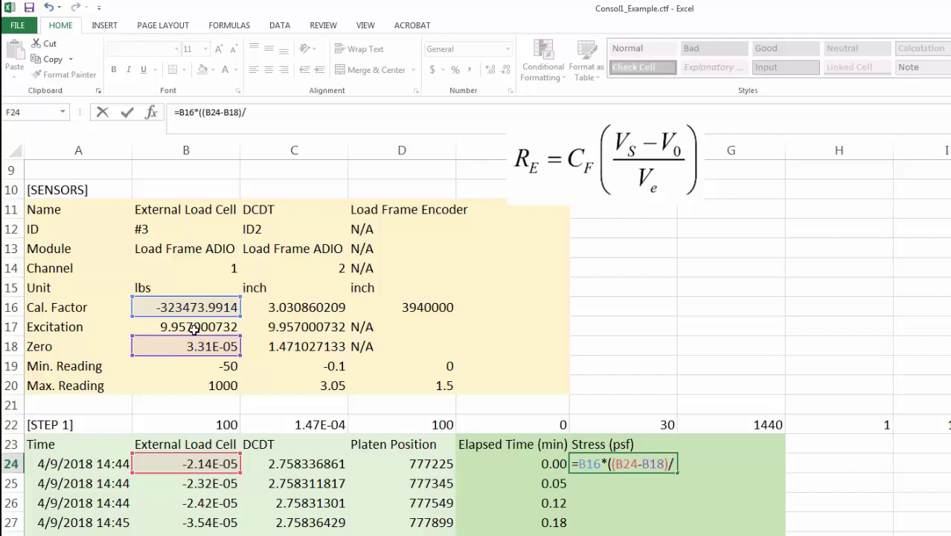
pyautogui.click(192, 326)
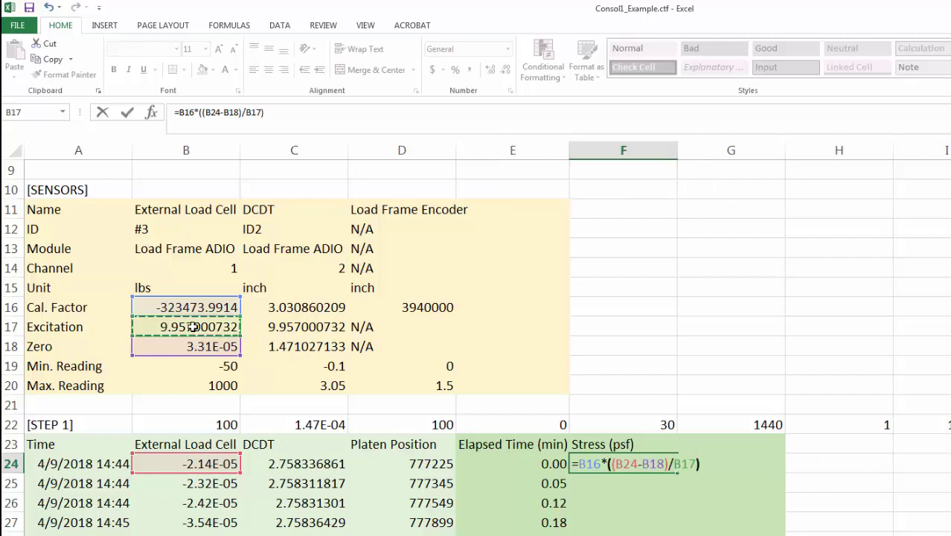
pyautogui.write(')')
pyautogui.press('Return')
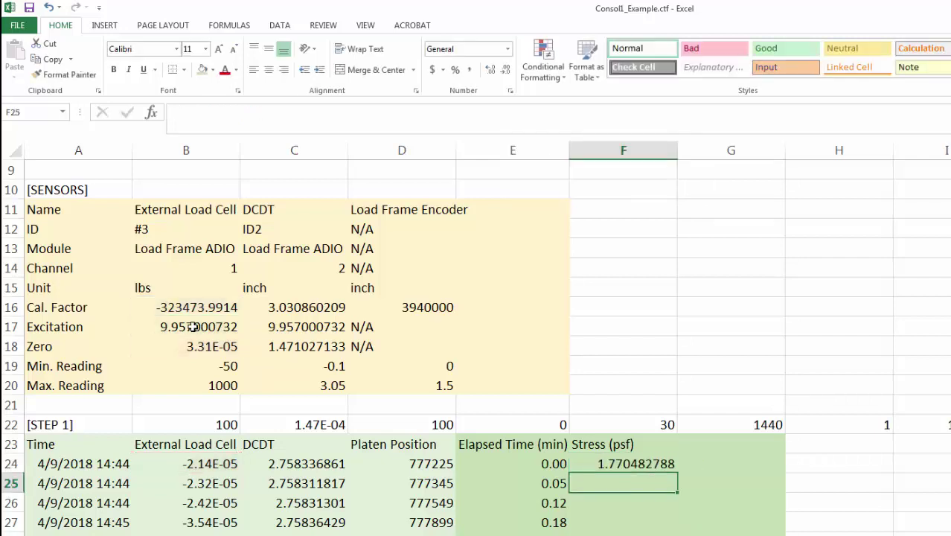
pyautogui.click(610, 464)
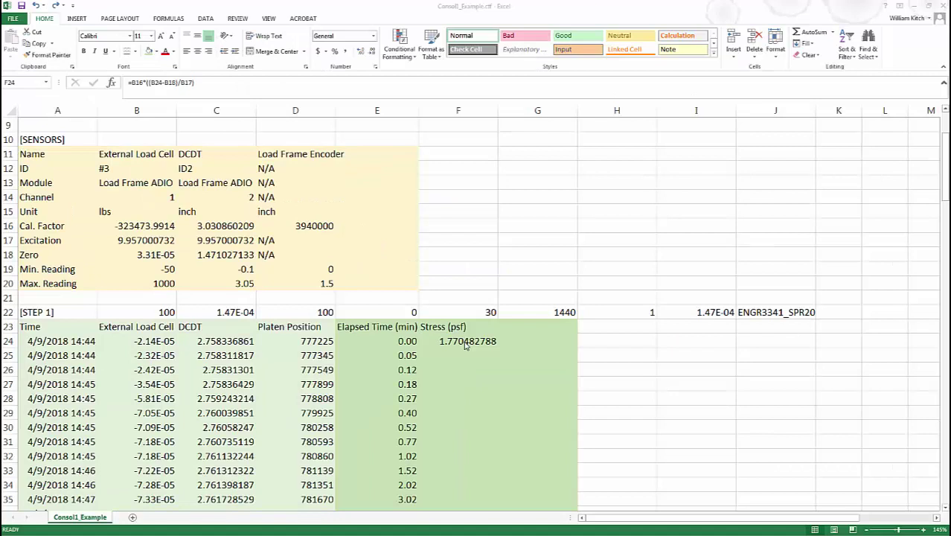
pyautogui.click(464, 342)
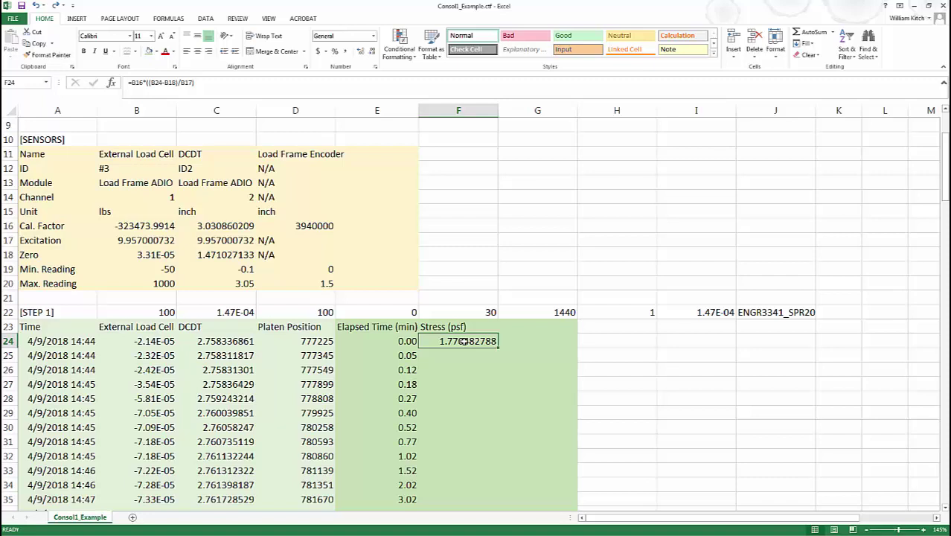
# - Add the label Area (sq ft) in E7, in the same row as the specimen diameter and height
pyautogui.scroll(1, 464, 341)
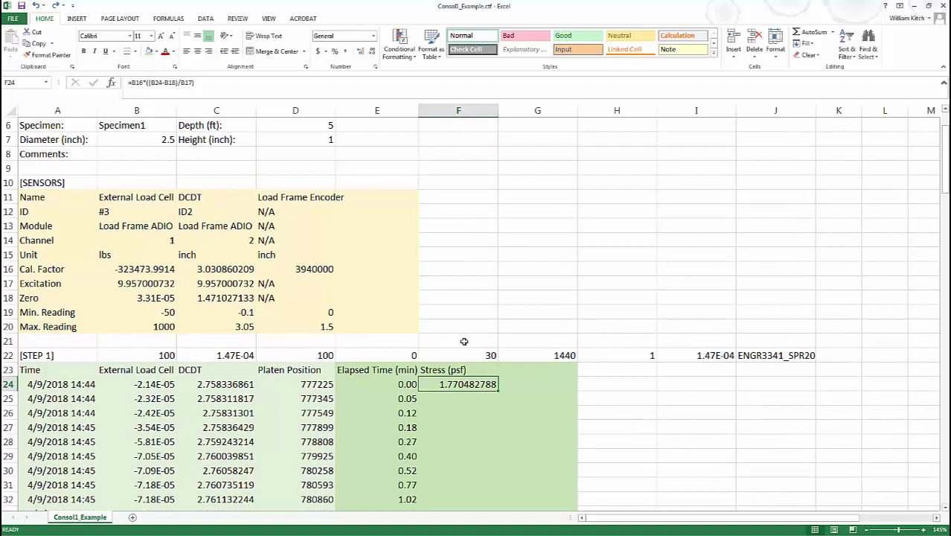
pyautogui.click(153, 141)
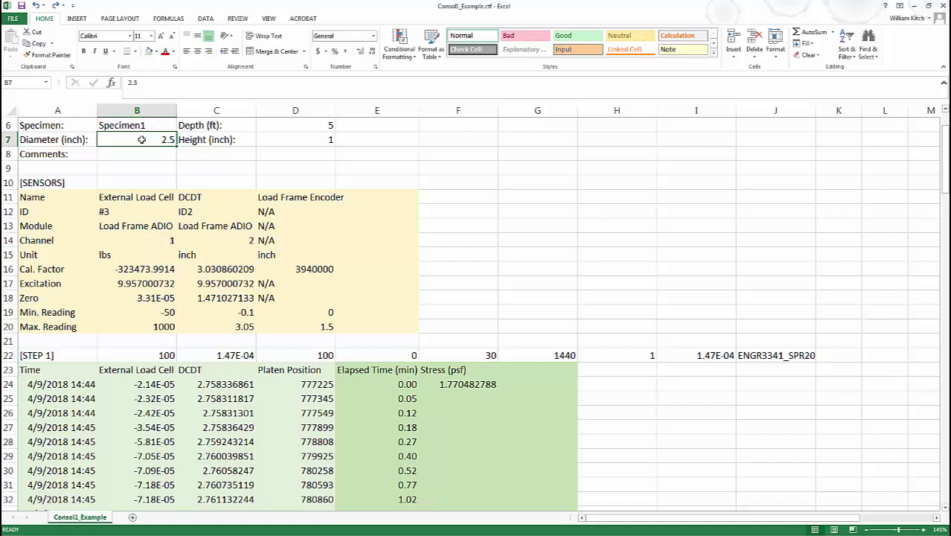
pyautogui.click(364, 137)
pyautogui.write('Area (sq ft)')
pyautogui.press('Tab')
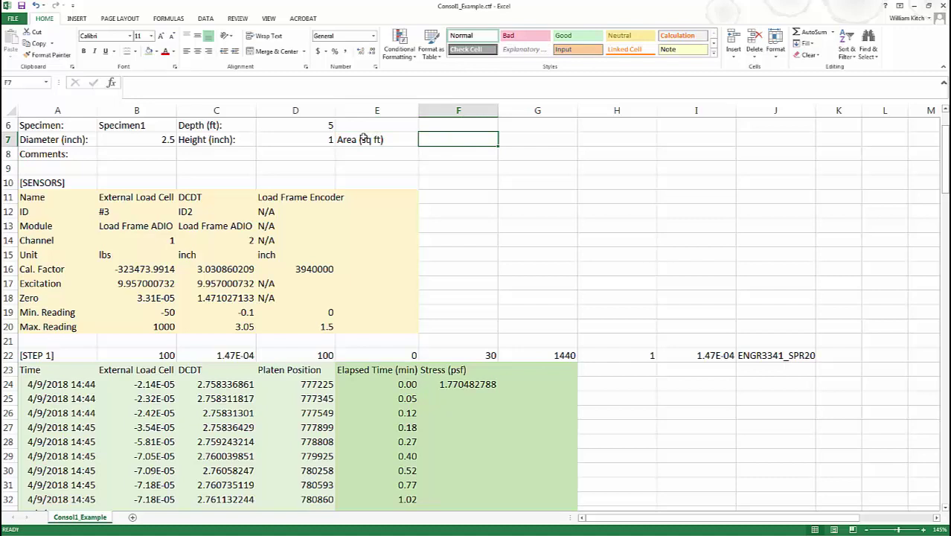
# - Calculate the specimen area from the diameter in F7 with the formula =B7^2*PI()/4
pyautogui.write('=')
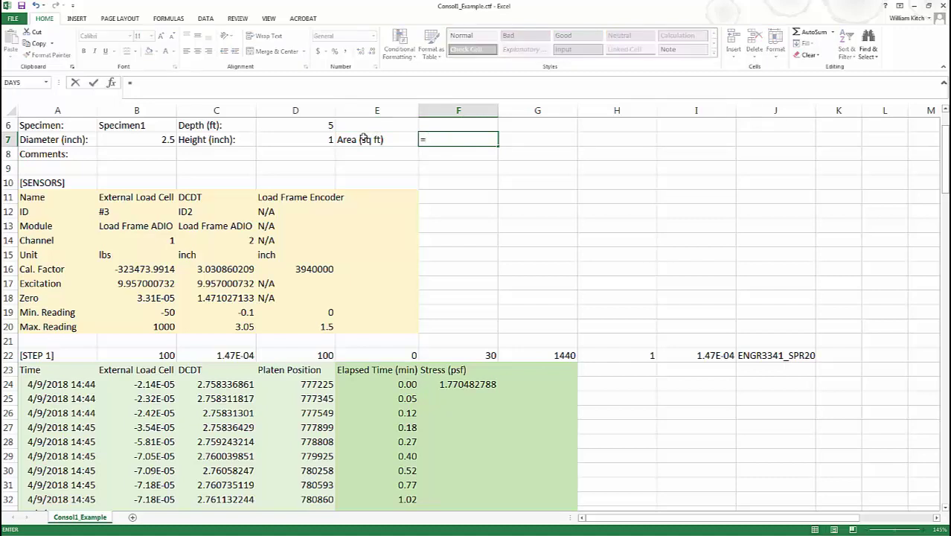
pyautogui.click(119, 139)
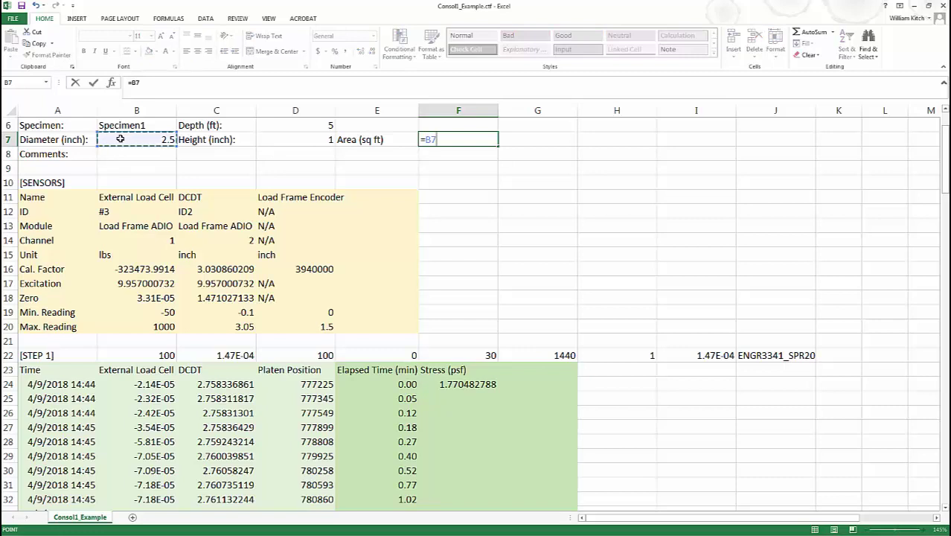
pyautogui.write('^')
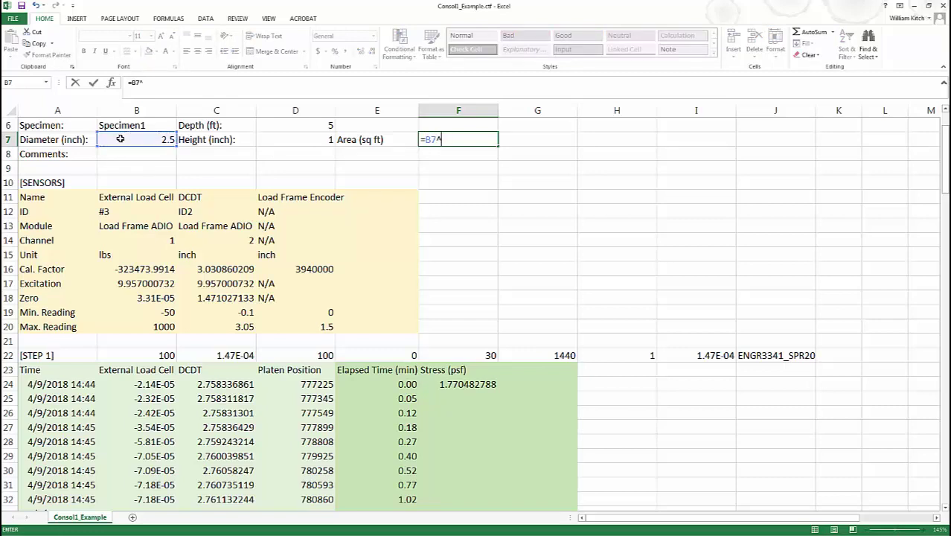
pyautogui.write('2*pi()/4')
pyautogui.press('Return')
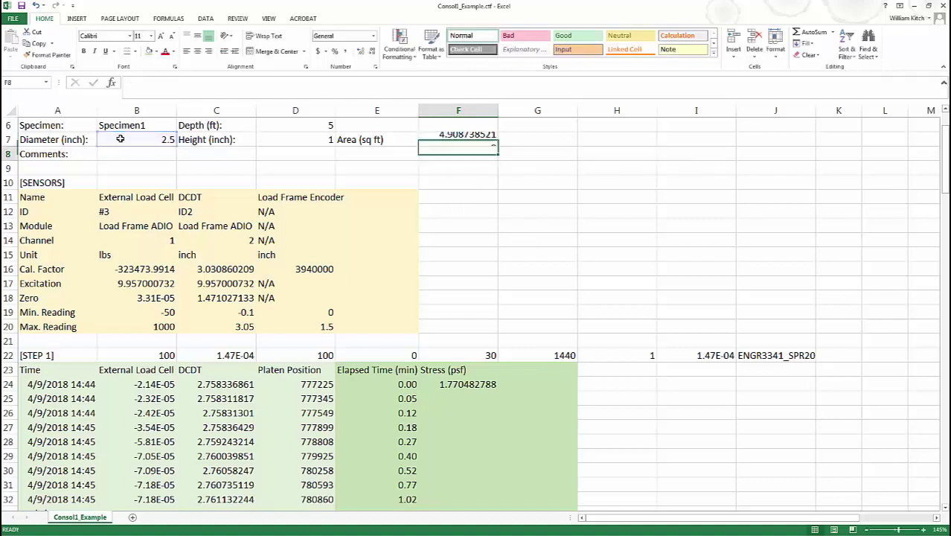
# - Convert the area in F7 from square inches to square feet by changing the formula to =B7^2*PI()/4/144
pyautogui.press('Up')
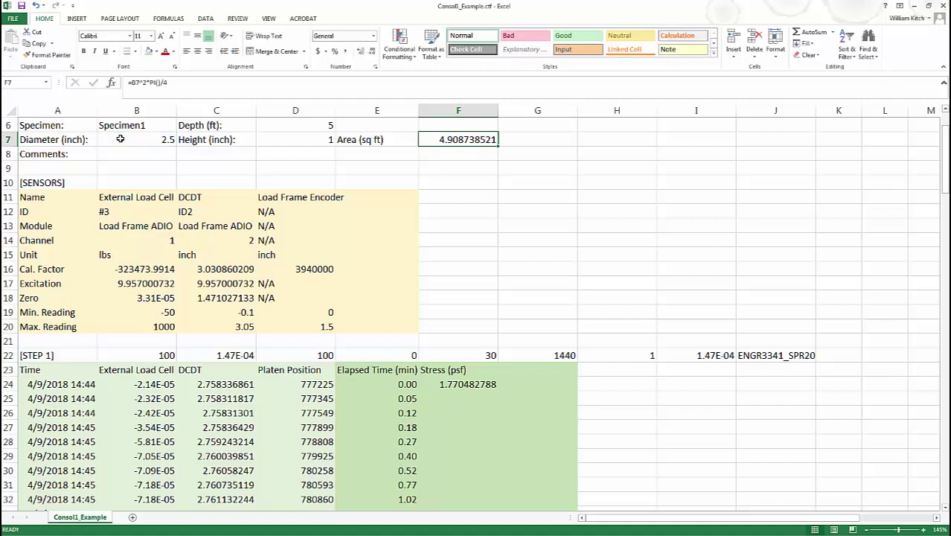
pyautogui.click(212, 89)
pyautogui.write('/144')
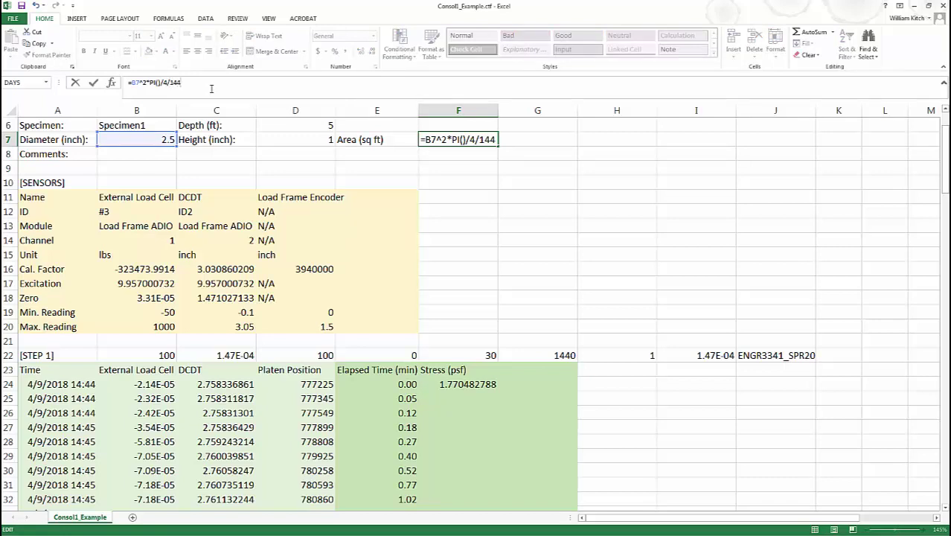
pyautogui.press('Return')
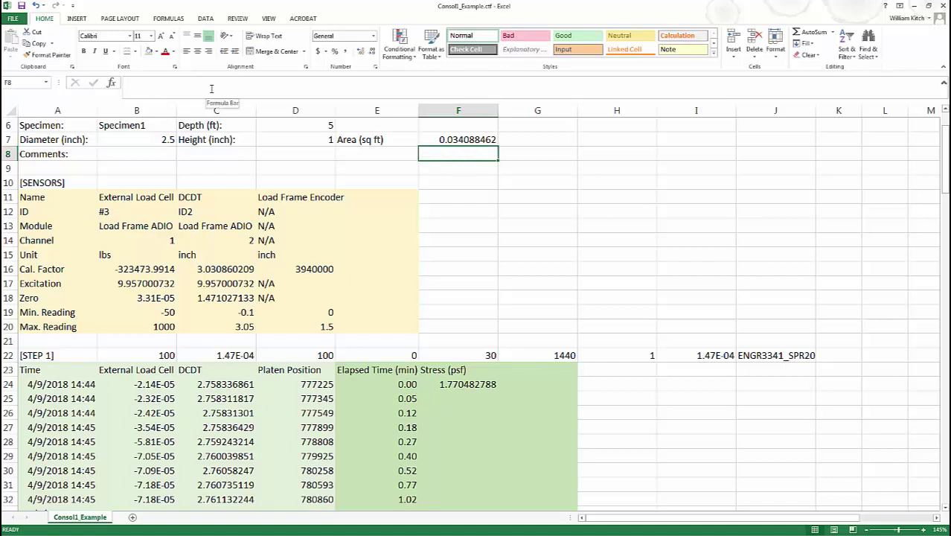
pyautogui.click(441, 141)
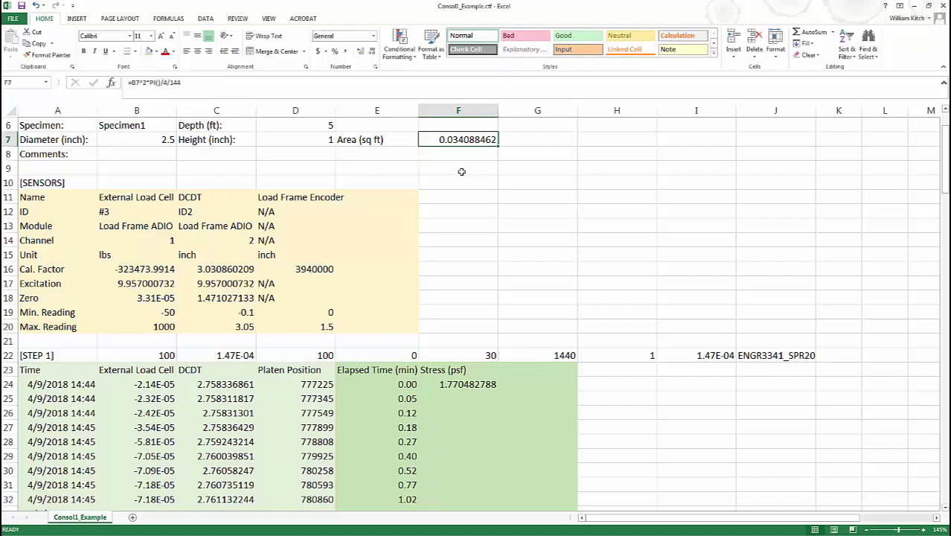
# - Convert the load in F24 to stress by dividing it by the specimen area, making the formula =B16*((B24-B18)/B17)/F7
pyautogui.click(465, 393)
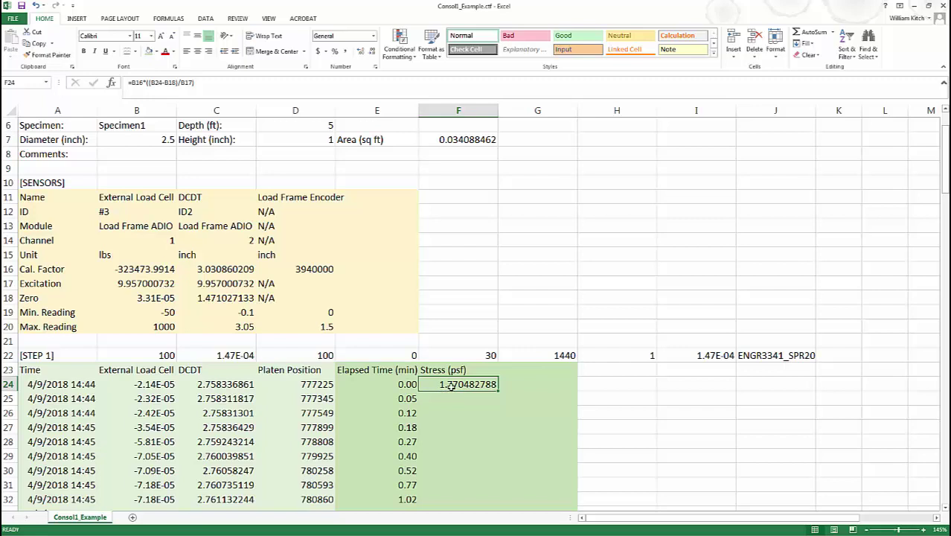
pyautogui.click(219, 82)
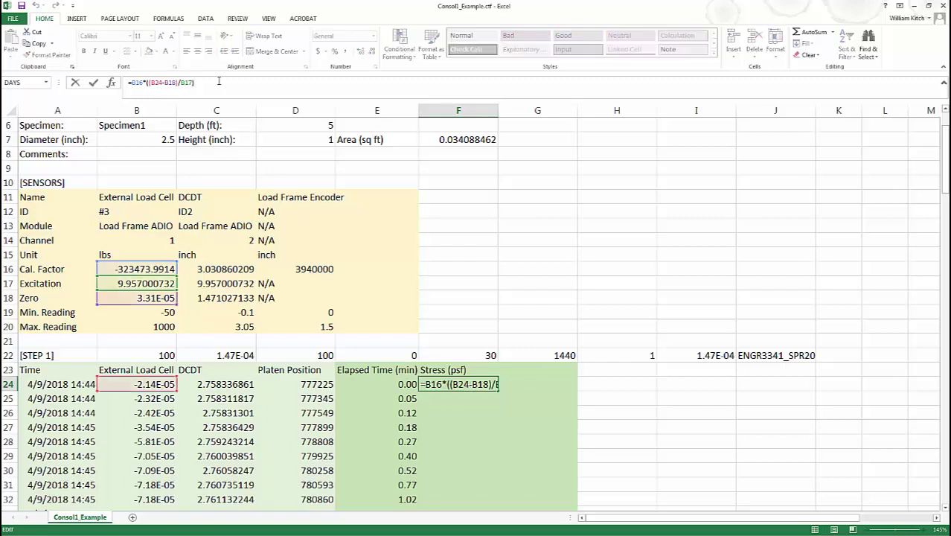
pyautogui.write('/')
pyautogui.click(458, 139)
pyautogui.press('Return')
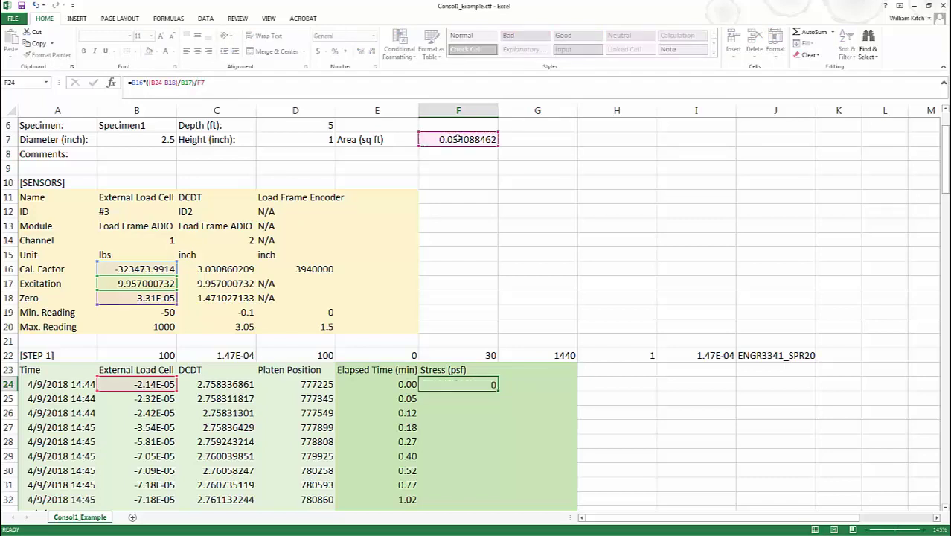
# - Format the stress value in F24 to show two decimal places
pyautogui.click(472, 385)
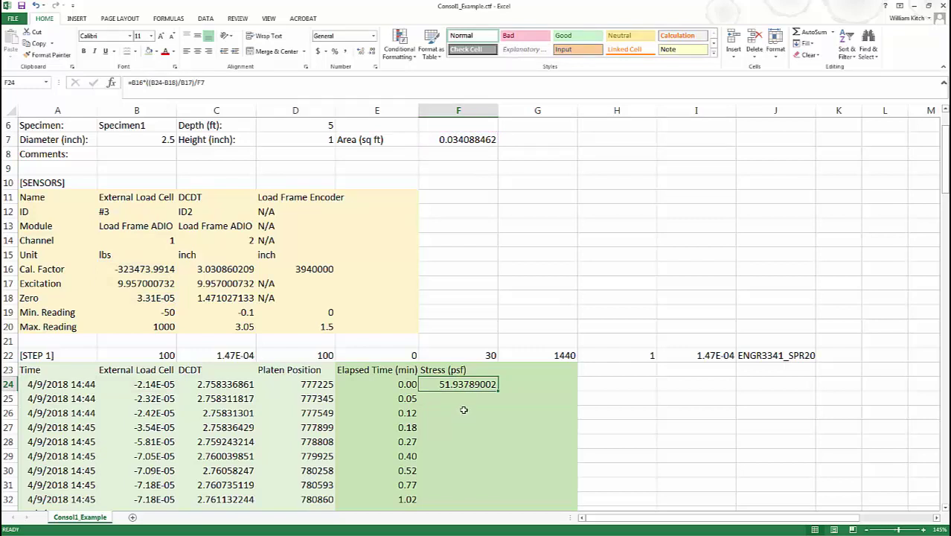
pyautogui.click(372, 52)
pyautogui.click(372, 53)
pyautogui.click(372, 52)
pyautogui.click(373, 52)
pyautogui.click(372, 52)
pyautogui.click(373, 52)
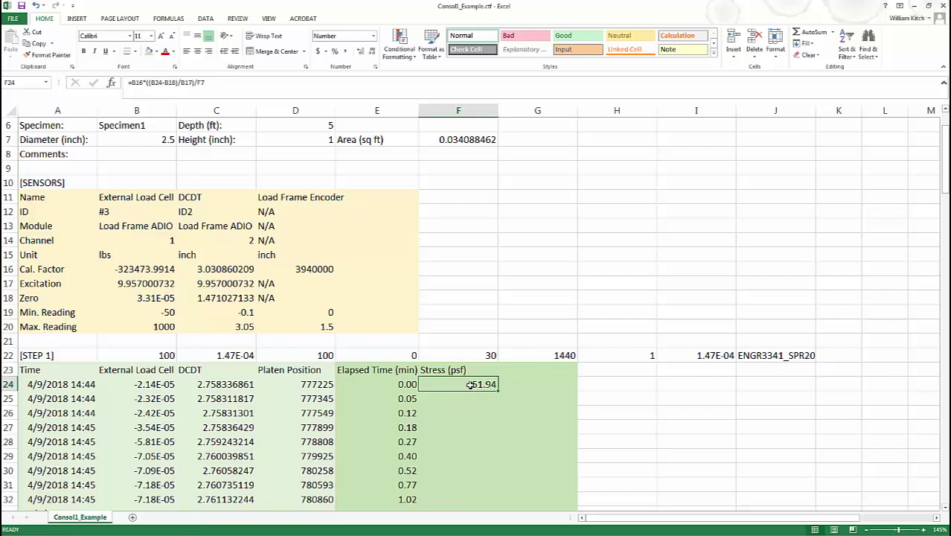
# - Make the calibration, zero, excitation and area references in F24 absolute, so the formula reads =$B$16*((B24-$B$18)/$B$17)/$F$7
pyautogui.click(254, 90)
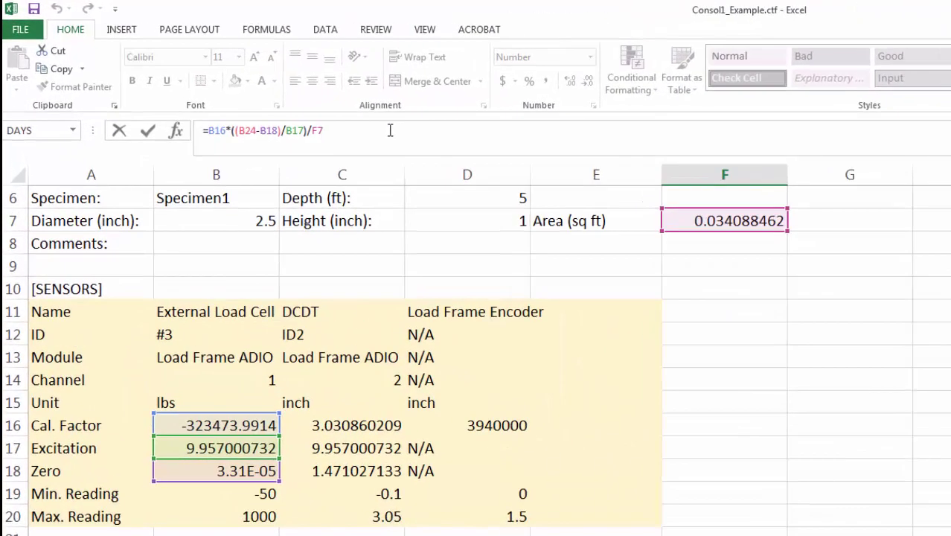
pyautogui.press('Left')
pyautogui.write('$')
pyautogui.press('Left')
pyautogui.write('$')
pyautogui.press('Left')
pyautogui.press('Left')
pyautogui.press('Left')
pyautogui.press('Left')
pyautogui.press('Left')
pyautogui.write('$')
pyautogui.press('Left')
pyautogui.press('Left')
pyautogui.write('$')
pyautogui.press('Left')
pyautogui.press('Left')
pyautogui.press('Left')
pyautogui.write('$')
pyautogui.press('Left')
pyautogui.press('Left')
pyautogui.write('$')
pyautogui.press('Left')
pyautogui.press('Left')
pyautogui.press('Left')
pyautogui.press('Left')
pyautogui.press('Left')
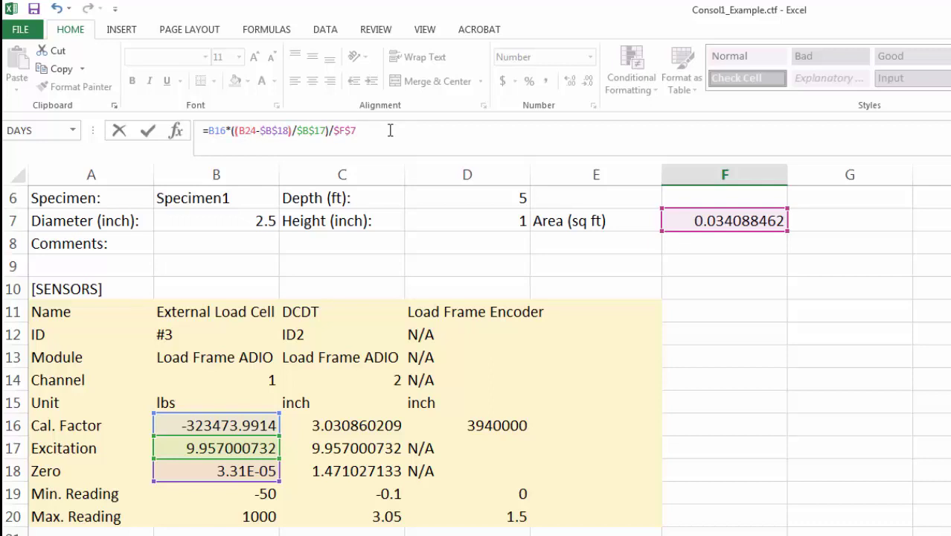
pyautogui.press('Left')
pyautogui.press('Left')
pyautogui.press('Left')
pyautogui.press('Left')
pyautogui.press('Left')
pyautogui.write('$')
pyautogui.press('Left')
pyautogui.press('Left')
pyautogui.write('$')
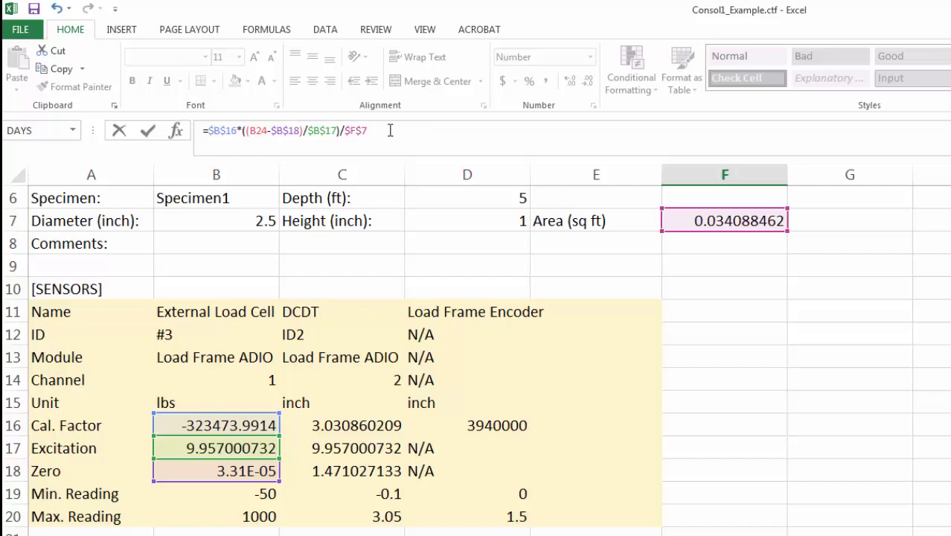
pyautogui.press('Return')
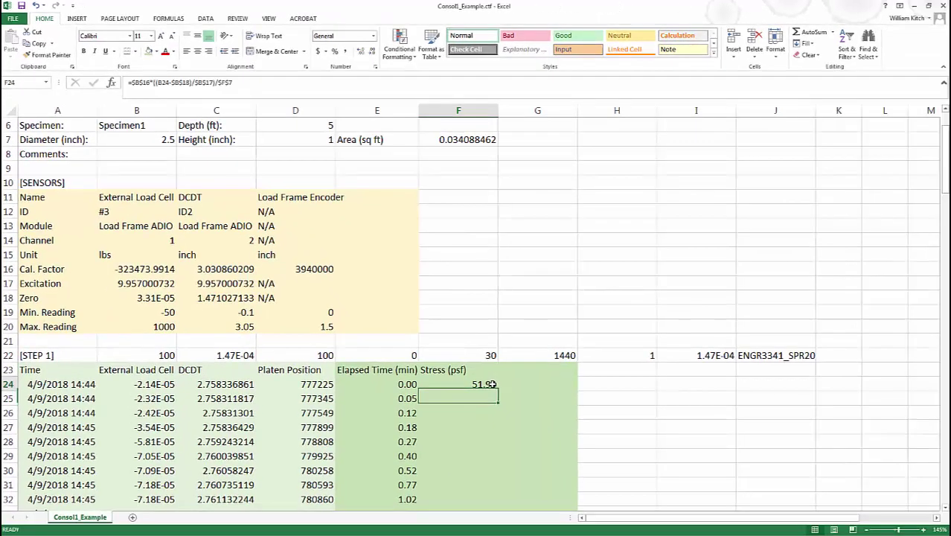
# - Fill the stress formula from F24 down through F43 and check the results against the Step 1 target in B22
pyautogui.press('Up')
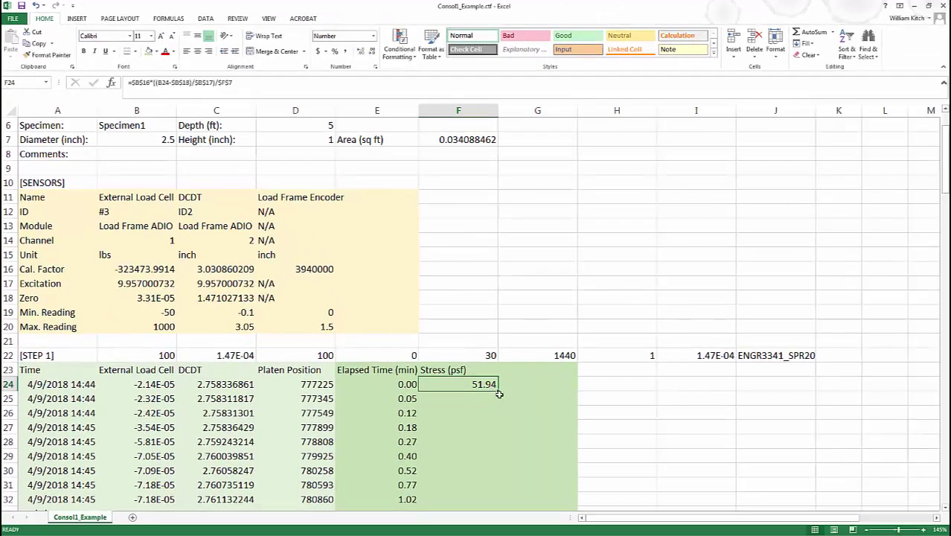
pyautogui.doubleClick(499, 393)
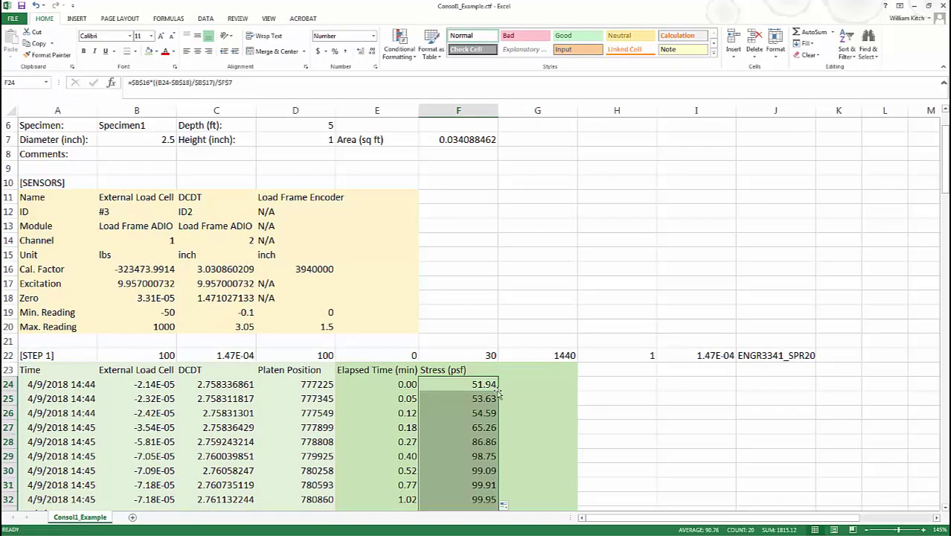
pyautogui.scroll(-4, 498, 393)
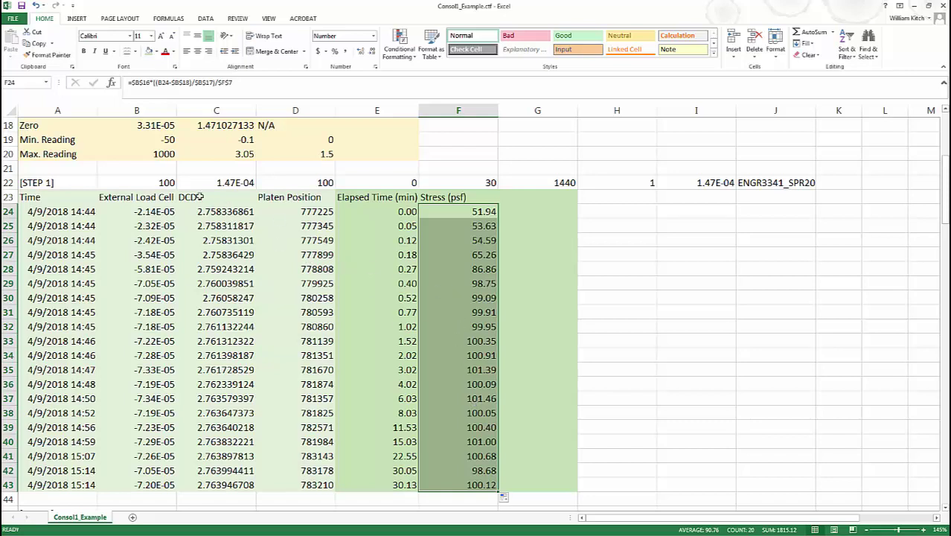
pyautogui.click(166, 182)
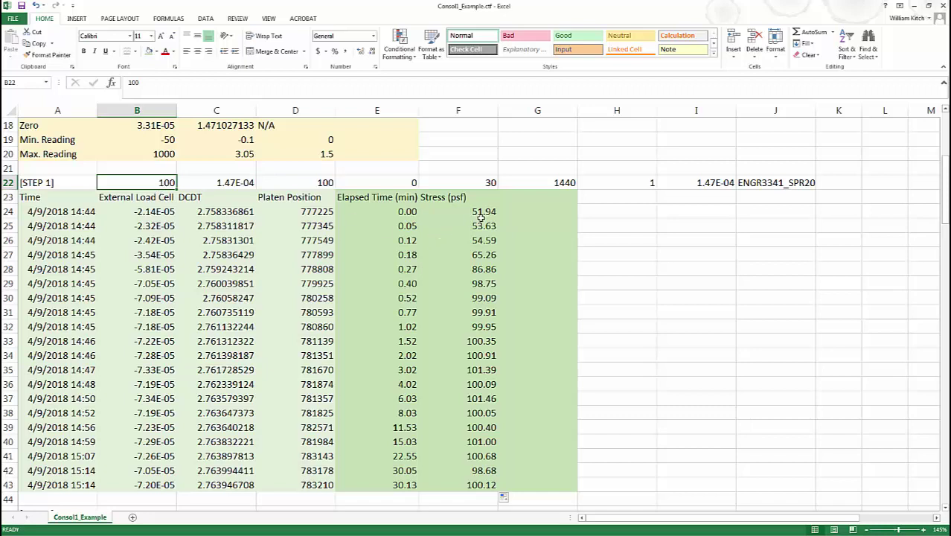
pyautogui.click(478, 283)
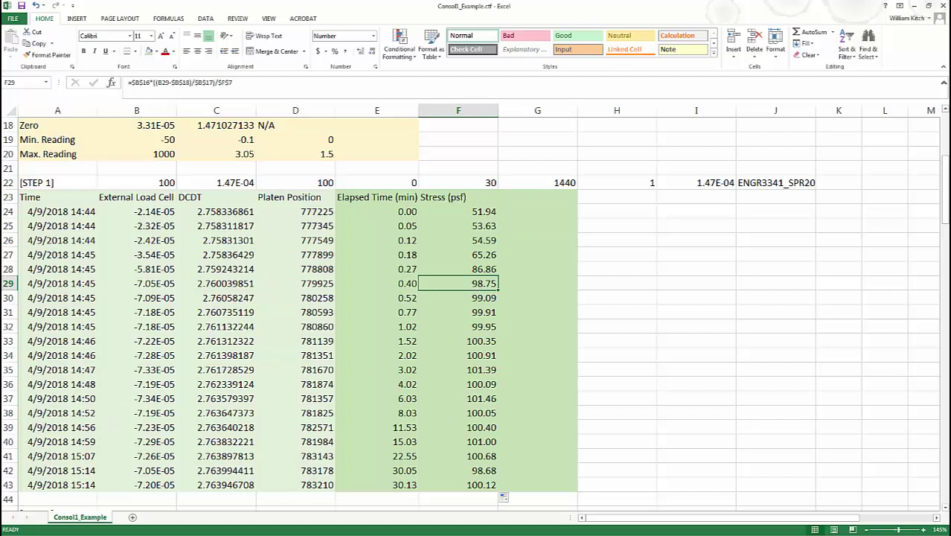
# - Add the column heading Strain in G23, next to Stress (psf)
pyautogui.scroll(2, 548, 323)
pyautogui.click(525, 287)
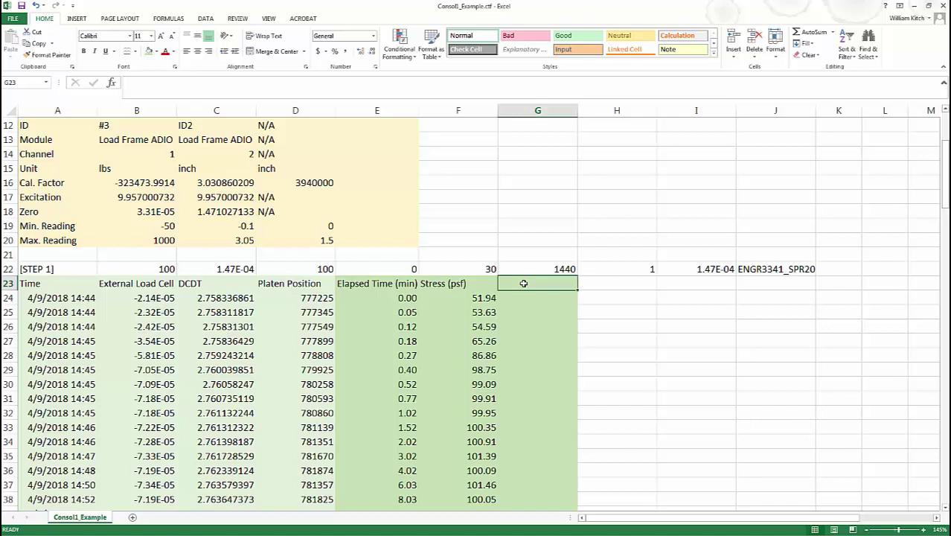
pyautogui.write('STrain')
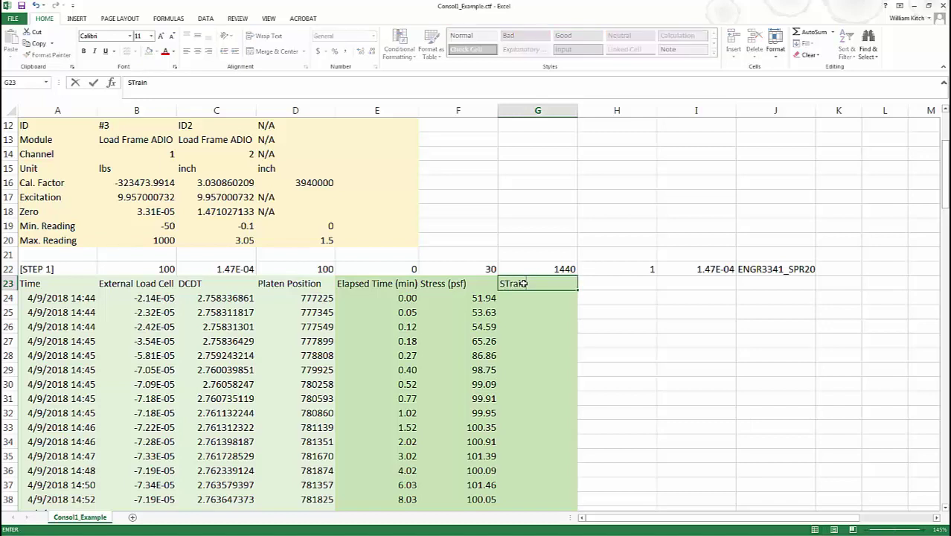
pyautogui.press('BackSpace')
pyautogui.press('BackSpace')
pyautogui.press('BackSpace')
pyautogui.press('BackSpace')
pyautogui.press('BackSpace')
pyautogui.write('train')
pyautogui.press('Return')
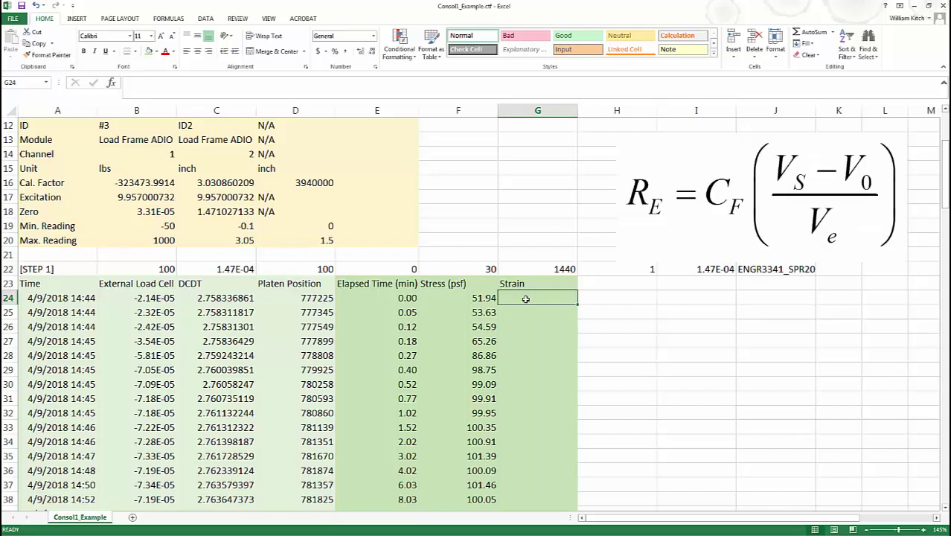
# - Calculate the DCDT displacement from the first Step 1 reading in G24 with the formula =C16*((C24-C24)/C17)
pyautogui.write('=')
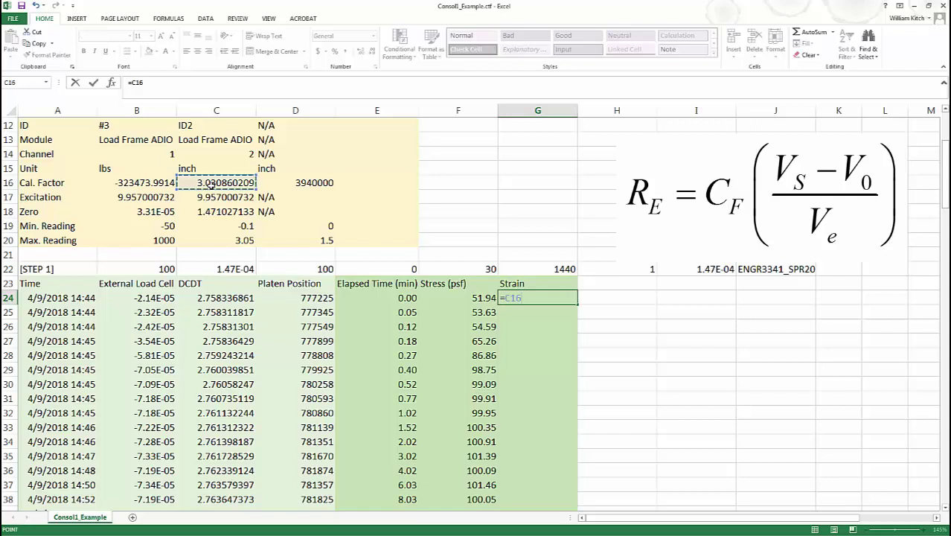
pyautogui.write('*((')
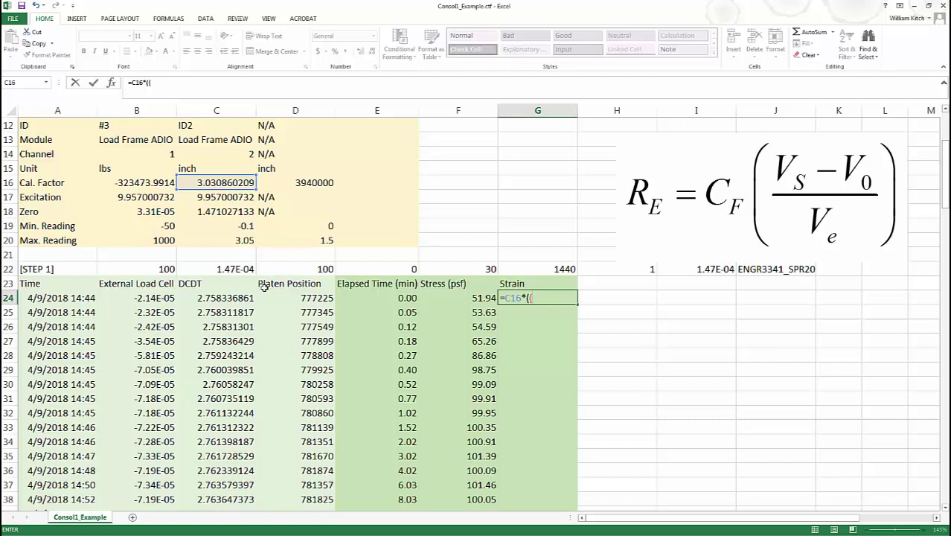
pyautogui.click(210, 298)
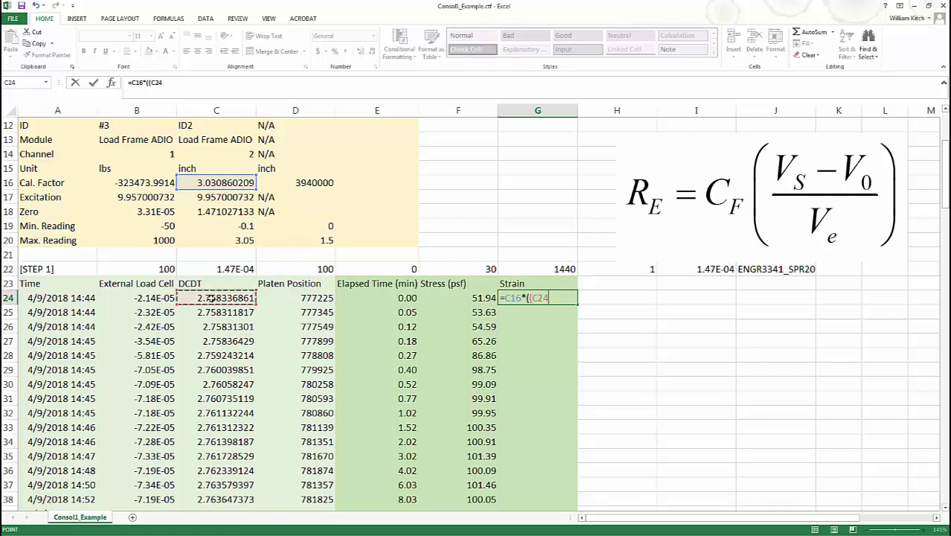
pyautogui.write('-')
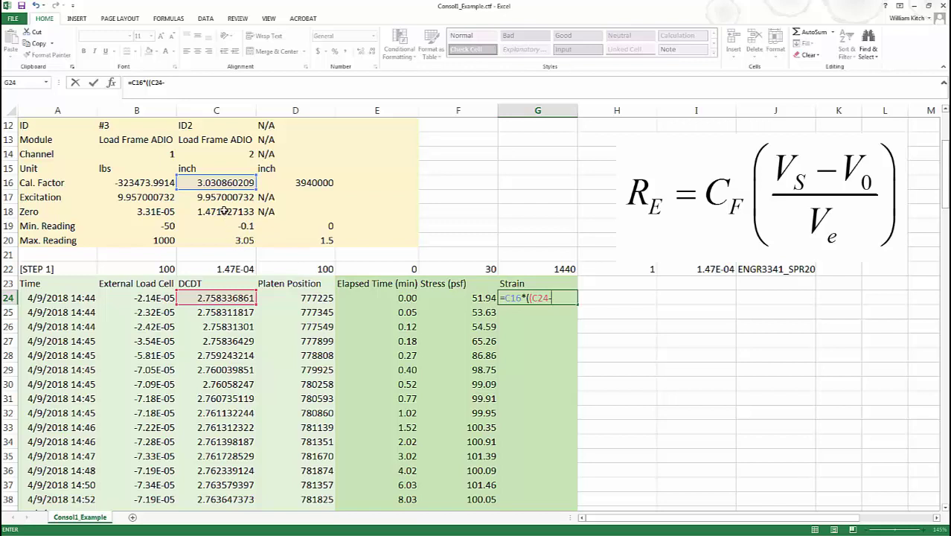
pyautogui.click(215, 298)
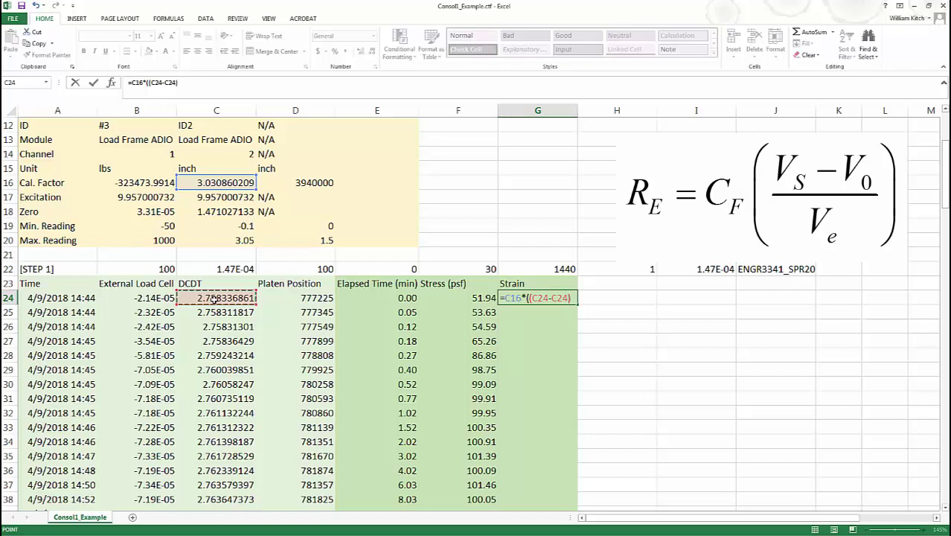
pyautogui.write(')/')
pyautogui.click(200, 199)
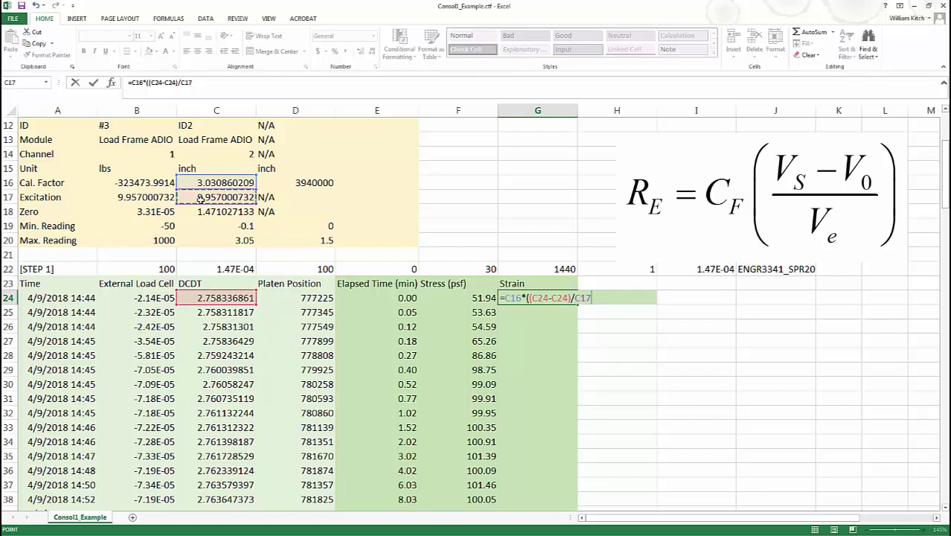
pyautogui.write(')')
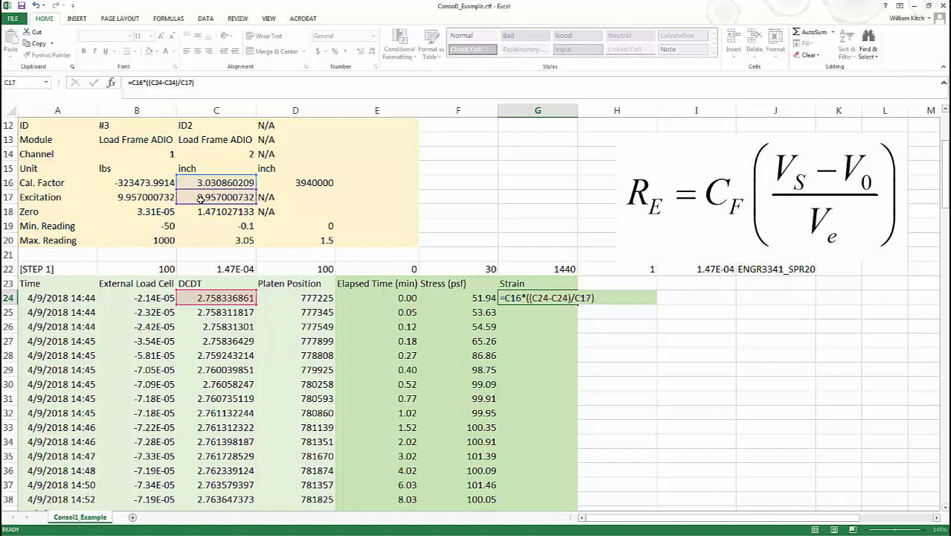
pyautogui.press('Return')
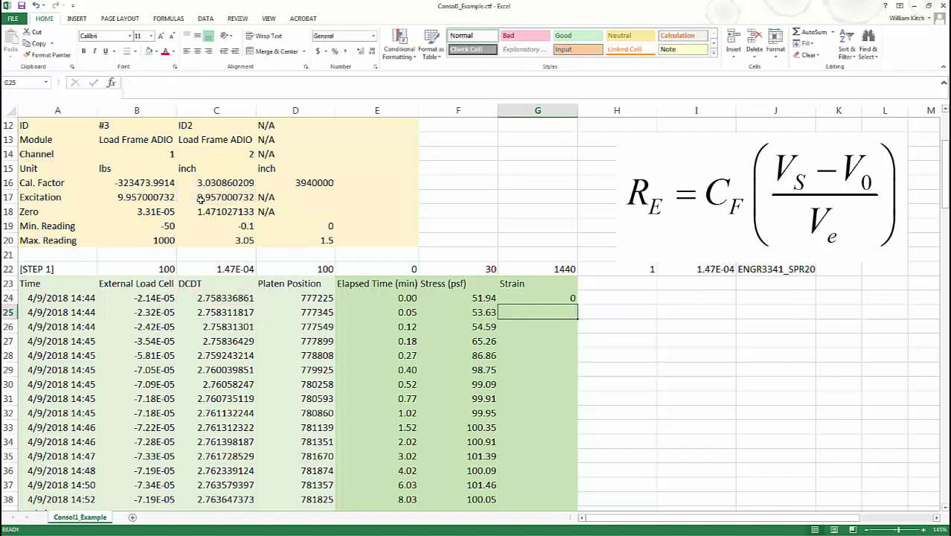
# - Make the calibration factor, initial reading and excitation references in G24 absolute, so the formula reads =$C$16*((C24-$C$24)/$C$17)
pyautogui.click(555, 298)
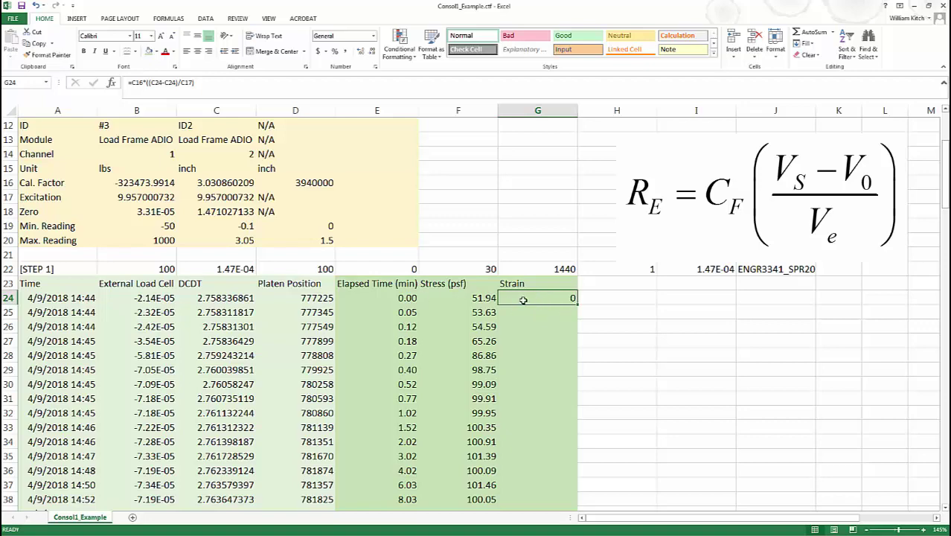
pyautogui.click(212, 83)
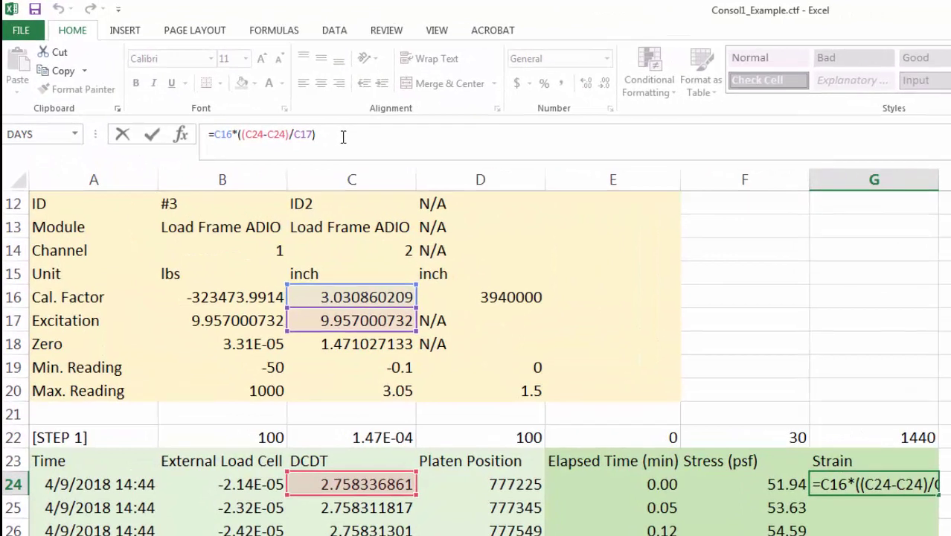
pyautogui.press('Left')
pyautogui.press('Left')
pyautogui.press('Left')
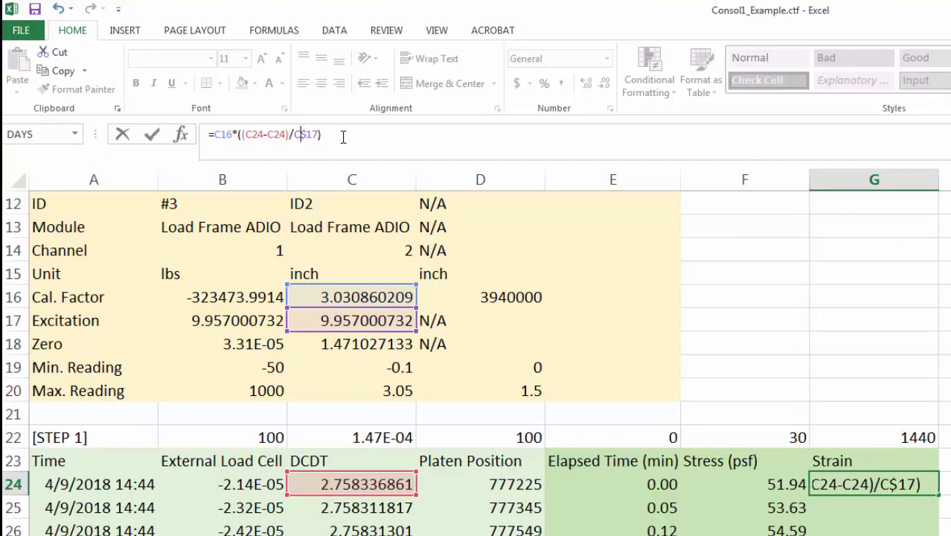
pyautogui.press('F4')
pyautogui.press('Left')
pyautogui.press('Left')
pyautogui.press('Left')
pyautogui.press('Left')
pyautogui.press('Left')
pyautogui.press('Left')
pyautogui.press('Left')
pyautogui.press('Left')
pyautogui.press('Left')
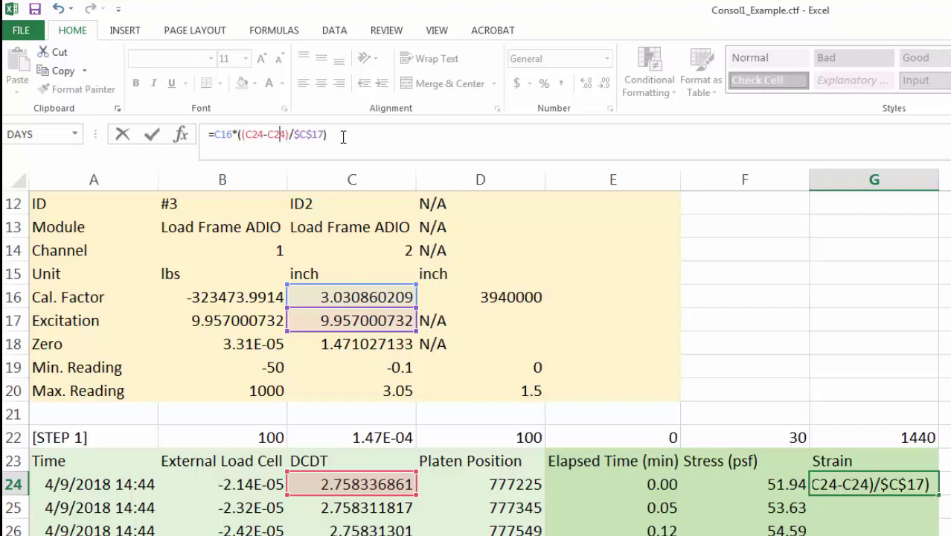
pyautogui.write('$C')
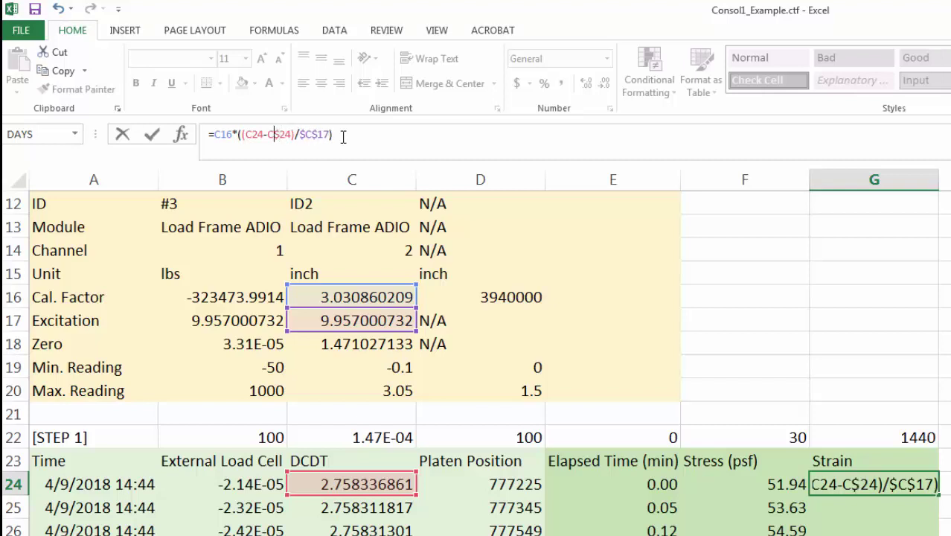
pyautogui.write('$')
pyautogui.press('Left')
pyautogui.press('Left')
pyautogui.press('Left')
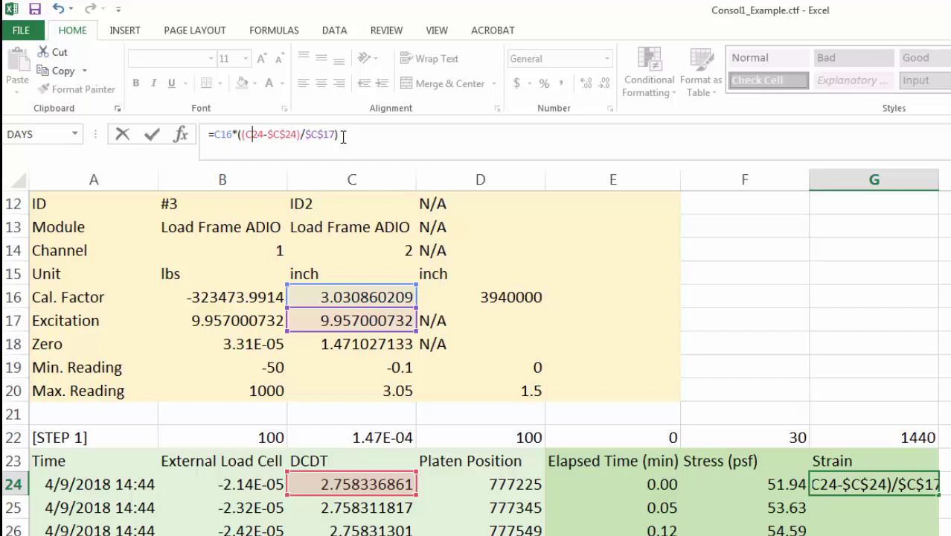
pyautogui.press('Left')
pyautogui.press('Left')
pyautogui.press('Left')
pyautogui.press('Left')
pyautogui.press('Left')
pyautogui.press('Left')
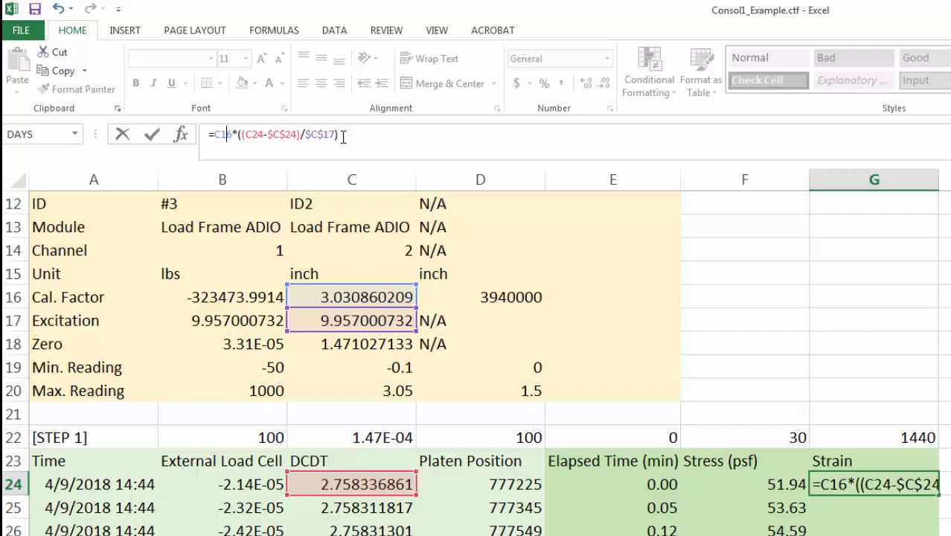
pyautogui.write('$')
pyautogui.press('Left')
pyautogui.press('Left')
pyautogui.write('$')
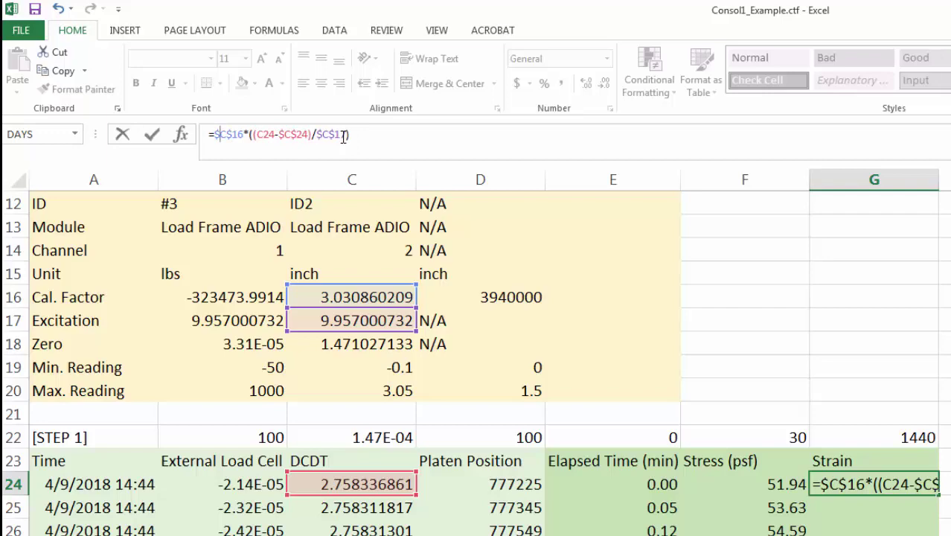
pyautogui.press('Return')
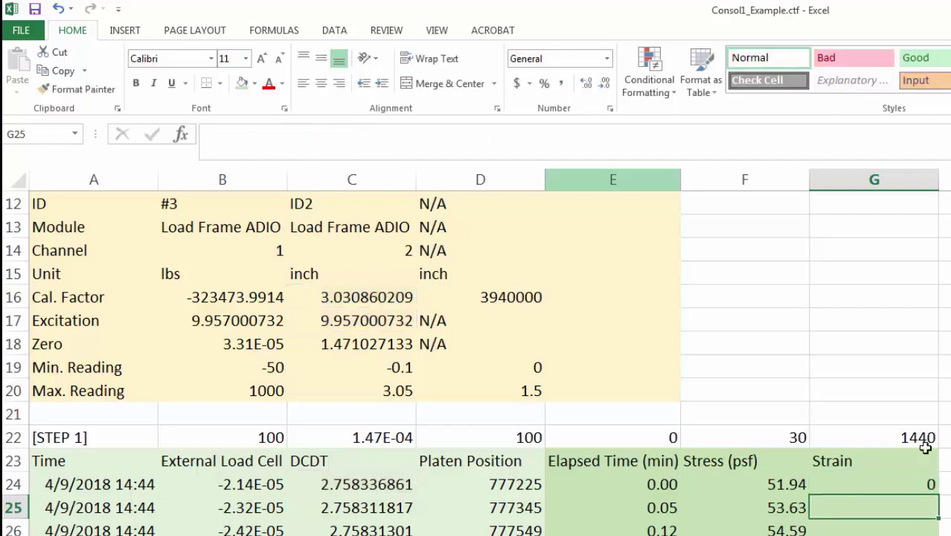
pyautogui.click(931, 486)
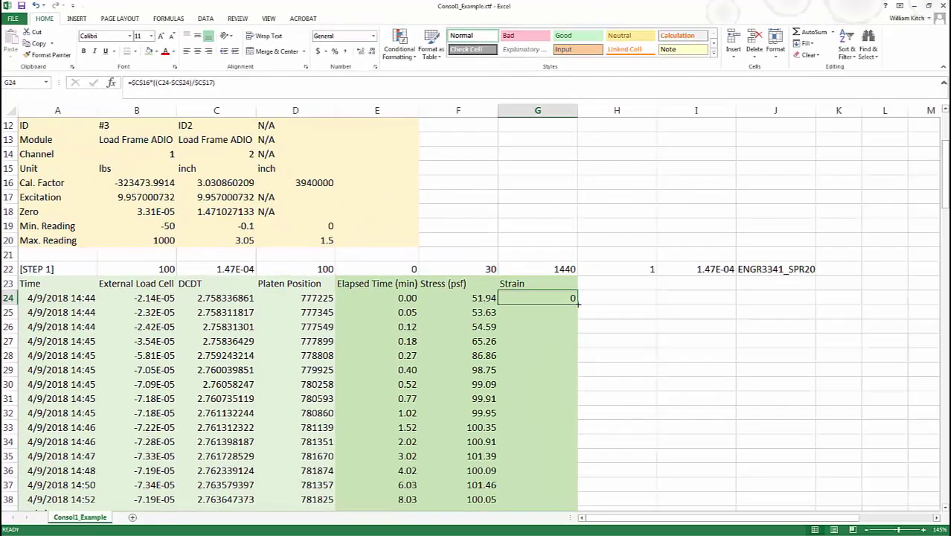
# - Fill the displacement formula from G24 down through G43 and change the heading in G23 to Strain (%)
pyautogui.doubleClick(865, 457)
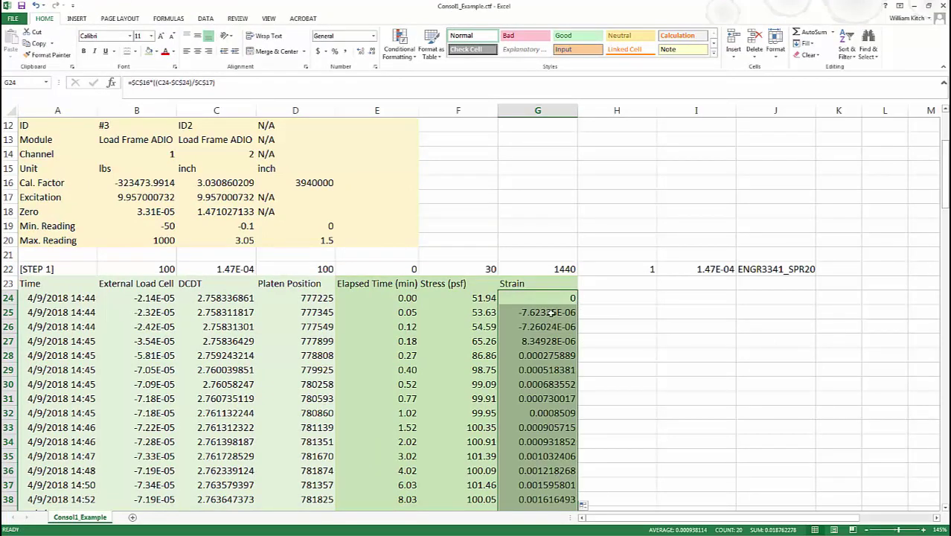
pyautogui.hotkey('shift', 'BackSpace')
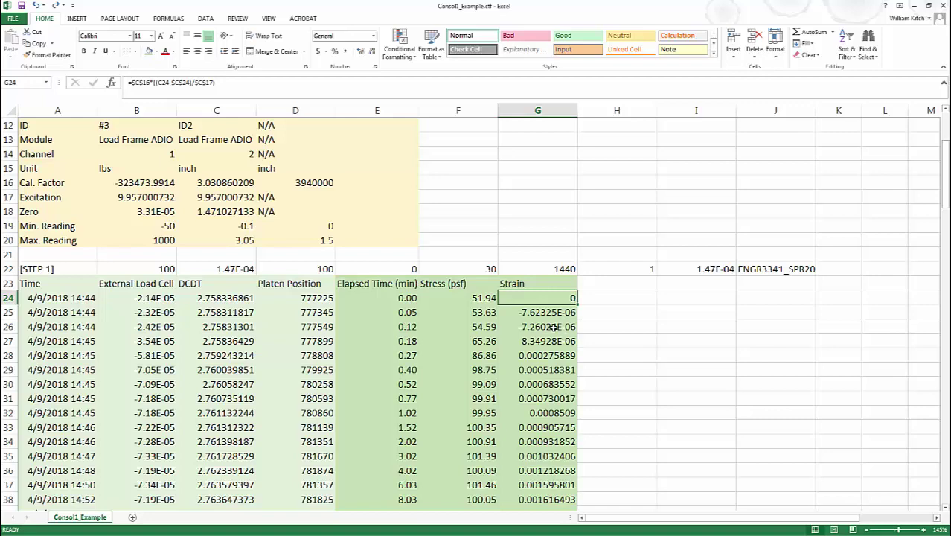
pyautogui.click(529, 283)
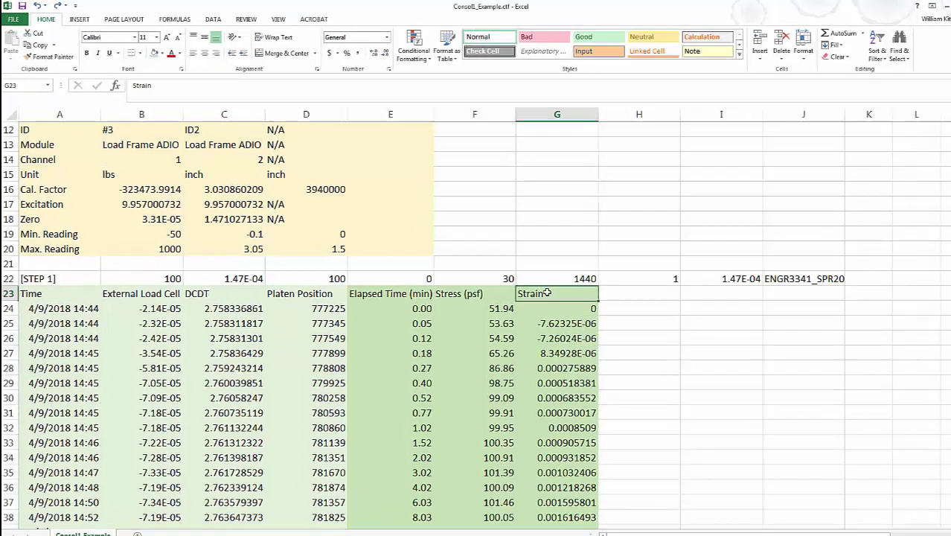
pyautogui.click(232, 88)
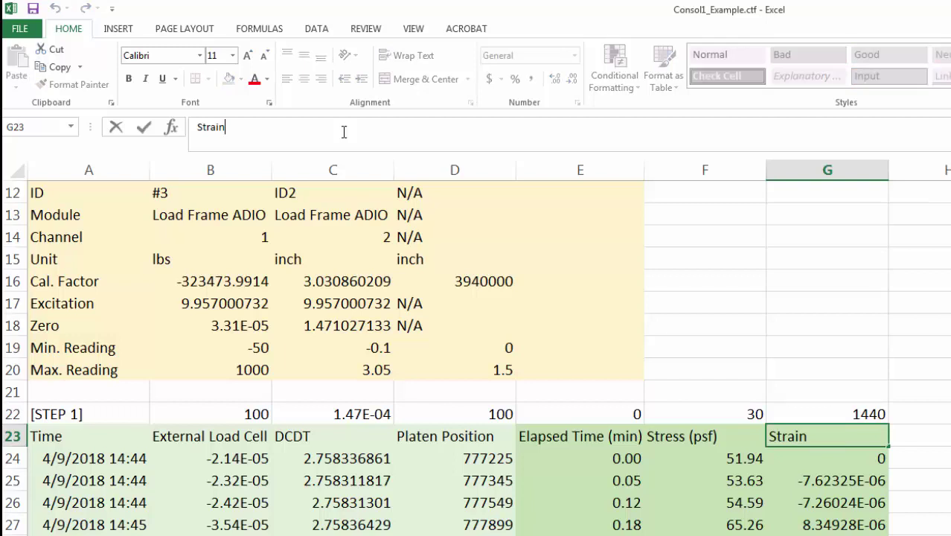
pyautogui.write('(%)')
pyautogui.press('Return')
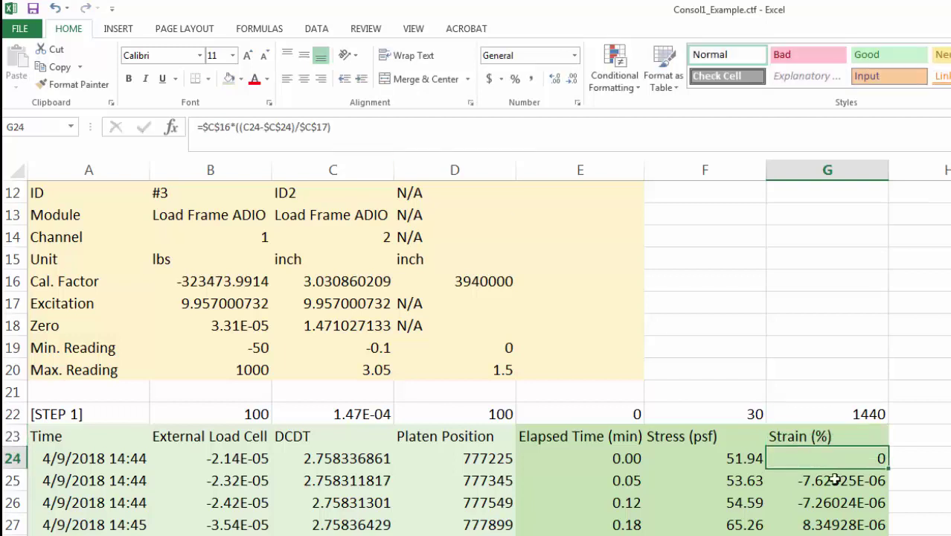
# - Multiply the formula in G24 by 100, giving =$C$16*((C24-$C$24)/$C$17)*100, and fill it down through G43
pyautogui.click(384, 134)
pyautogui.write('*100')
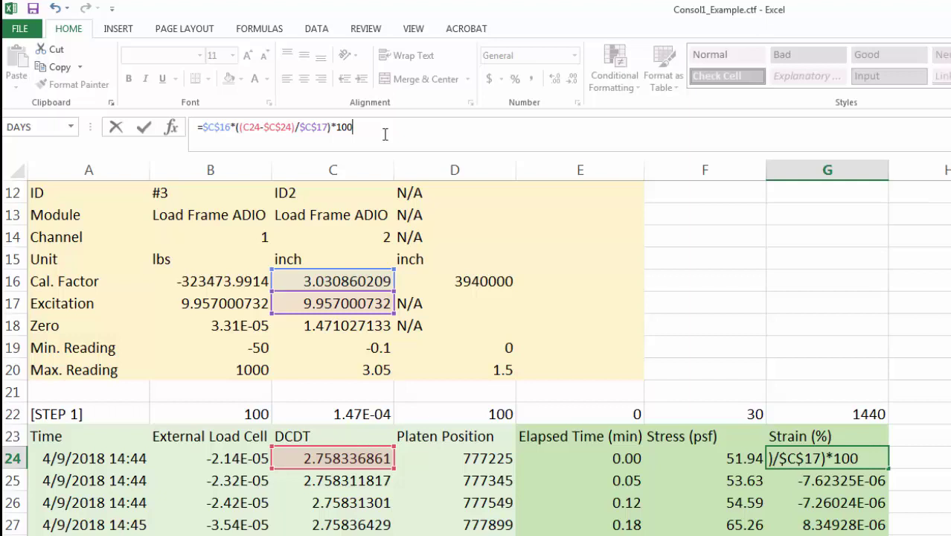
pyautogui.press('Return')
pyautogui.click(837, 459)
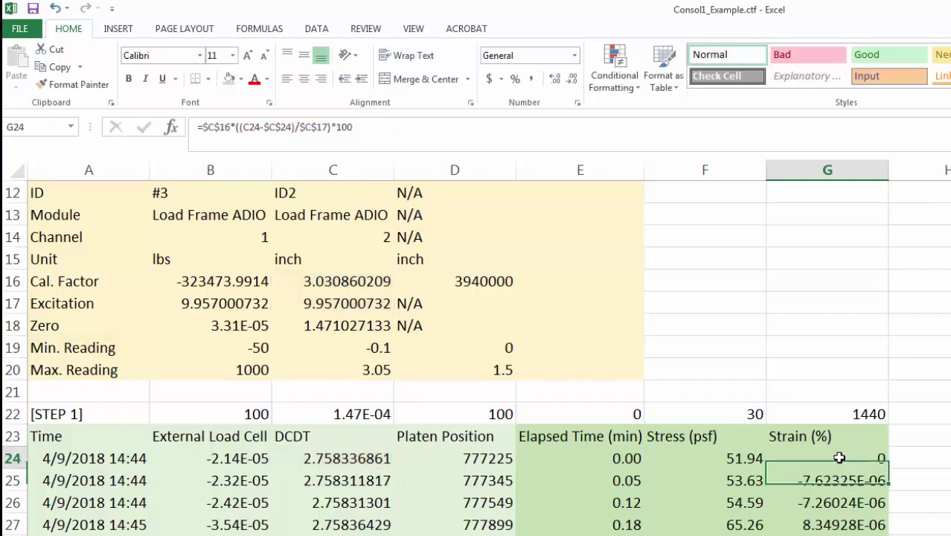
pyautogui.doubleClick(888, 468)
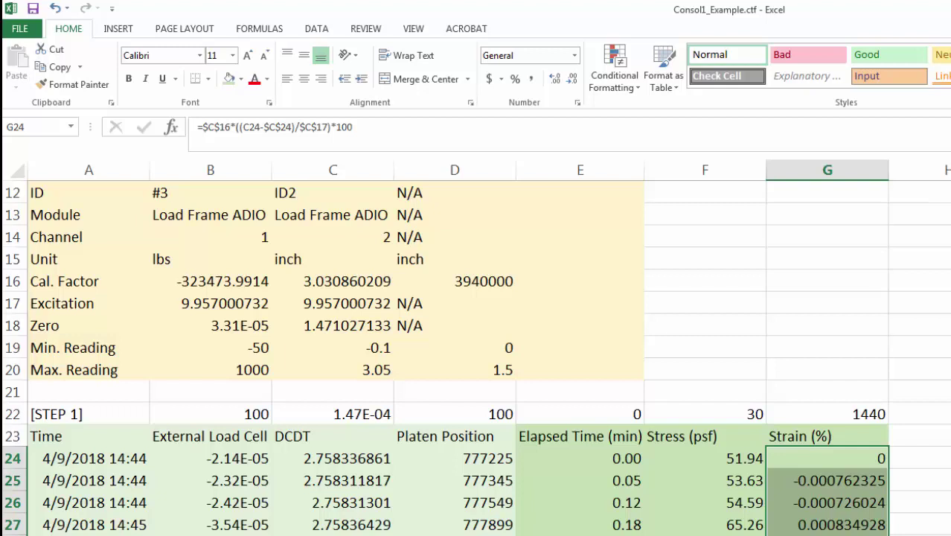
pyautogui.scroll(-2, 610, 434)
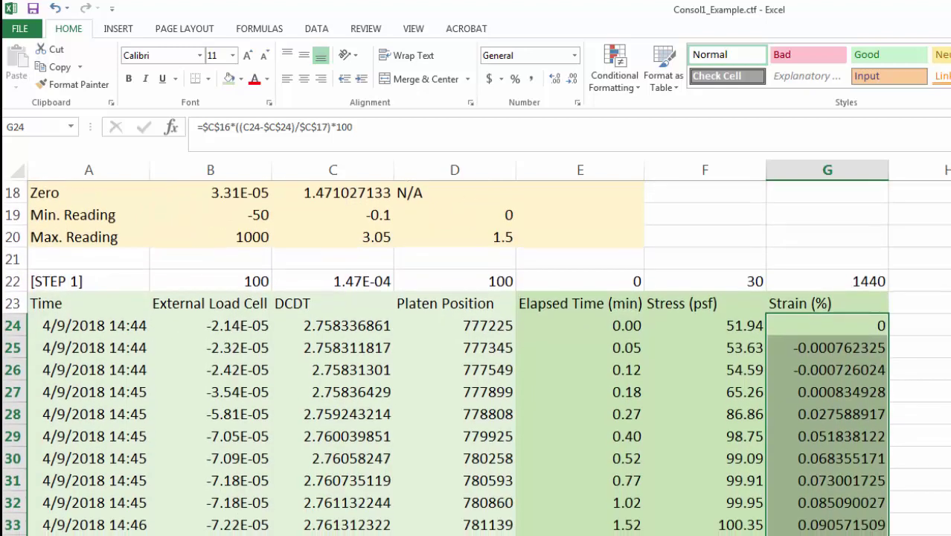
# - Reduce the strain values in G24:G43 to two decimal places
pyautogui.click(572, 80)
pyautogui.click(572, 81)
pyautogui.click(571, 80)
pyautogui.click(572, 81)
pyautogui.click(571, 80)
pyautogui.click(572, 80)
pyautogui.click(572, 80)
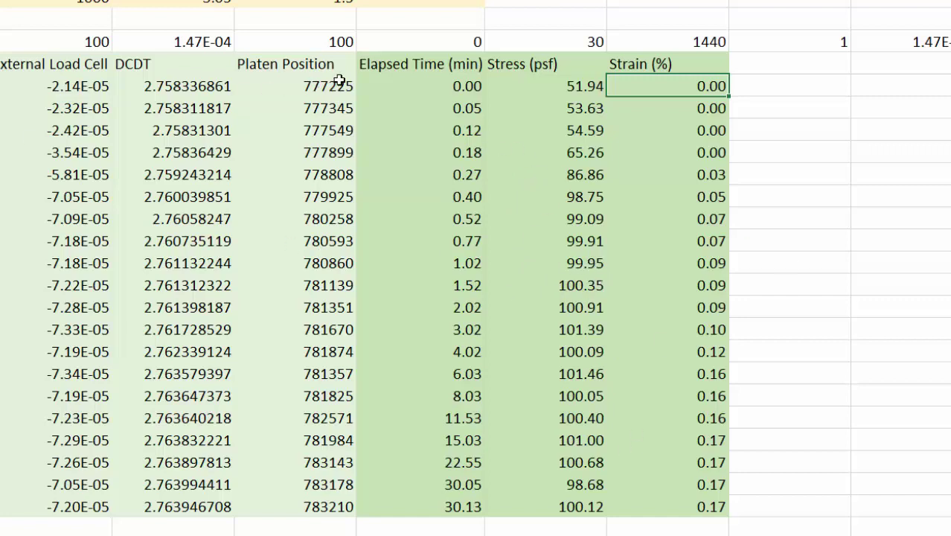
# - Copy the headings and first-row formulas in E23:G24 to the Step 2 block, starting at E46
pyautogui.moveTo(388, 61); pyautogui.dragTo(637, 86)
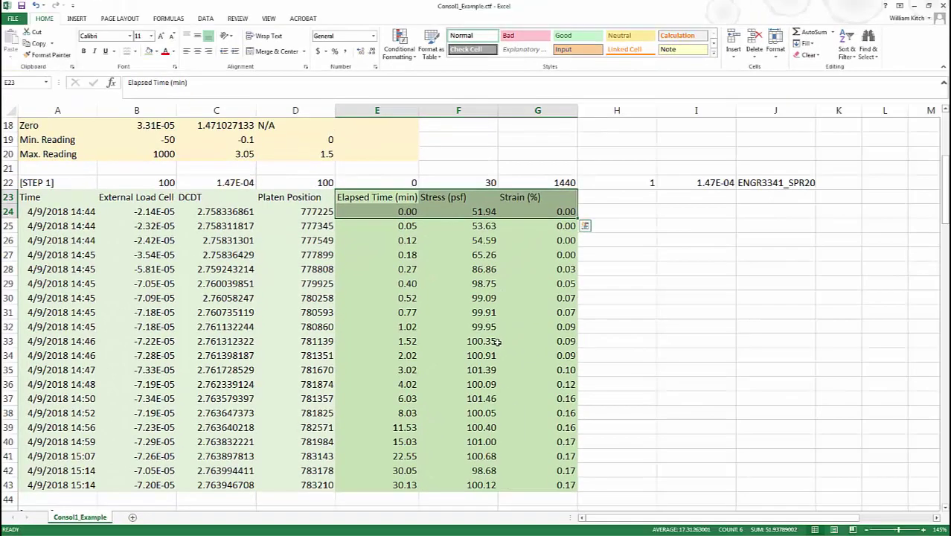
pyautogui.hotkey('ctrl', 'q')
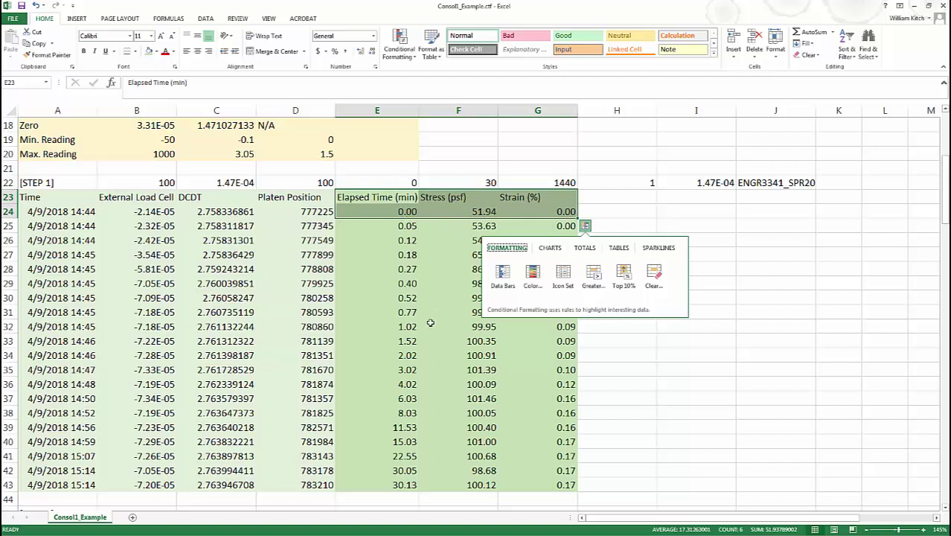
pyautogui.click(632, 360)
pyautogui.scroll(-4, 630, 359)
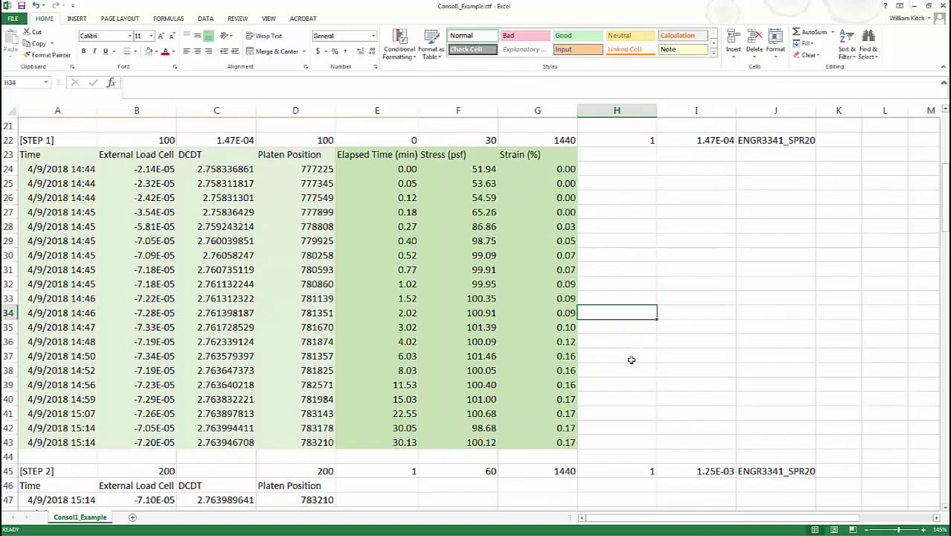
pyautogui.scroll(-1, 628, 360)
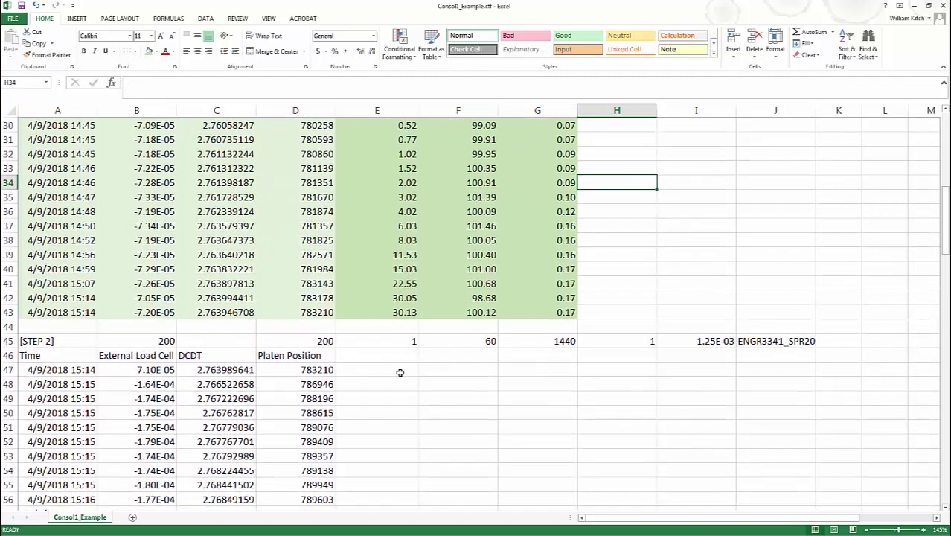
pyautogui.click(383, 358)
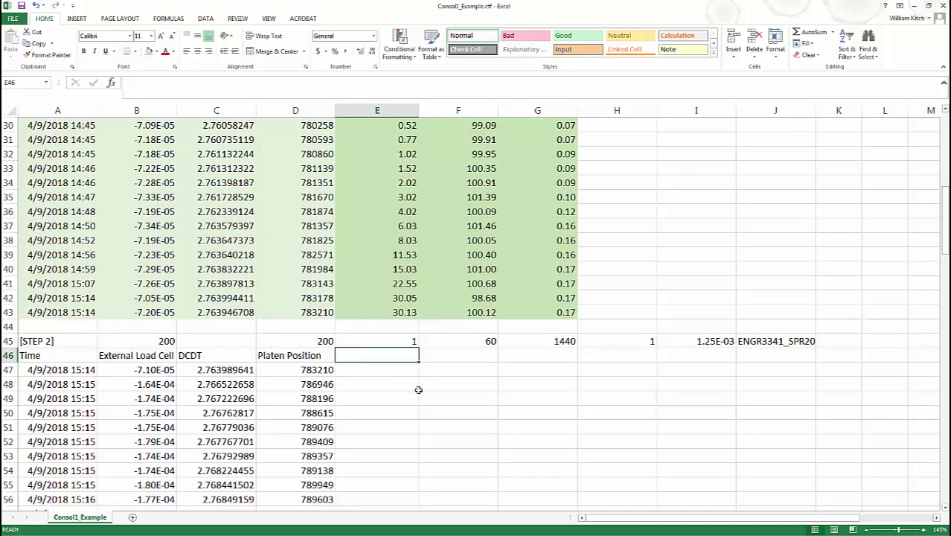
pyautogui.write('Elapsed Time (min)\tStress (psf)\tStrain (%) 30.15\t99.23\t0.17')
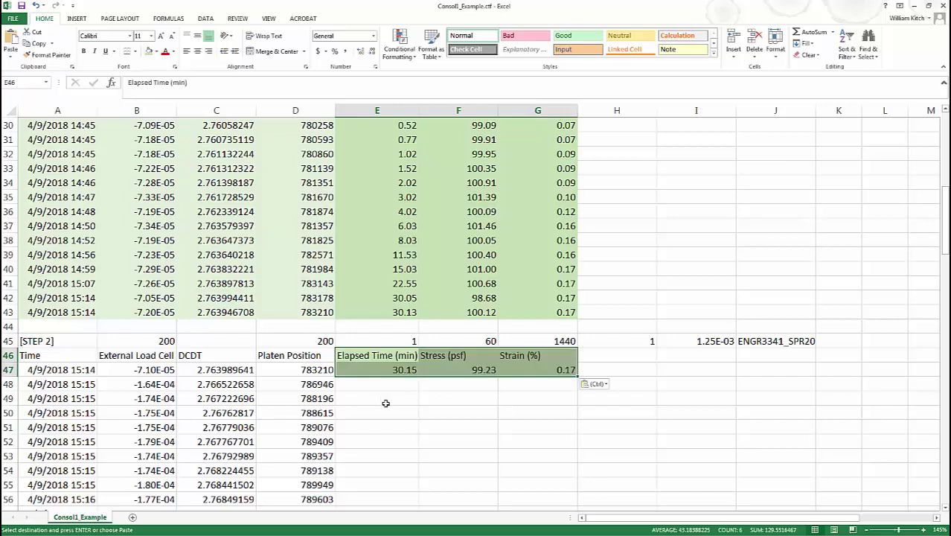
pyautogui.click(387, 398)
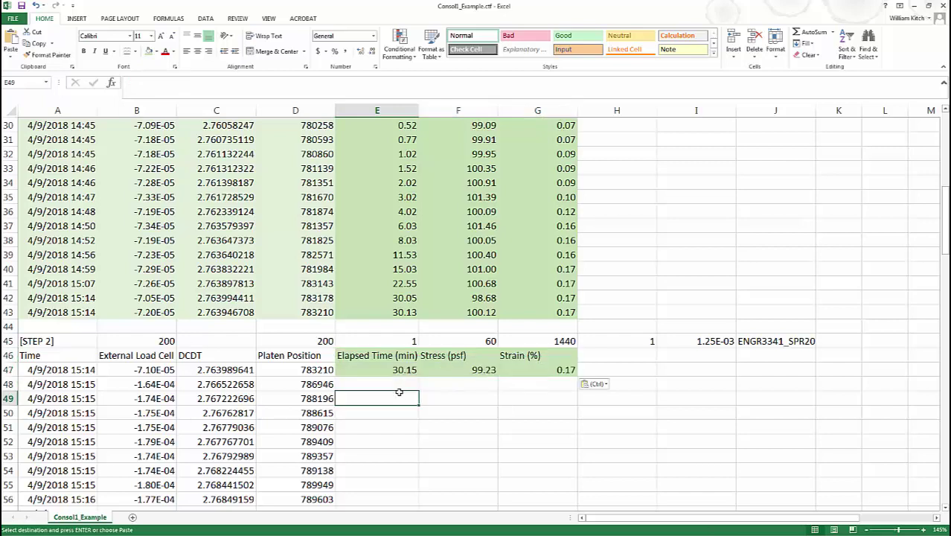
# - Re-reference the elapsed time formula in E47 to the Step 2 start time, so it reads =(A47-$A$47)*1440
pyautogui.scroll(-1, 387, 396)
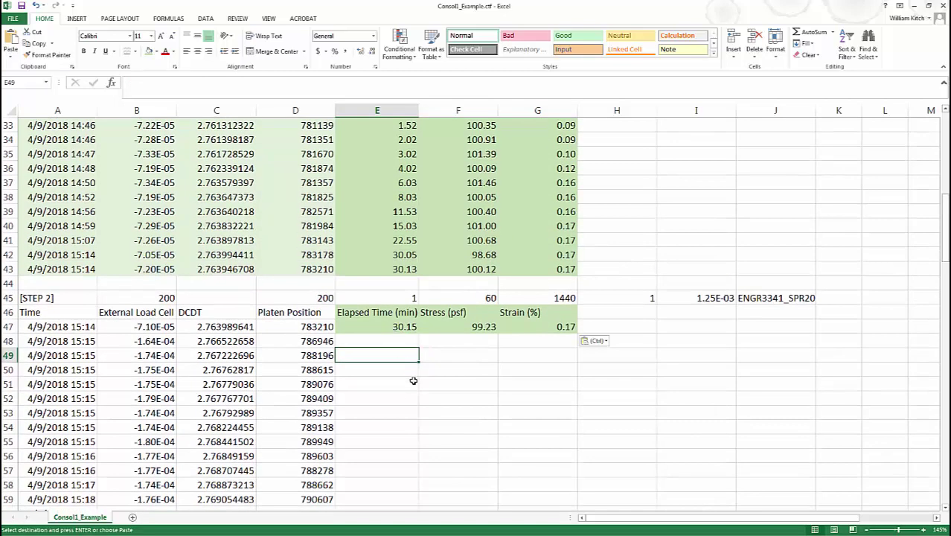
pyautogui.click(387, 326)
pyautogui.click(265, 87)
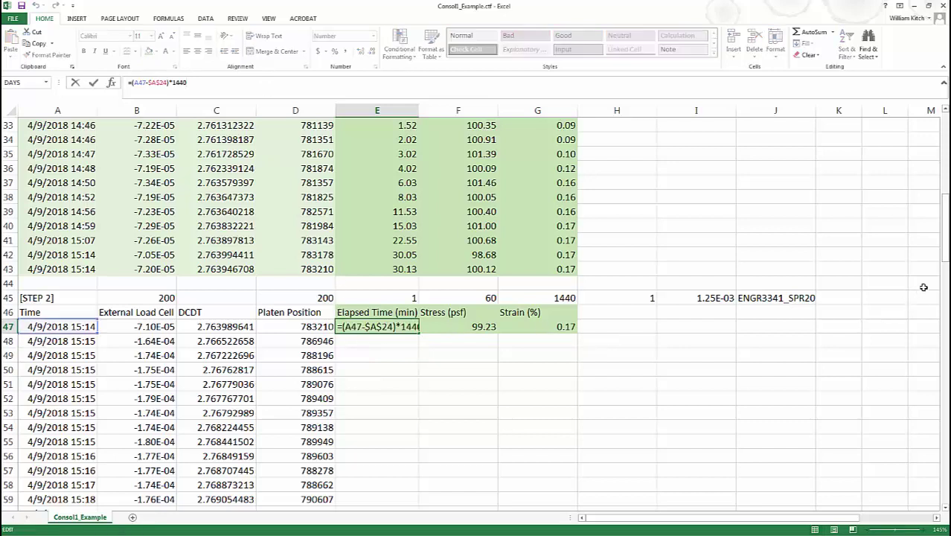
pyautogui.moveTo(943, 260); pyautogui.dragTo(946, 228)
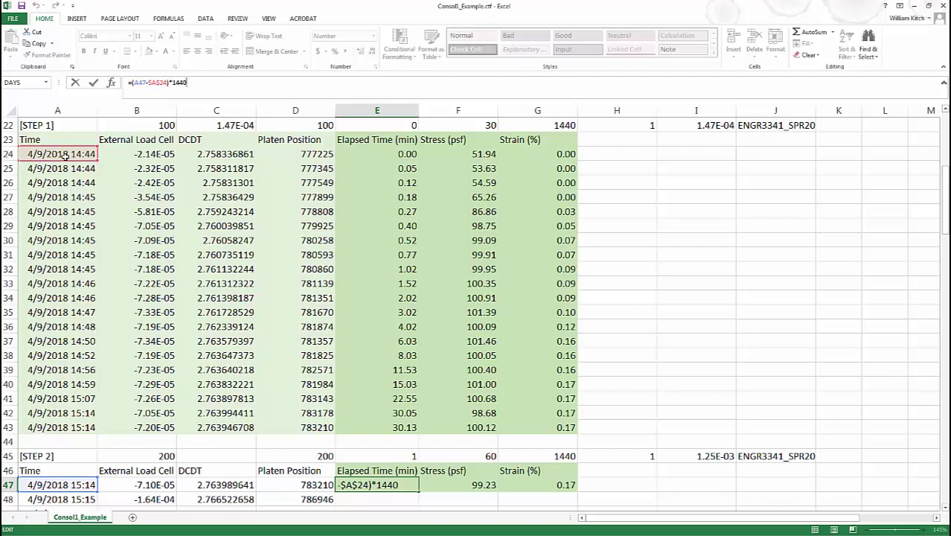
pyautogui.moveTo(68, 162); pyautogui.dragTo(53, 491)
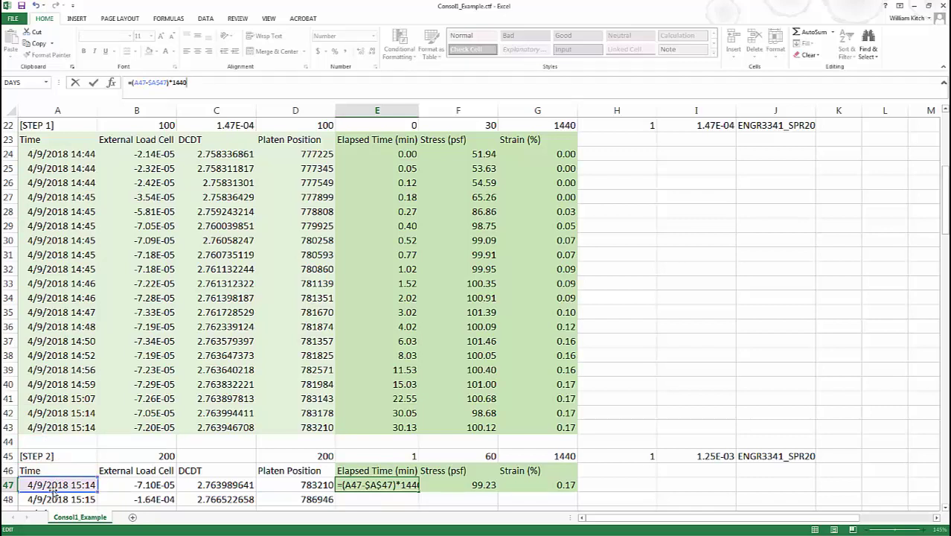
pyautogui.press('Return')
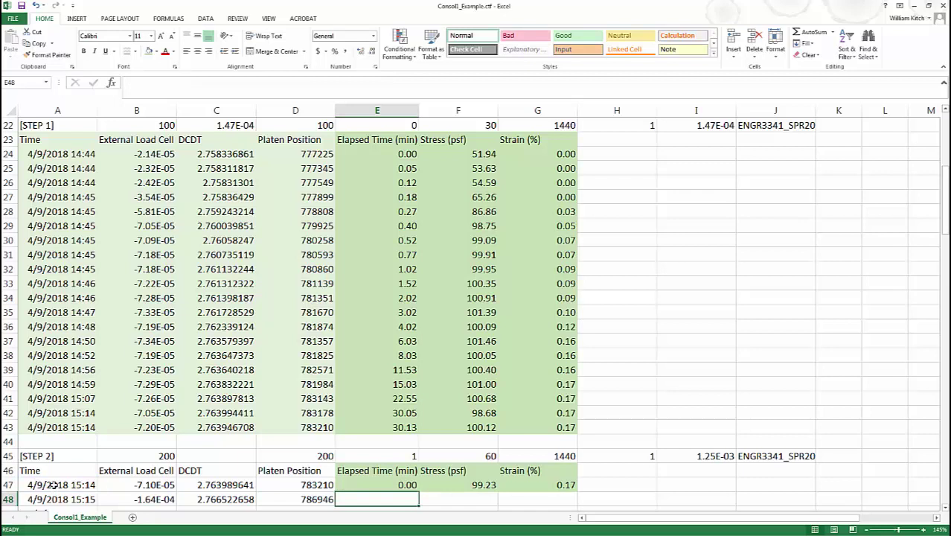
# - Check that the stress formula in F47 refers to B47 and the load cell's calibration factor, excitation and zero in B16:B18
pyautogui.click(53, 485)
pyautogui.scroll(-3, 54, 485)
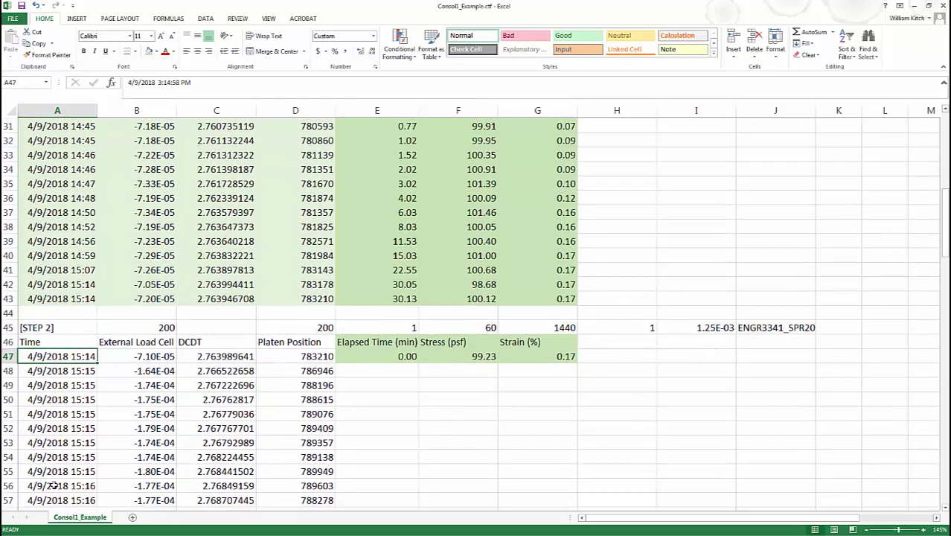
pyautogui.click(389, 356)
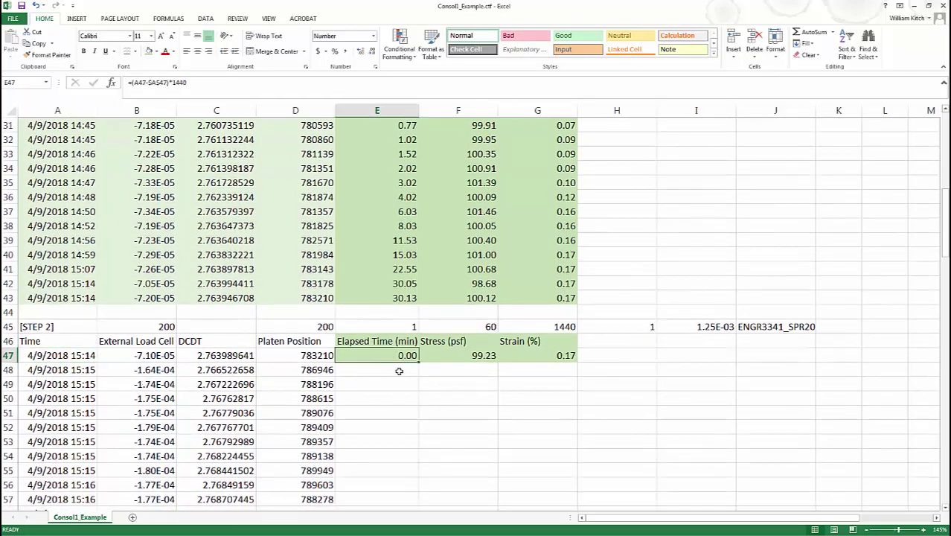
pyautogui.click(449, 355)
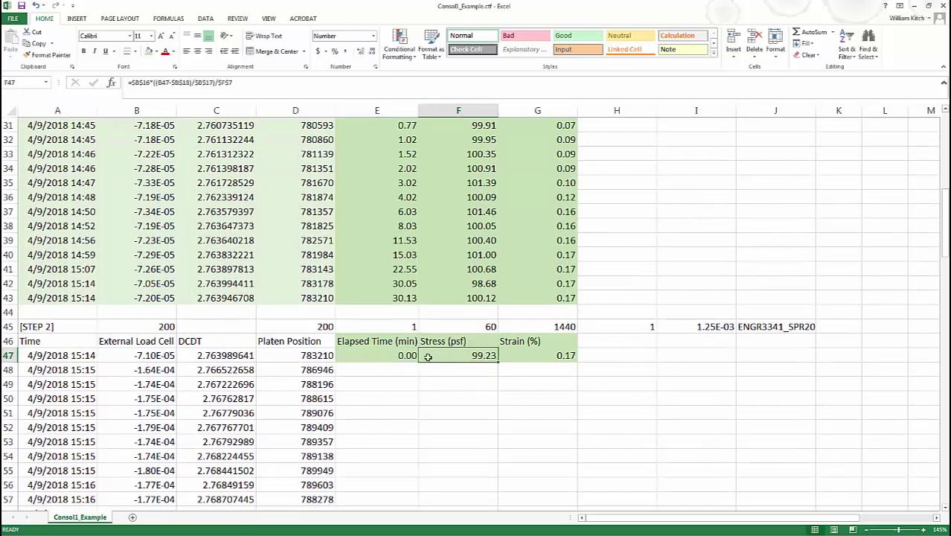
pyautogui.click(280, 86)
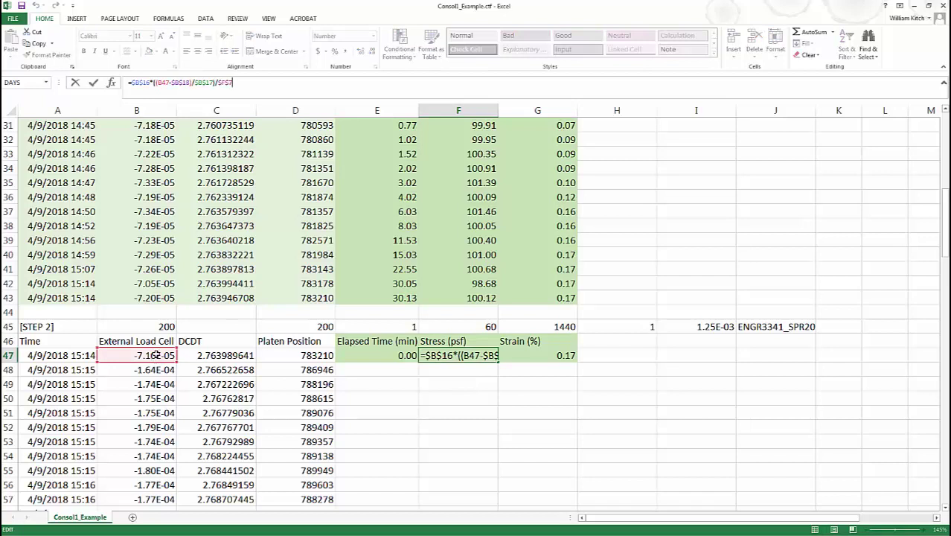
pyautogui.moveTo(945, 248); pyautogui.dragTo(930, 199)
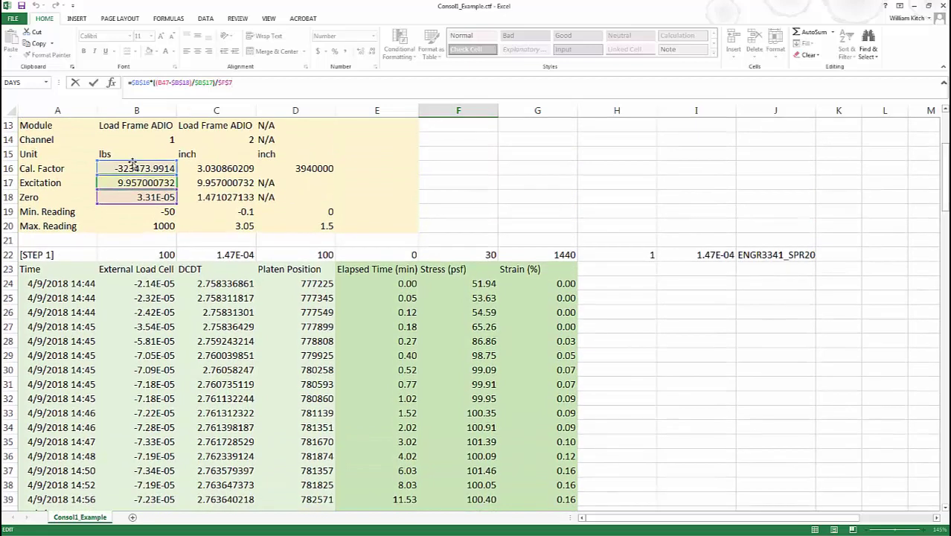
pyautogui.moveTo(945, 201); pyautogui.dragTo(945, 265)
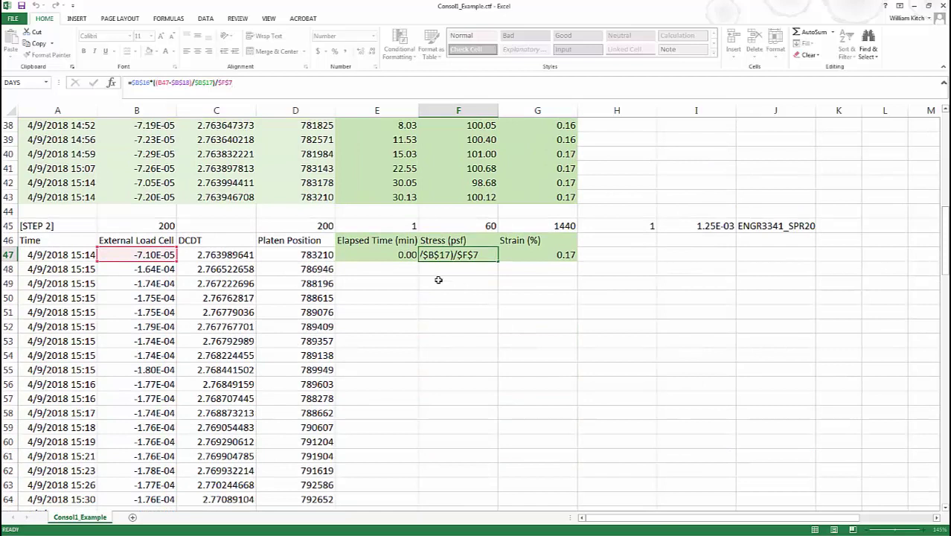
pyautogui.hotkey('ctrl', 'Return')
# - Check that the strain formula in G47 refers to C47, the initial Step 1 DCDT reading in C24 and the factors in C16:C17
pyautogui.click(530, 256)
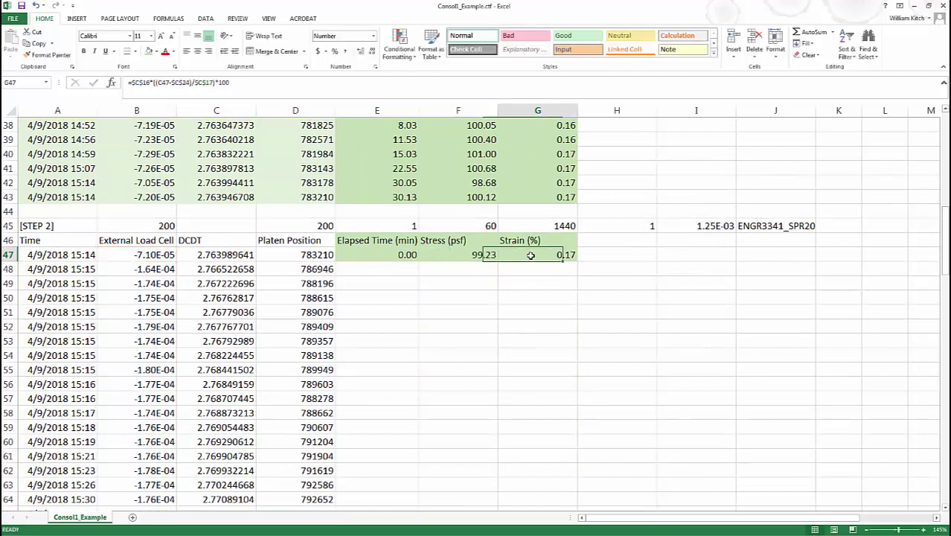
pyautogui.click(260, 84)
pyautogui.moveTo(947, 270); pyautogui.dragTo(947, 206)
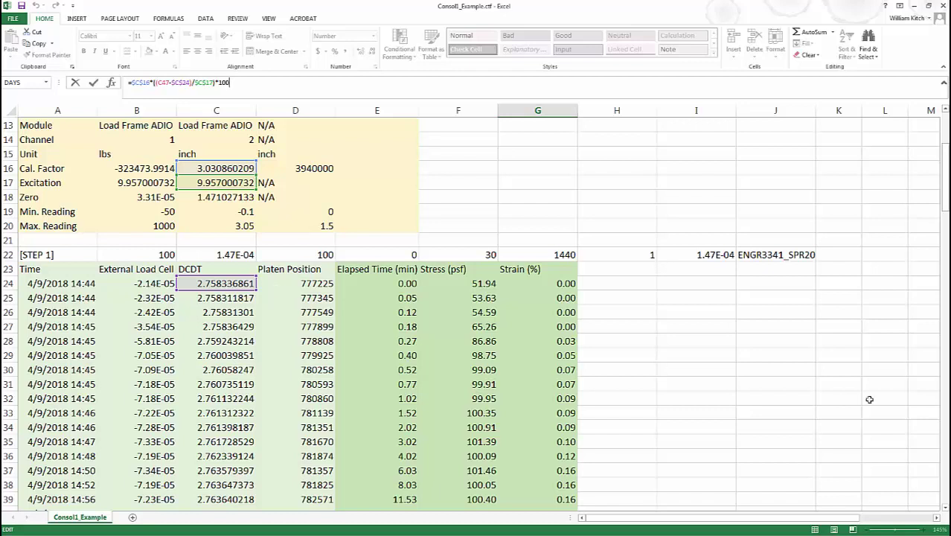
pyautogui.scroll(-8, 881, 287)
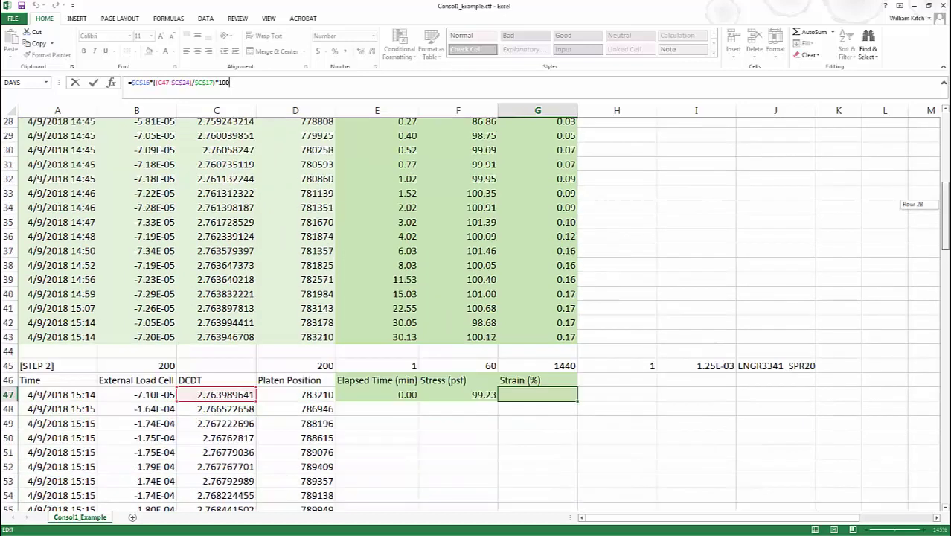
pyautogui.press('Return')
# - Fill the elapsed time, stress and strain formulas in E47:G47 down to the end of the Step 2 readings
pyautogui.moveTo(382, 256); pyautogui.dragTo(579, 262)
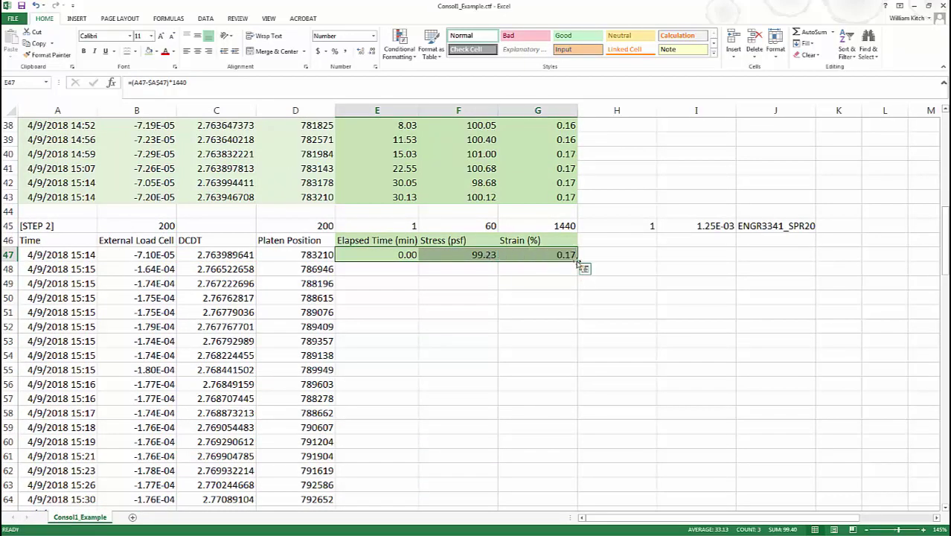
pyautogui.doubleClick(578, 262)
pyautogui.scroll(-3, 565, 412)
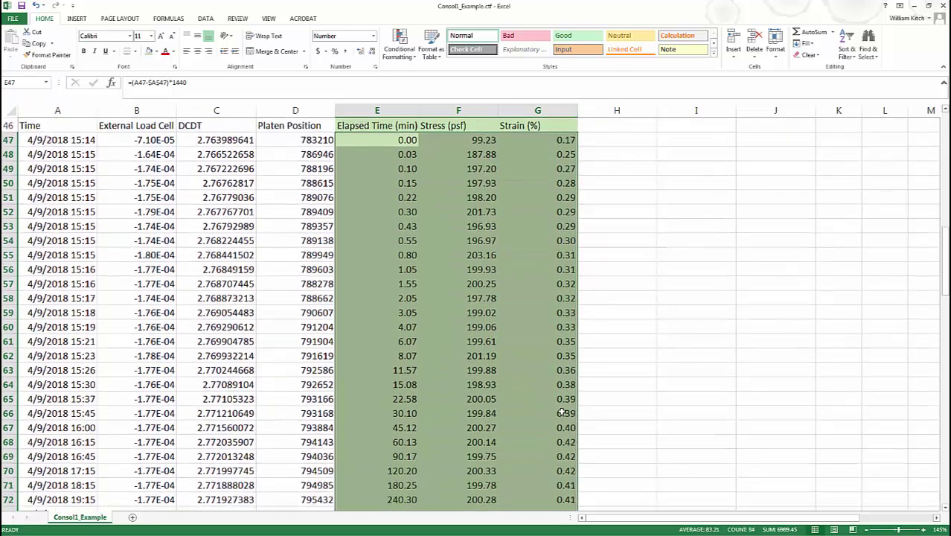
pyautogui.scroll(2, 462, 296)
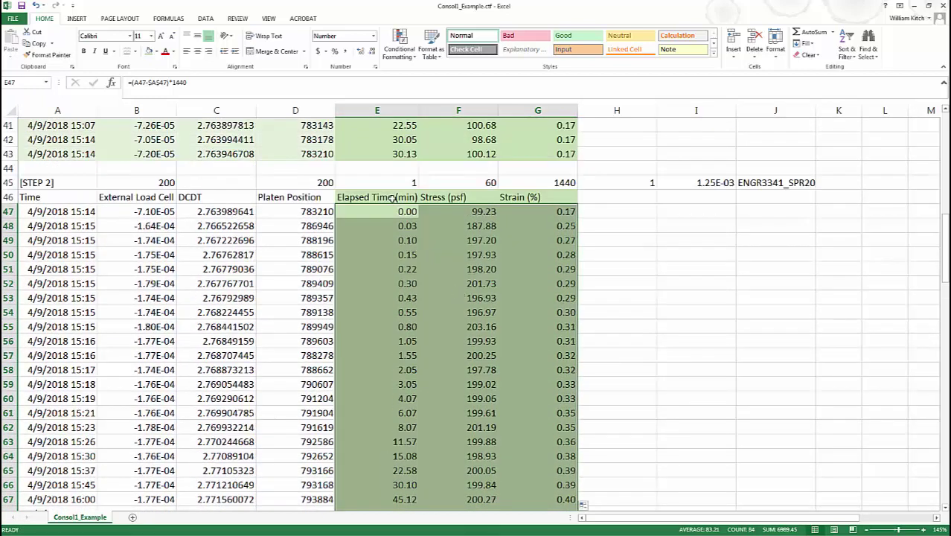
pyautogui.click(393, 199)
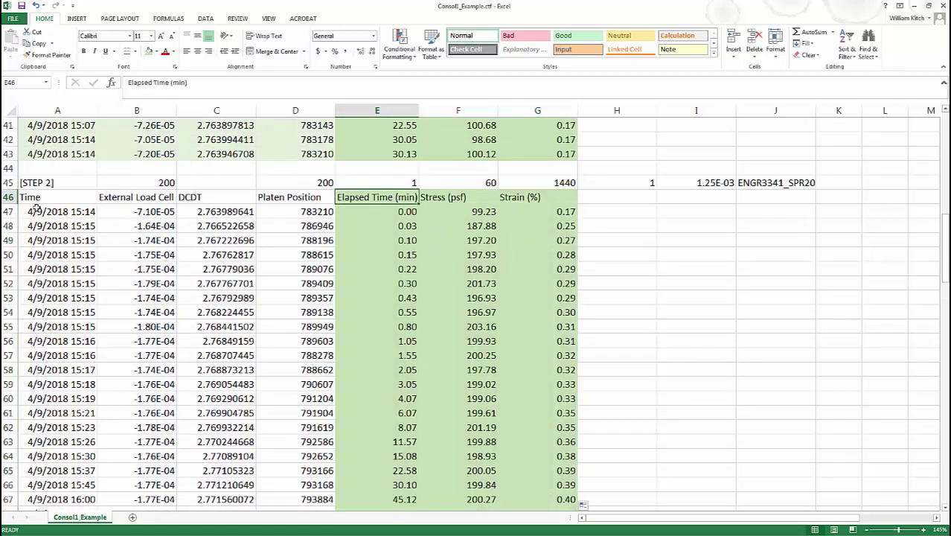
# - Review the elapsed time, stress and strain columns of the Step 2 and Step 1 readings
pyautogui.click(451, 198)
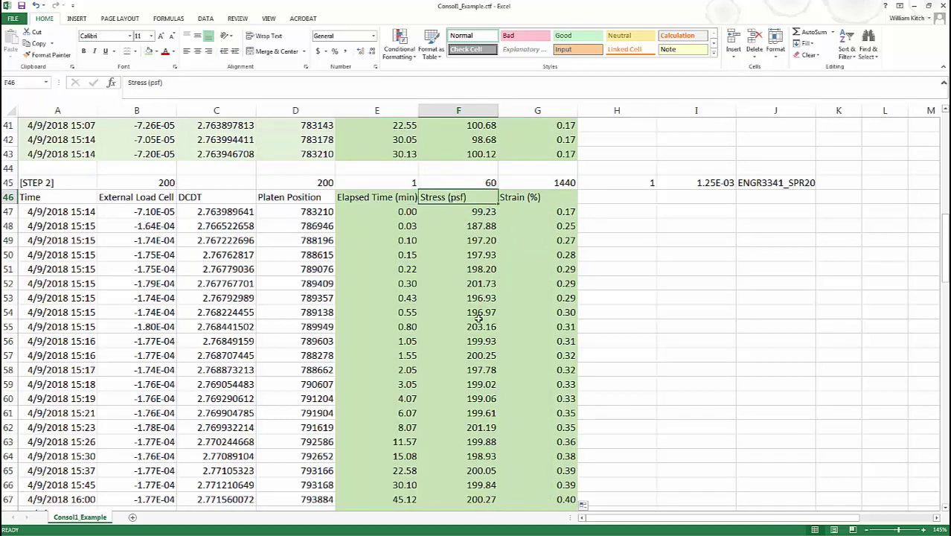
pyautogui.click(526, 201)
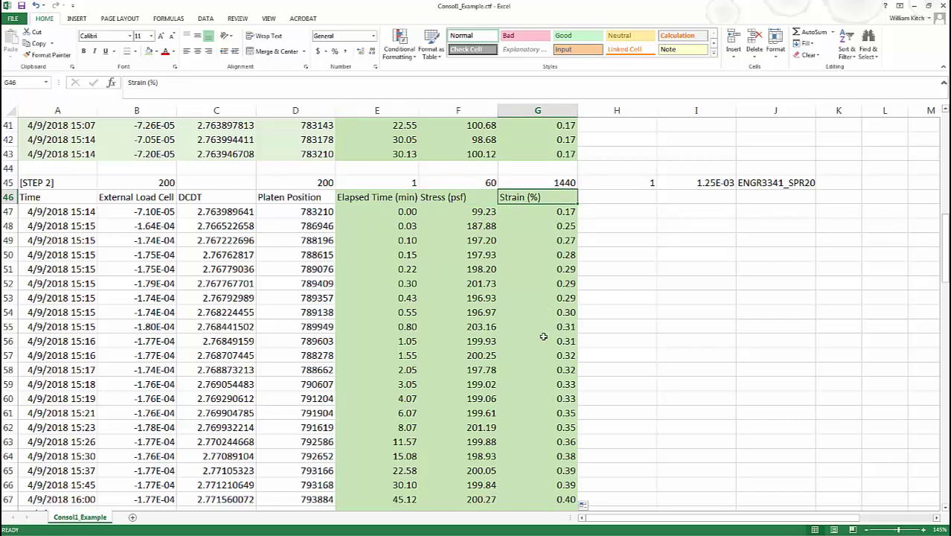
pyautogui.scroll(-8, 525, 345)
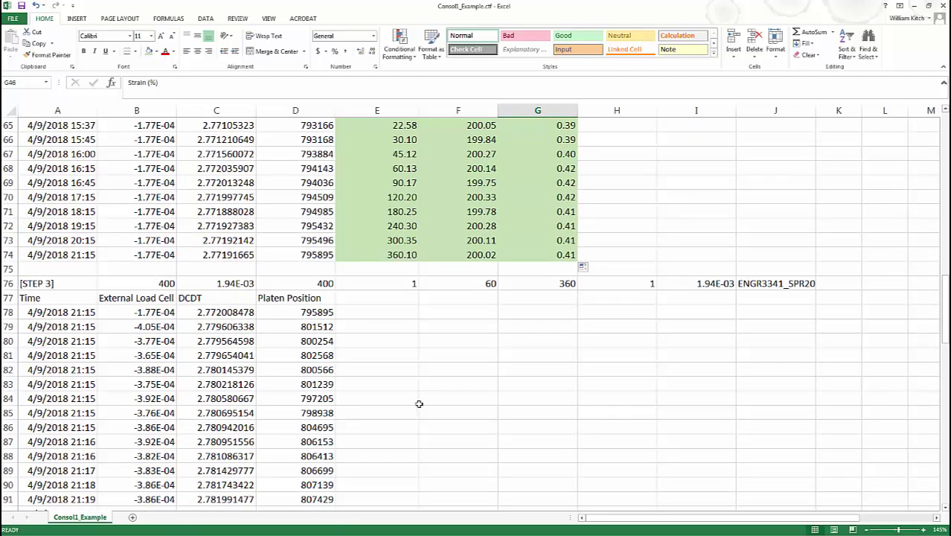
pyautogui.scroll(8, 421, 406)
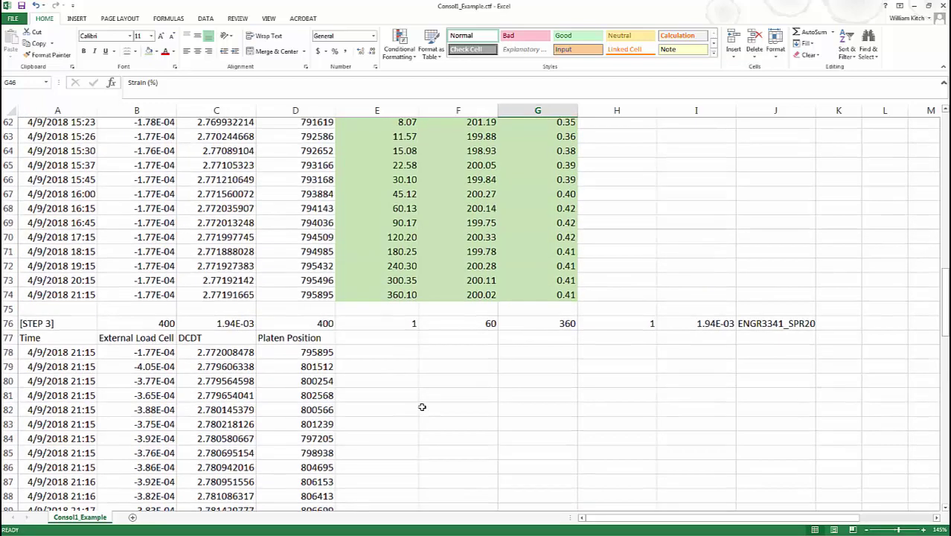
pyautogui.scroll(7, 421, 408)
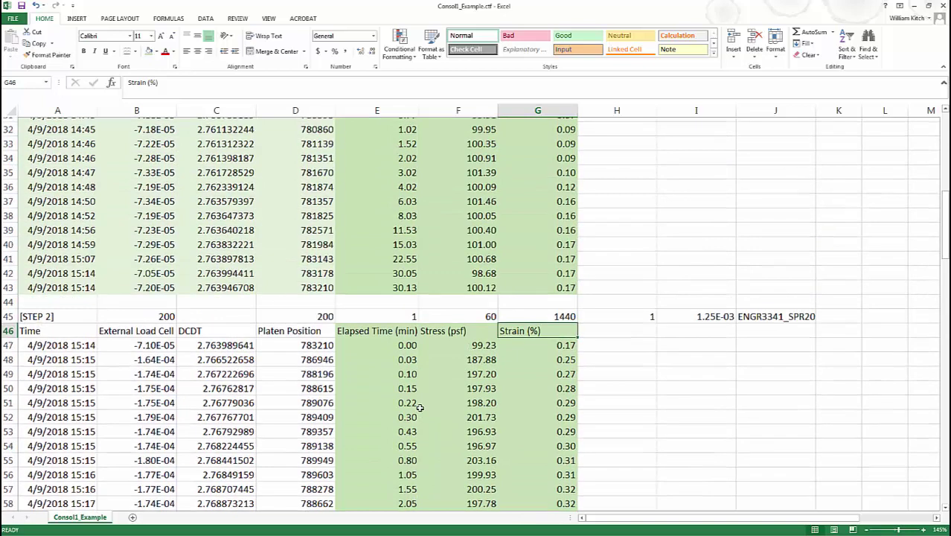
pyautogui.click(379, 170)
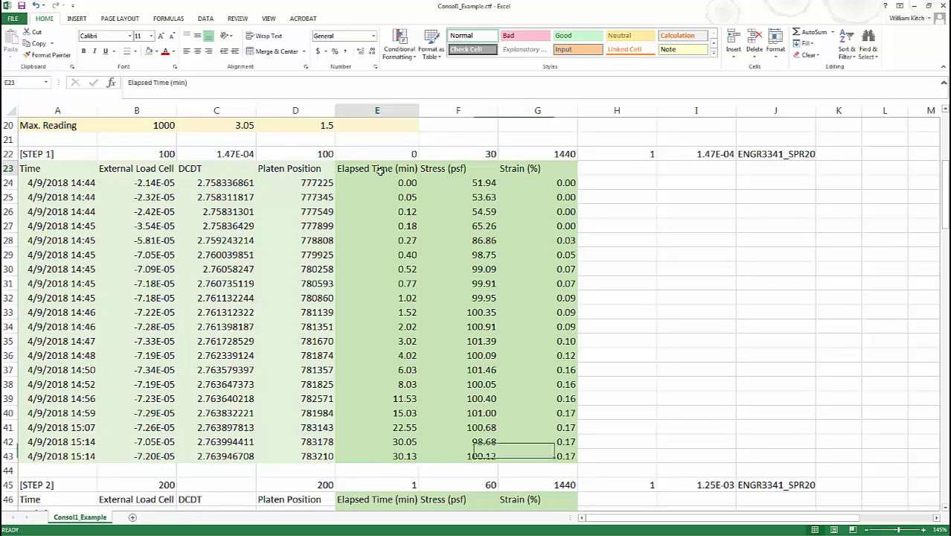
pyautogui.click(428, 168)
pyautogui.click(525, 169)
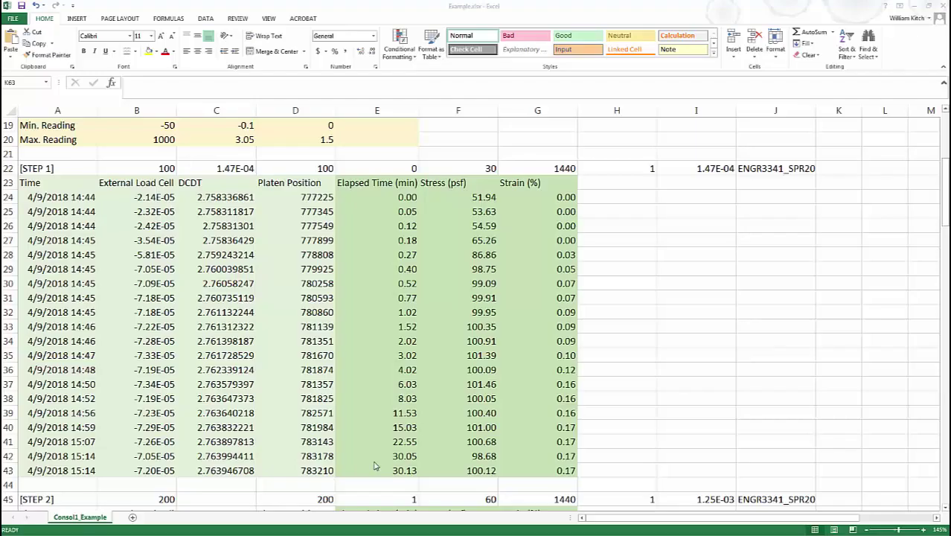
# - Insert a scatter chart with straight lines and markers from the Step 1 strain values in G24:G43 and place it beside the data
pyautogui.moveTo(551, 196); pyautogui.dragTo(551, 472)
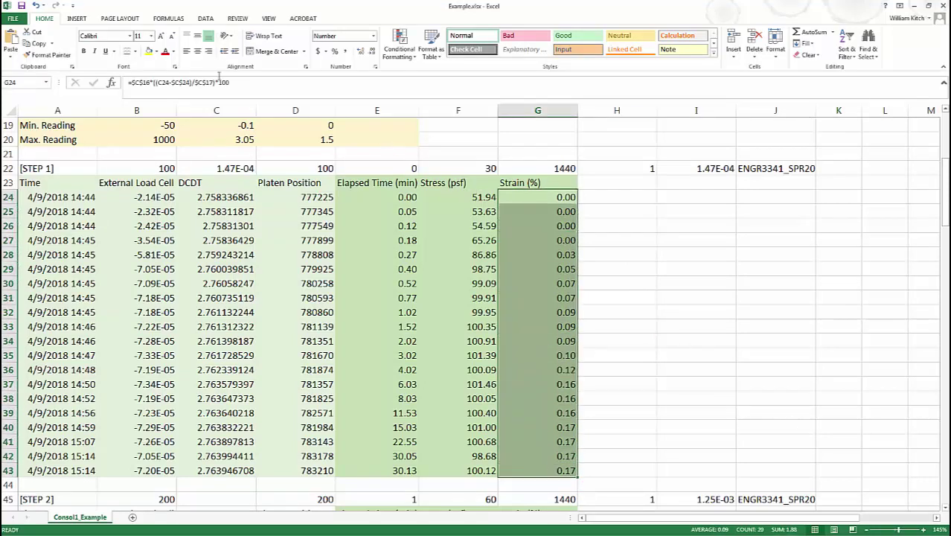
pyautogui.click(76, 18)
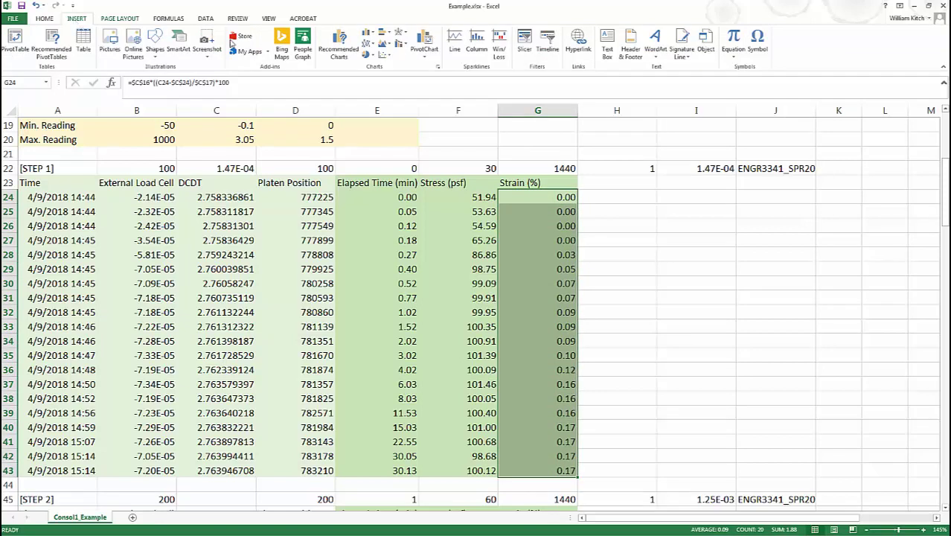
pyautogui.click(386, 55)
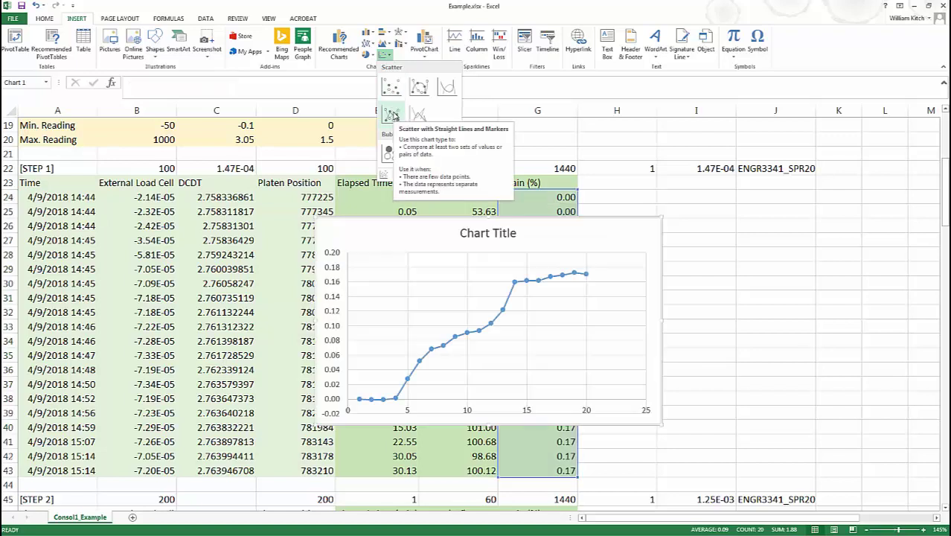
pyautogui.click(393, 115)
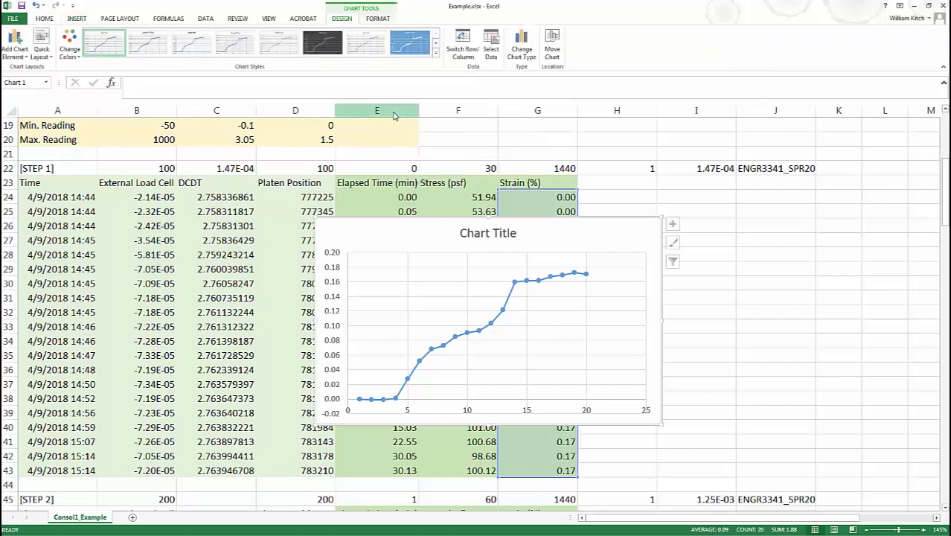
pyautogui.moveTo(477, 254); pyautogui.dragTo(671, 234)
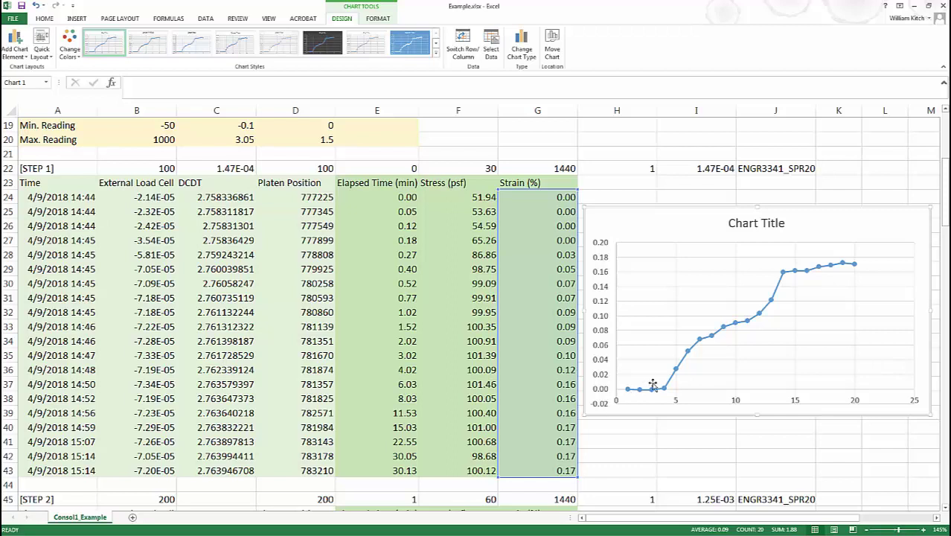
# - Edit the chart's data series to take its name from the Step 1 heading in A22:B22
pyautogui.rightClick(611, 229)
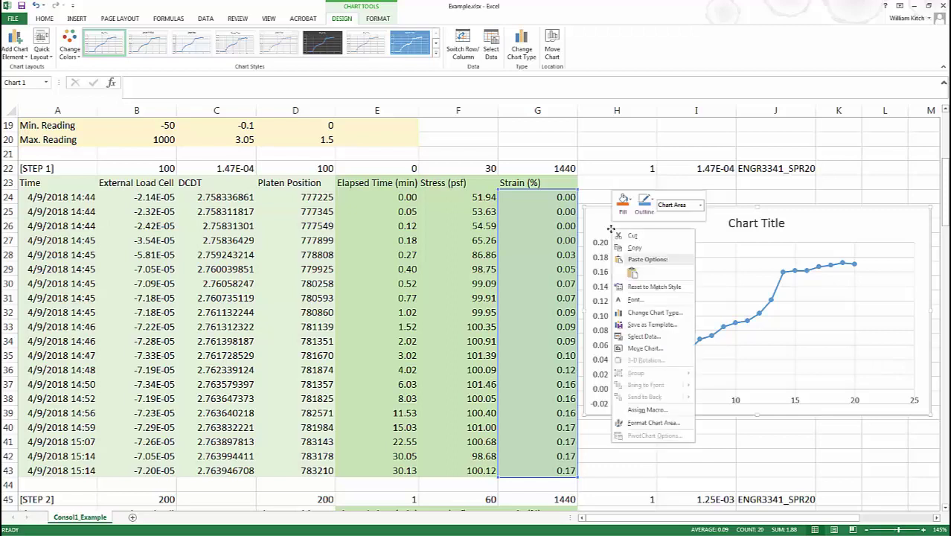
pyautogui.click(643, 336)
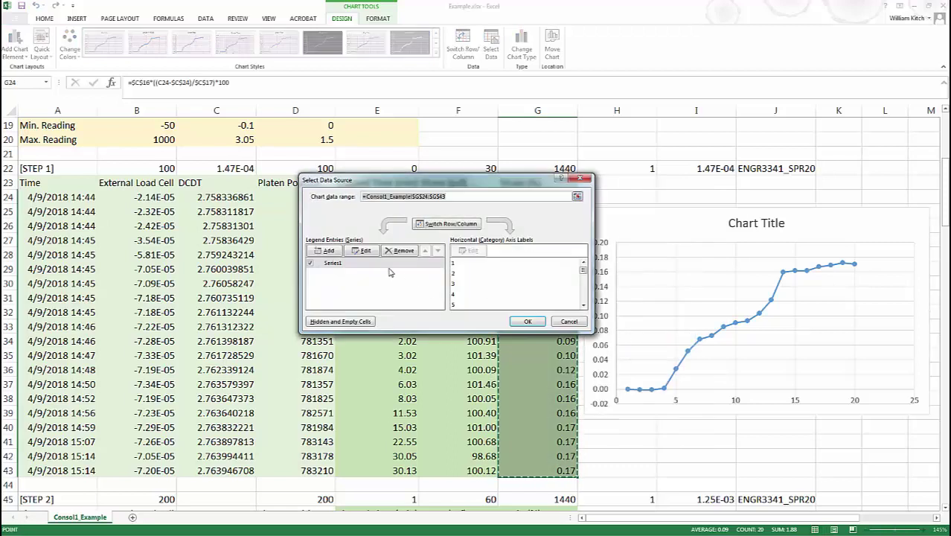
pyautogui.click(364, 252)
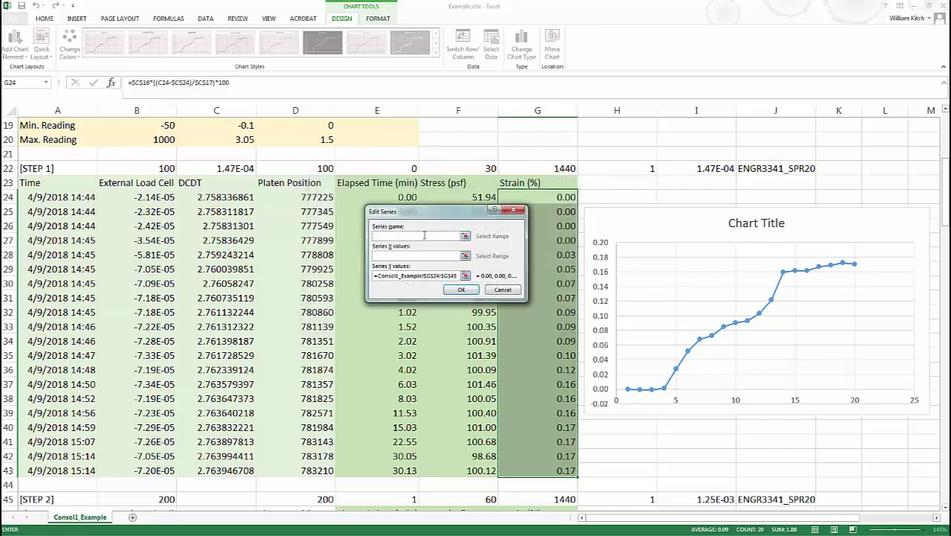
pyautogui.click(465, 236)
pyautogui.moveTo(52, 169); pyautogui.dragTo(124, 174)
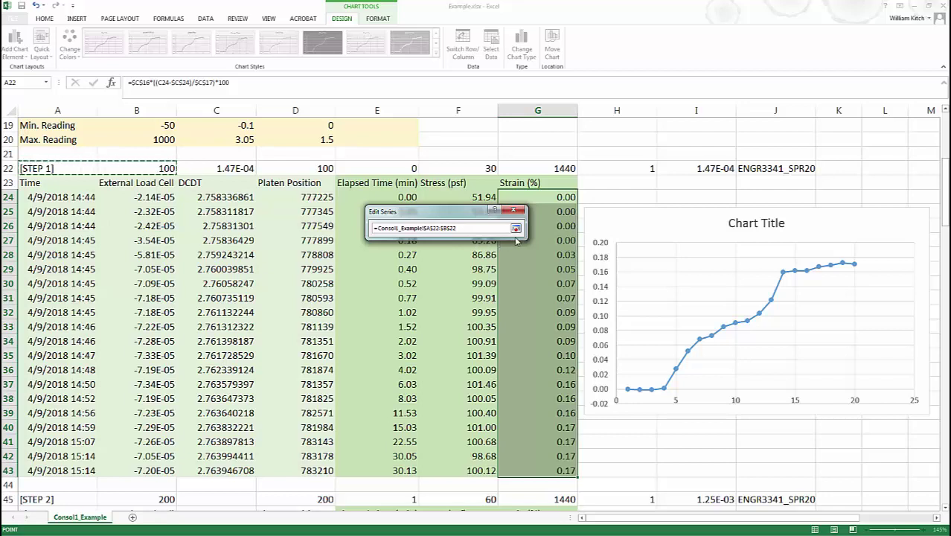
pyautogui.click(516, 231)
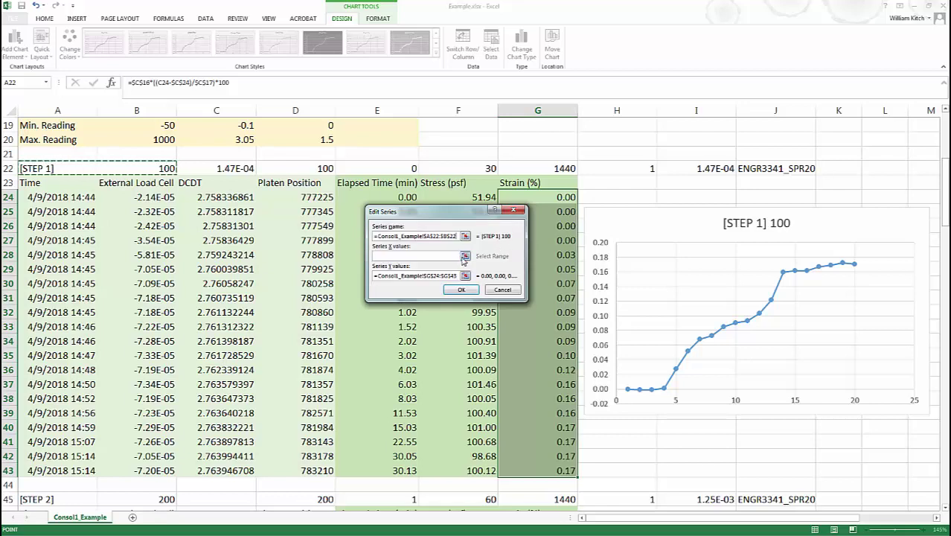
# - Set the series X values to the Step 1 elapsed times in E24:E43 and apply the data source changes
pyautogui.click(464, 256)
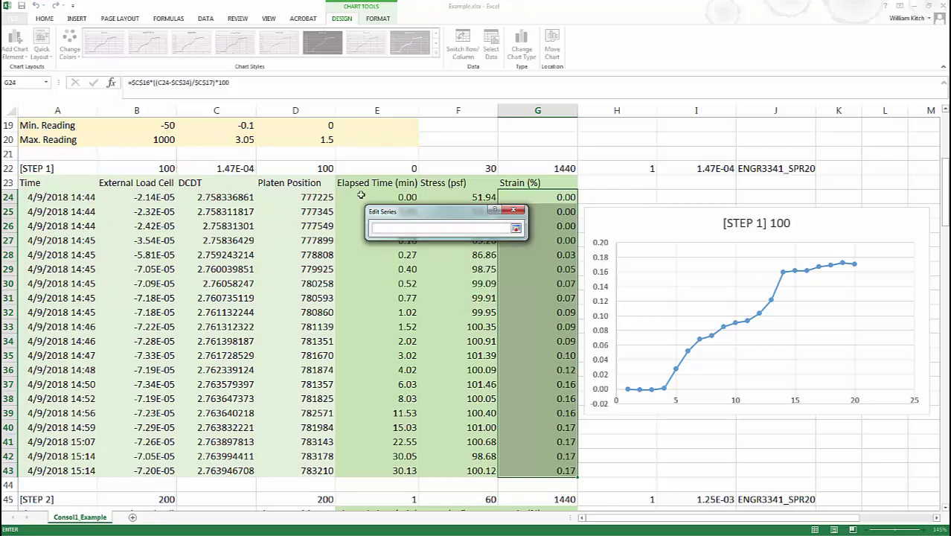
pyautogui.moveTo(361, 195); pyautogui.dragTo(362, 471)
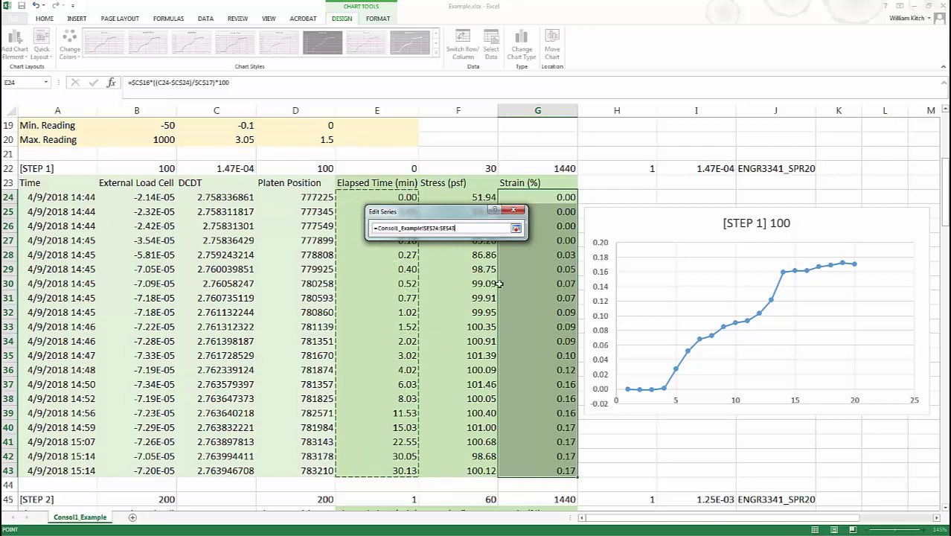
pyautogui.click(516, 230)
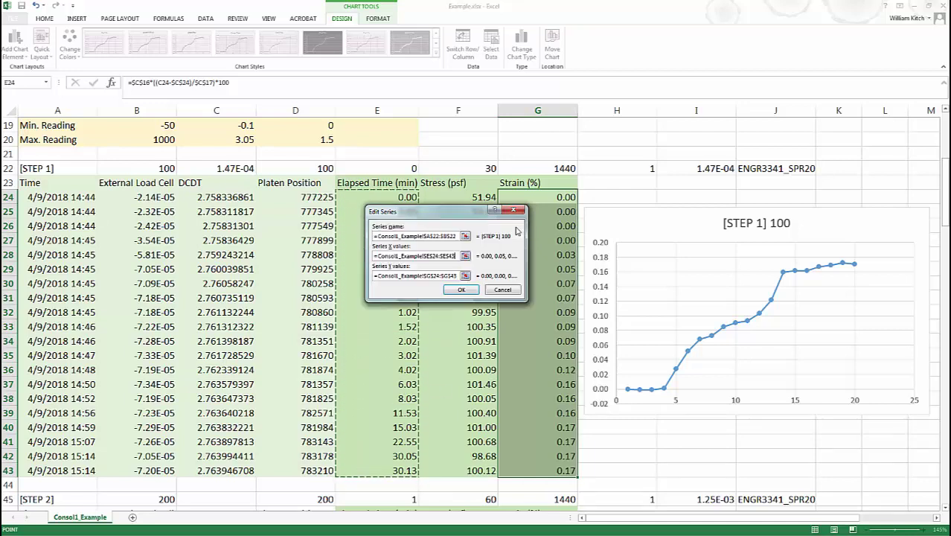
pyautogui.click(462, 291)
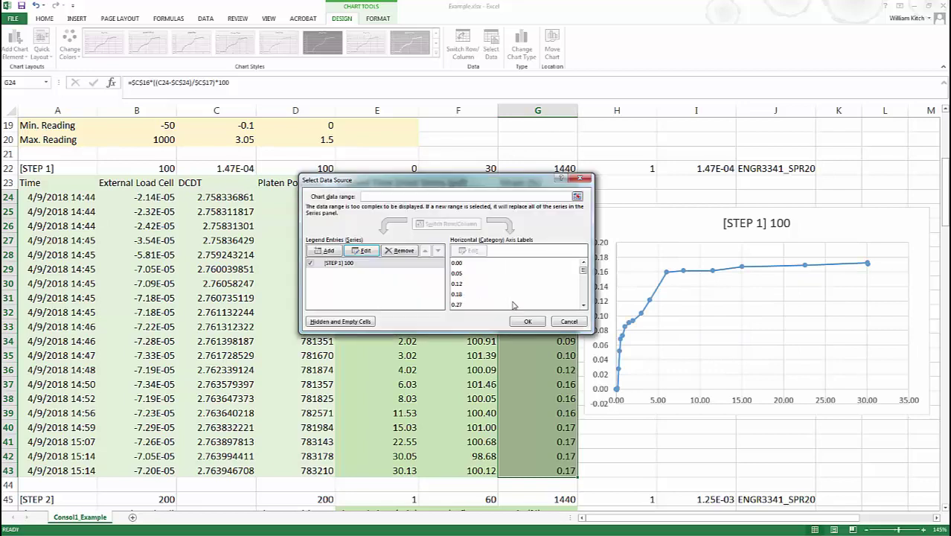
pyautogui.click(526, 320)
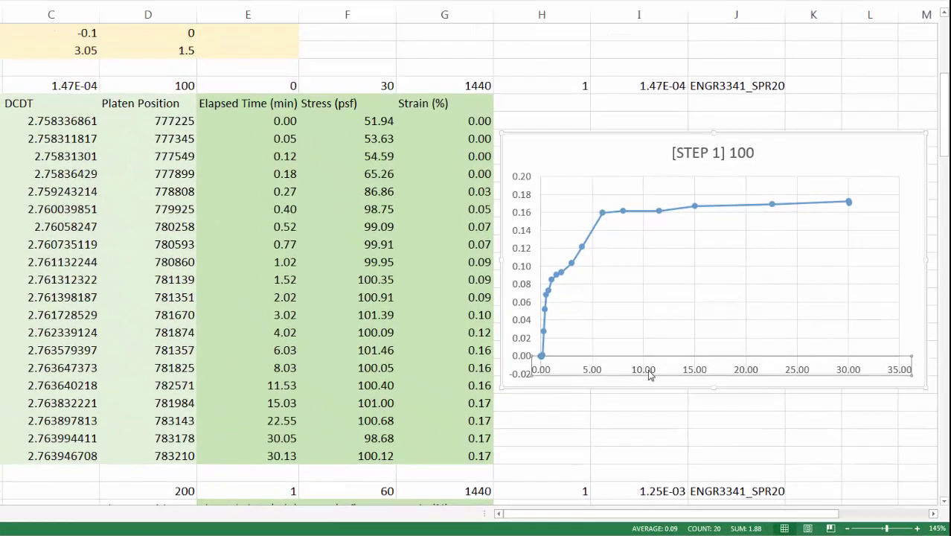
# - Switch the chart's horizontal elapsed time axis to a logarithmic scale with base 10
pyautogui.rightClick(649, 375)
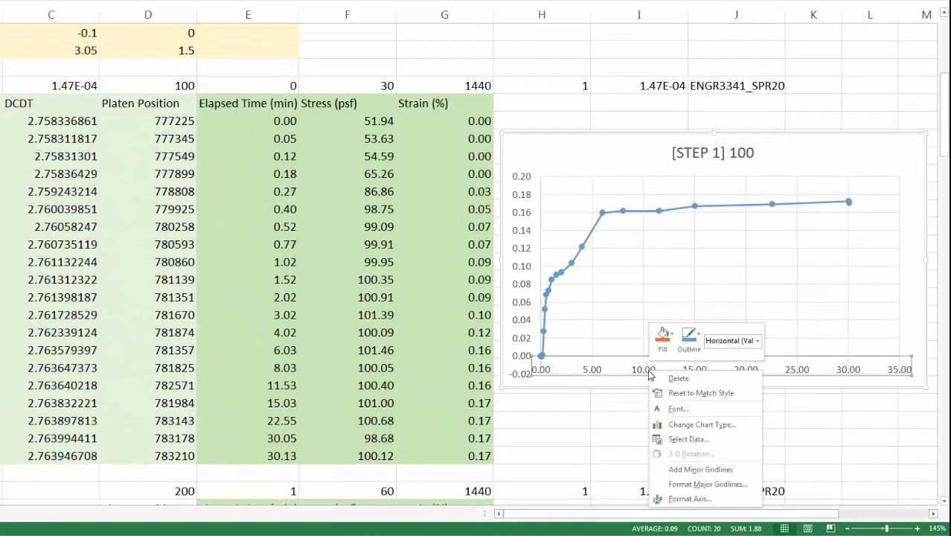
pyautogui.click(683, 500)
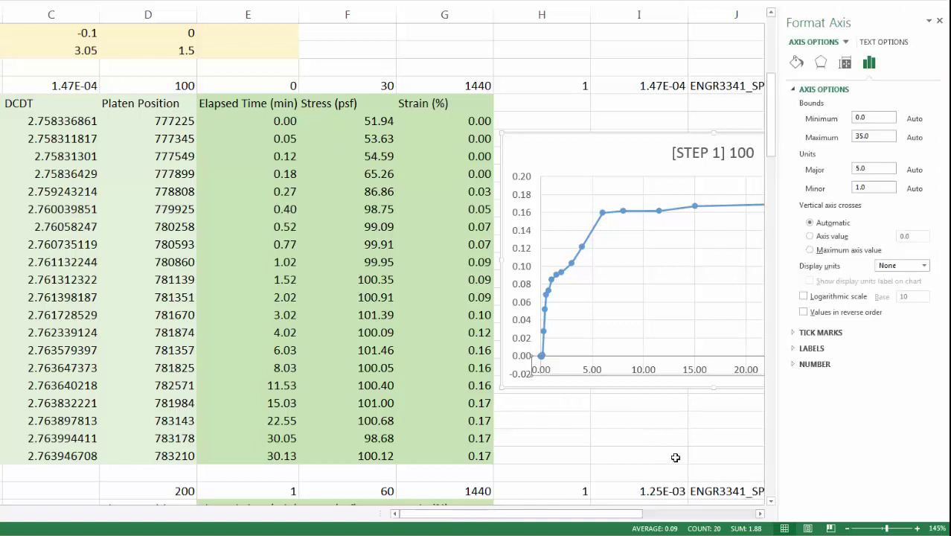
pyautogui.moveTo(491, 517); pyautogui.dragTo(530, 517)
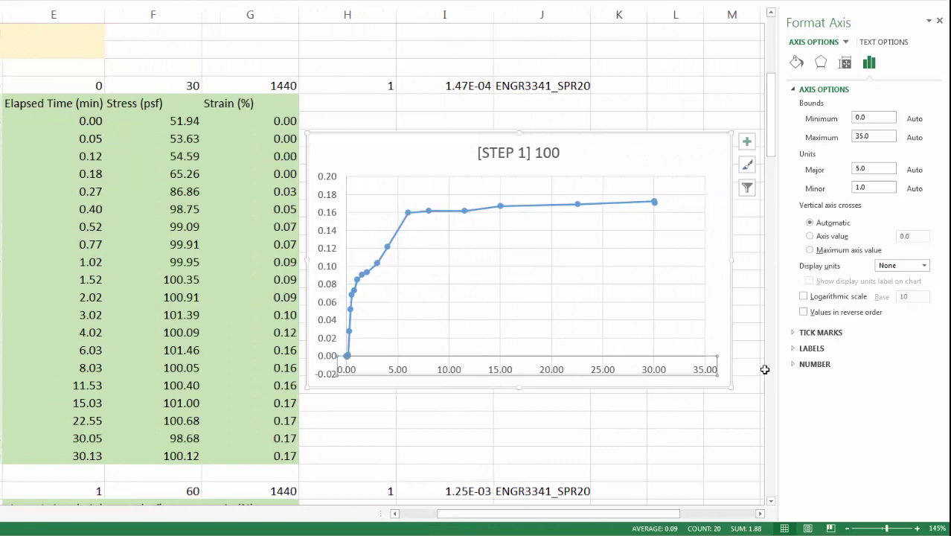
pyautogui.click(804, 296)
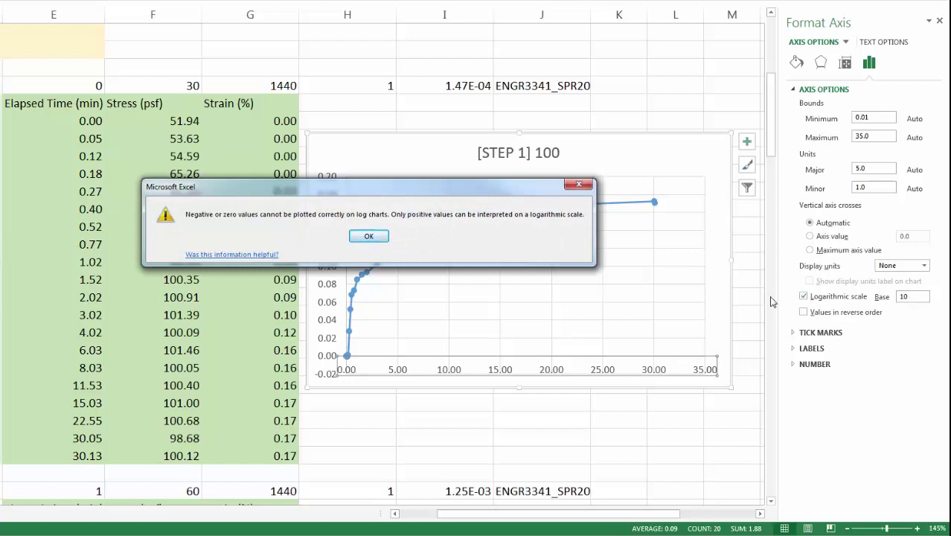
pyautogui.click(369, 236)
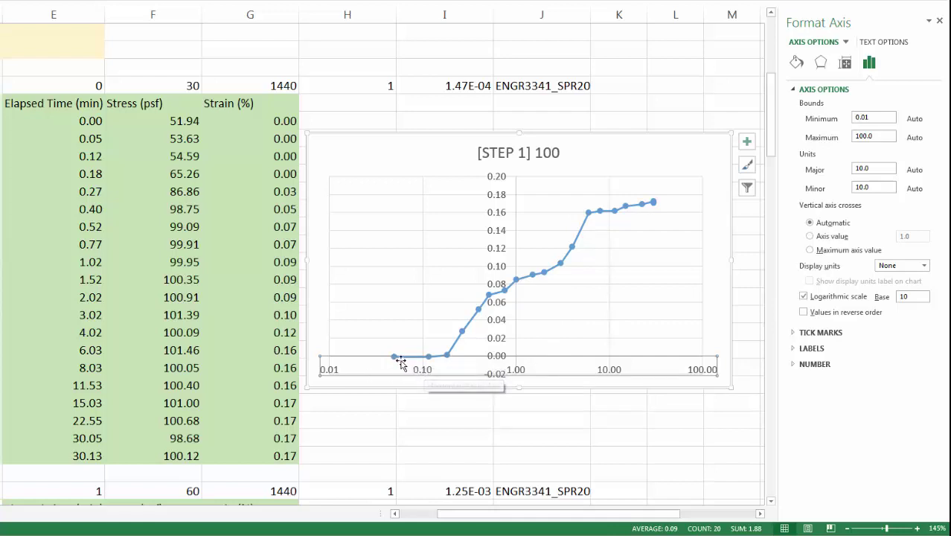
# - Set the horizontal axis minimum to 0.1 and make the vertical axis cross it at the value 0.1
pyautogui.click(882, 118)
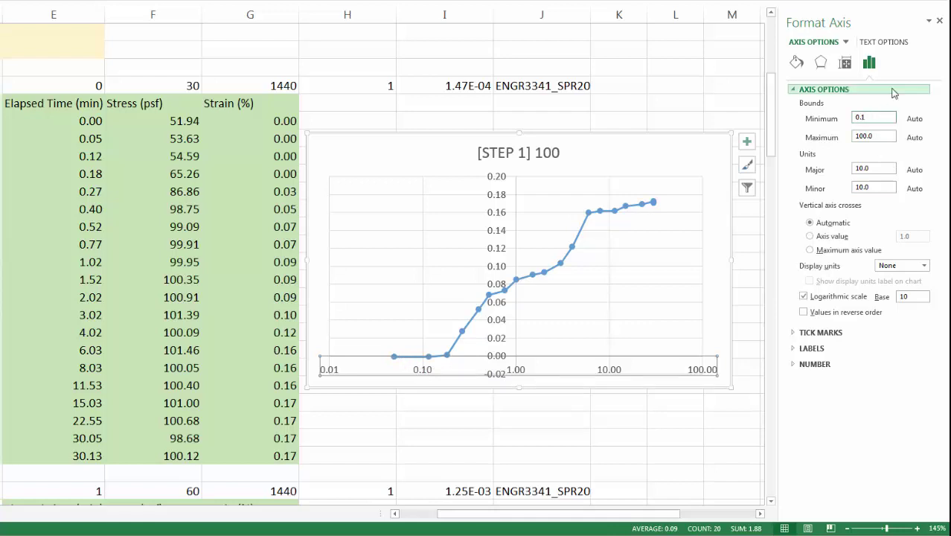
pyautogui.click(885, 137)
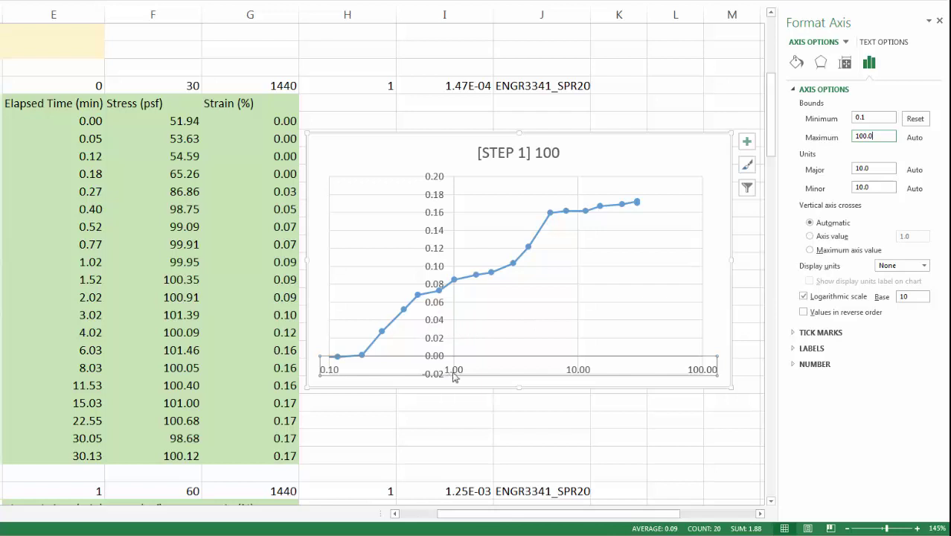
pyautogui.click(810, 237)
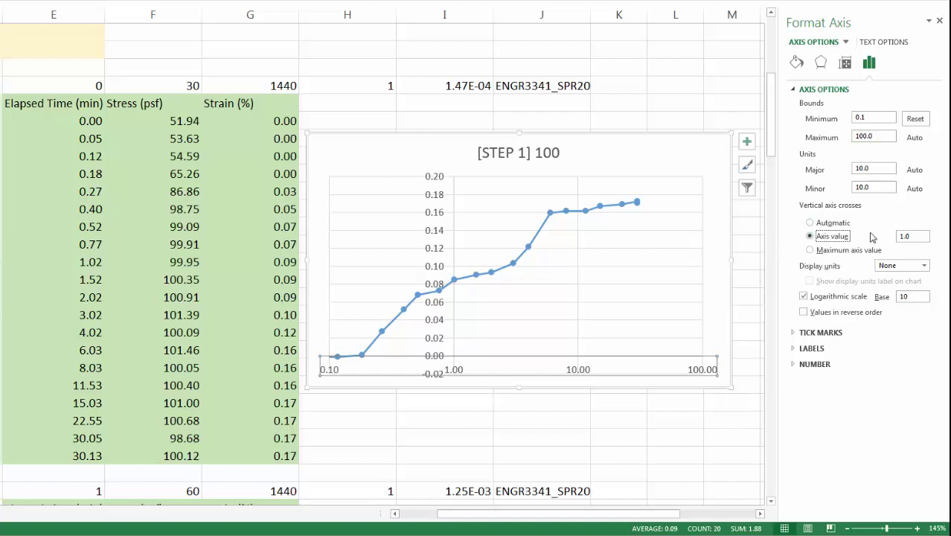
pyautogui.moveTo(916, 237); pyautogui.dragTo(894, 242)
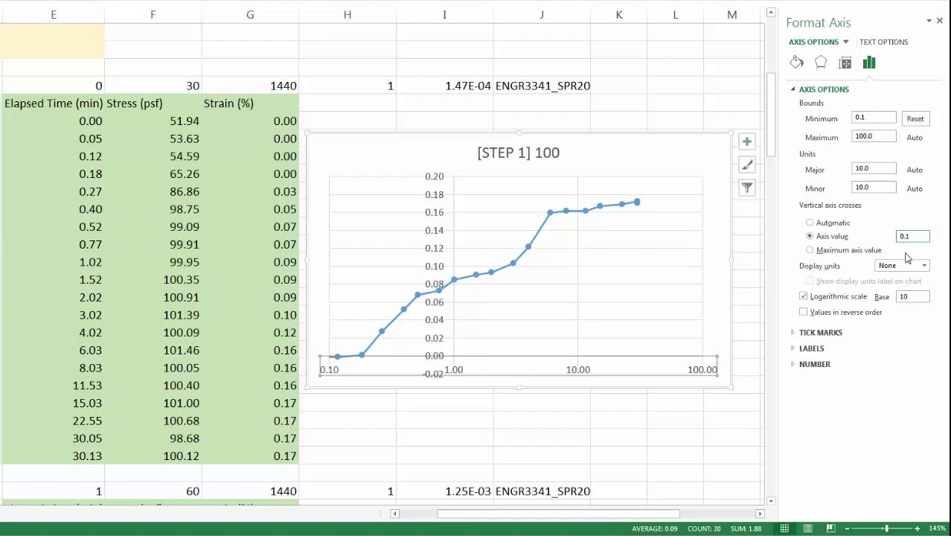
pyautogui.click(917, 294)
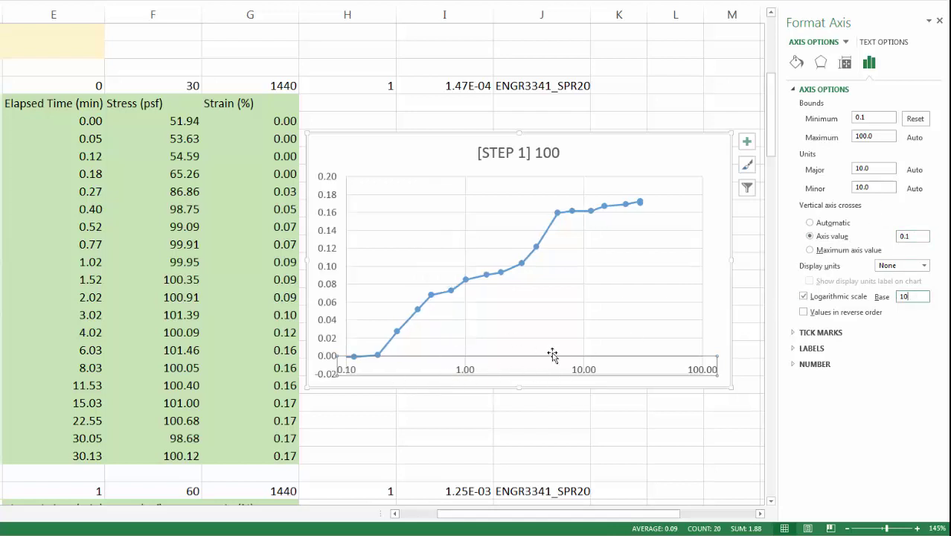
# - Add minor tick marks of type Inside to the horizontal axis
pyautogui.click(795, 335)
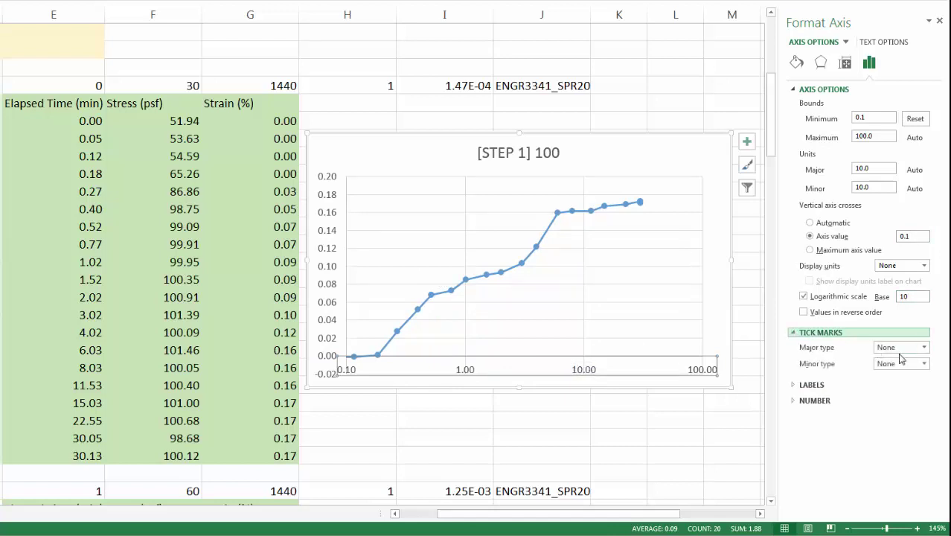
pyautogui.click(924, 363)
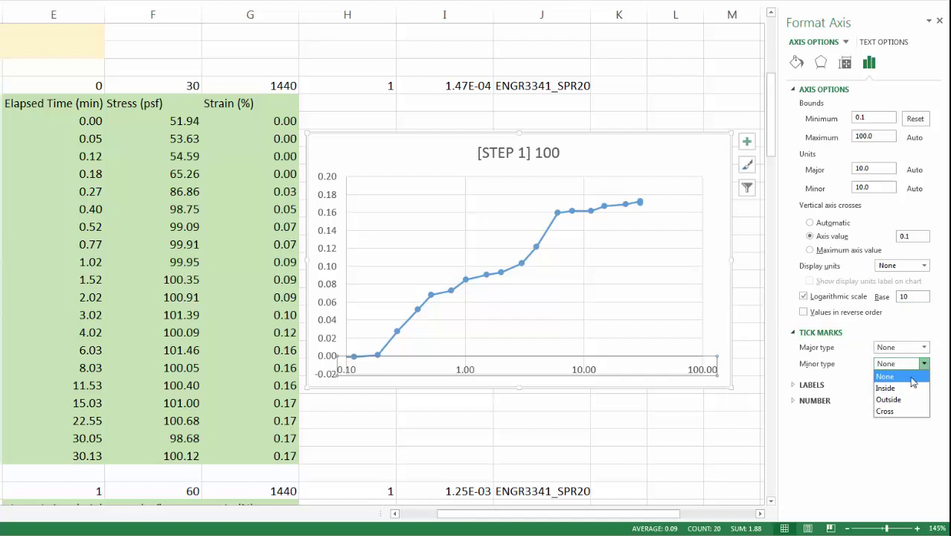
pyautogui.click(901, 388)
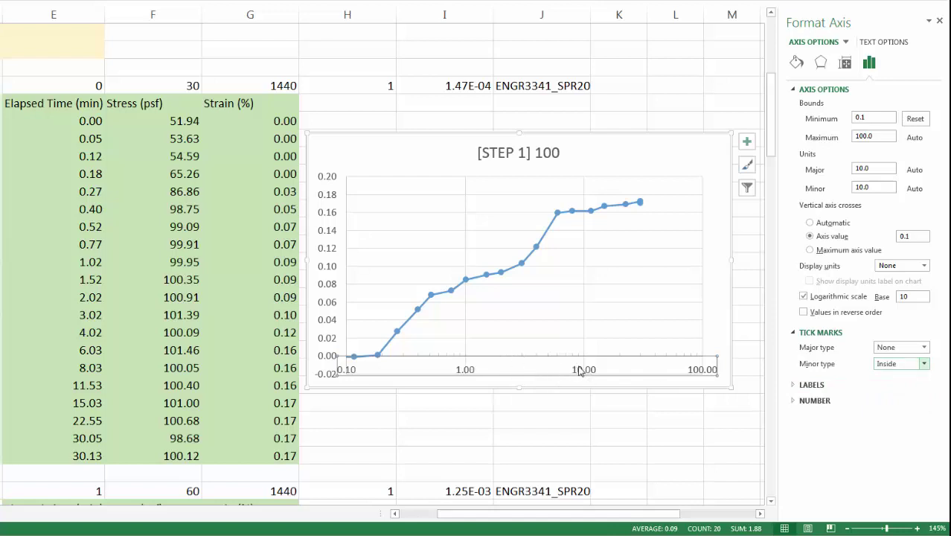
# - Reverse the order of values on the Step 1 chart's vertical strain axis
pyautogui.click(625, 165)
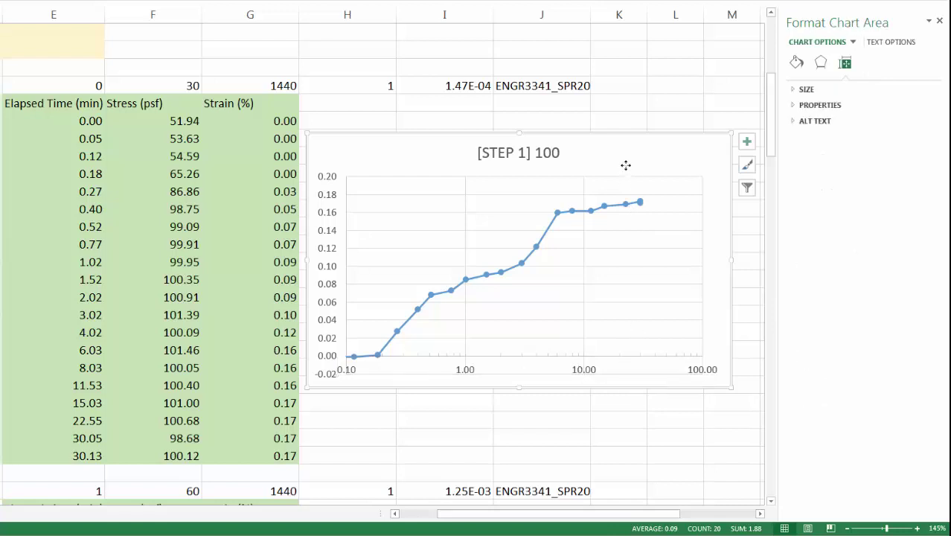
pyautogui.click(329, 272)
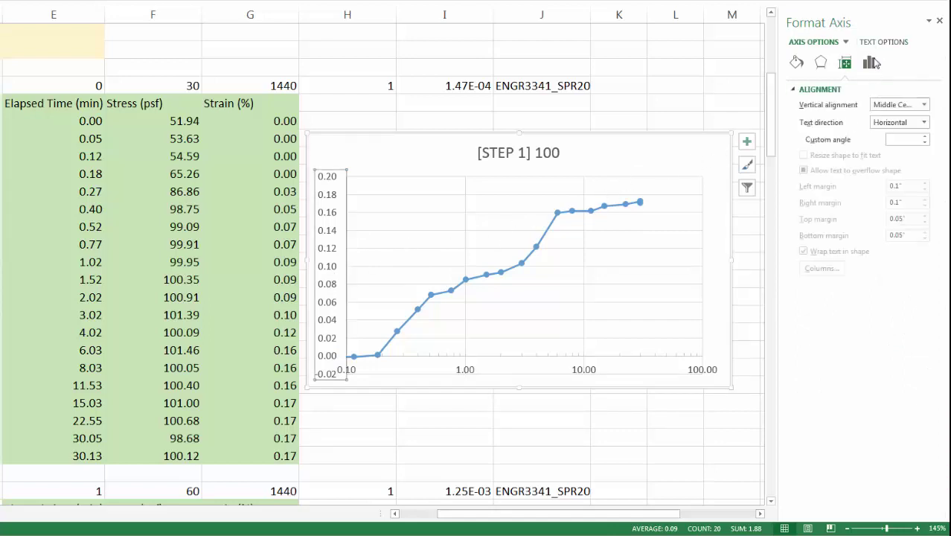
pyautogui.click(872, 63)
pyautogui.click(795, 90)
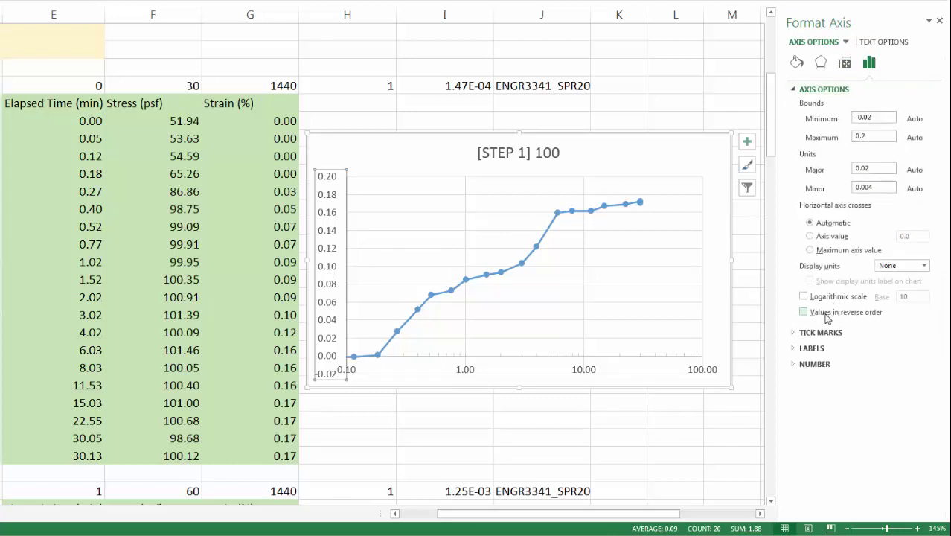
pyautogui.click(803, 313)
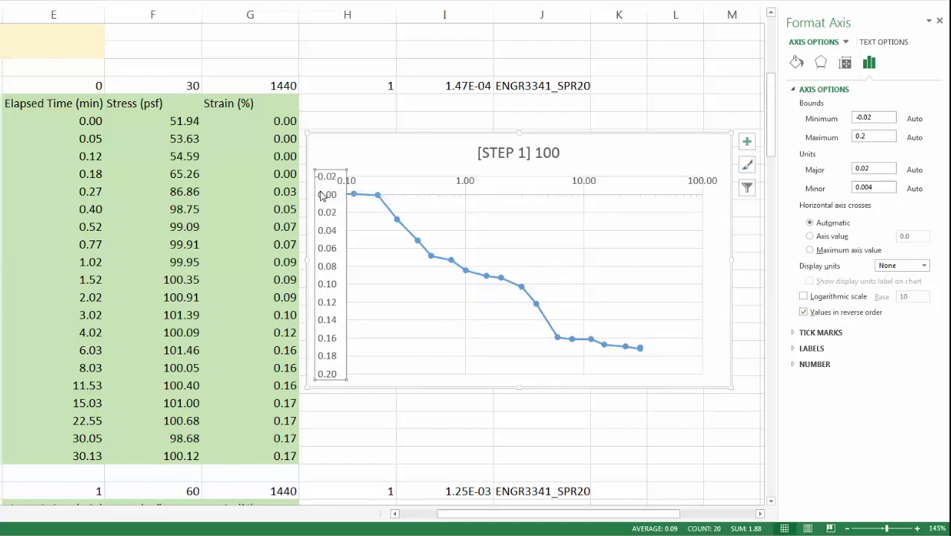
# - Set the minimum bound of the Step 1 chart's vertical axis to 0.0 and deselect the chart
pyautogui.moveTo(878, 117); pyautogui.dragTo(837, 116)
pyautogui.click(887, 138)
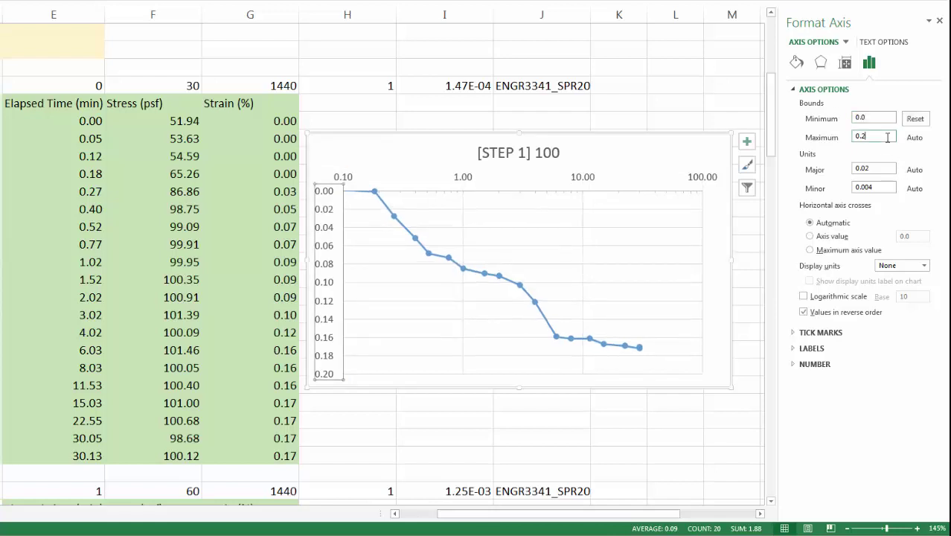
pyautogui.click(596, 421)
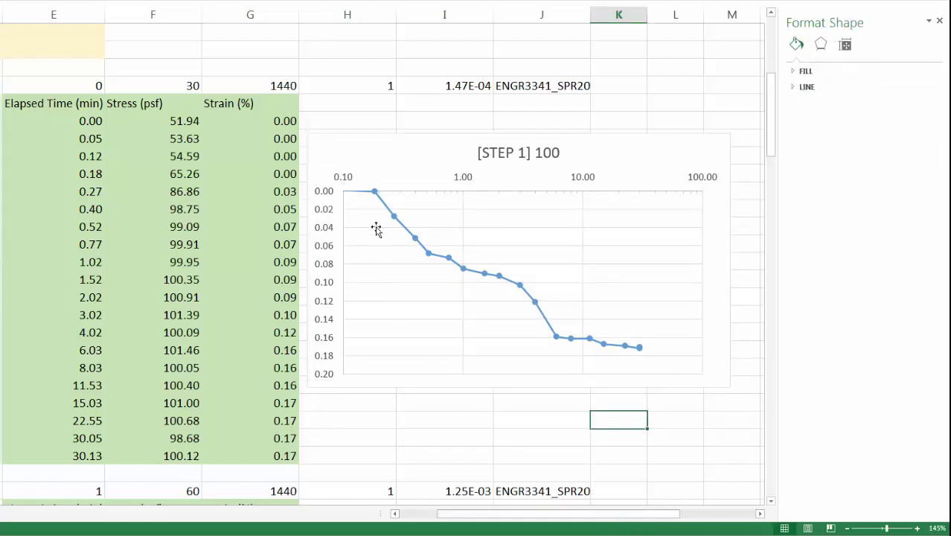
# - Copy the Step 1 chart, paste it at H48 beside the Step 2 data, and adjust its position slightly
pyautogui.moveTo(616, 348)
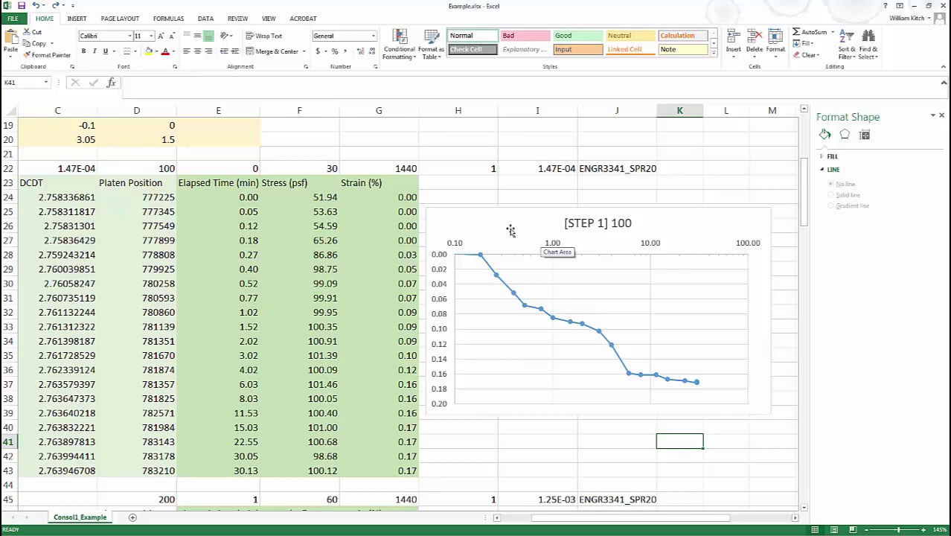
pyautogui.click(510, 230)
pyautogui.rightClick(511, 228)
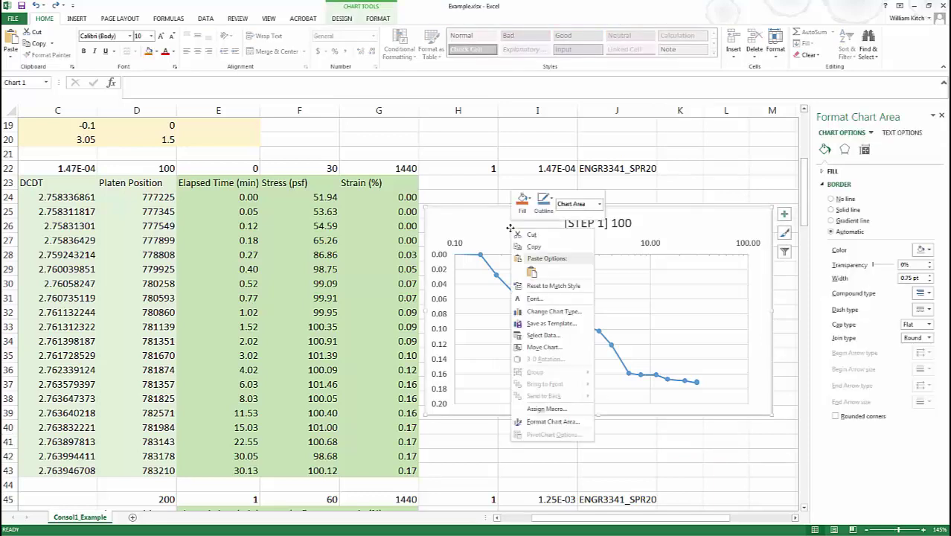
pyautogui.click(520, 247)
pyautogui.scroll(-3, 517, 251)
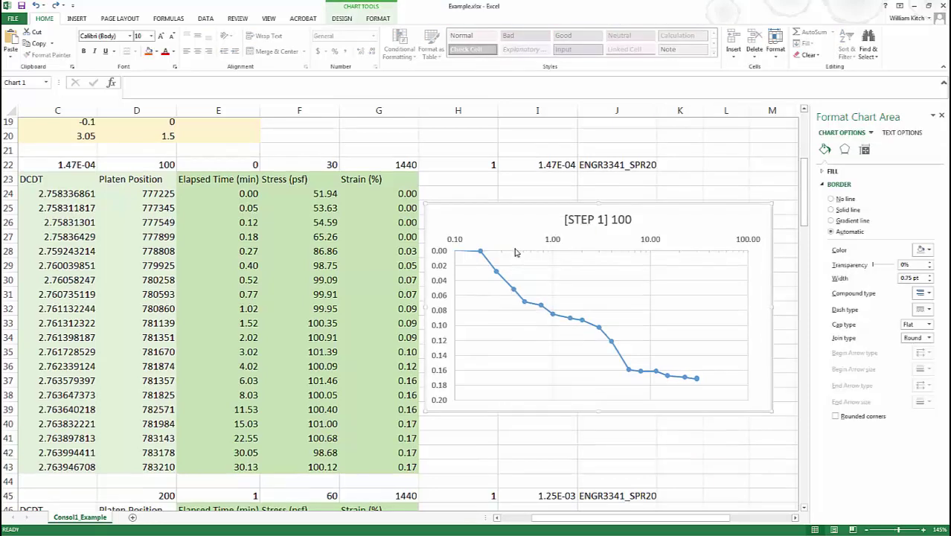
pyautogui.scroll(-2, 515, 251)
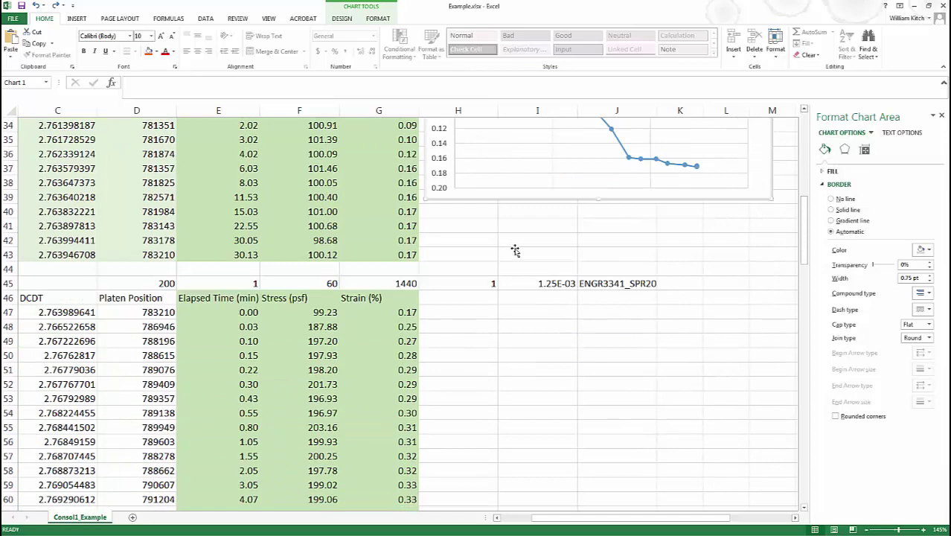
pyautogui.click(470, 329)
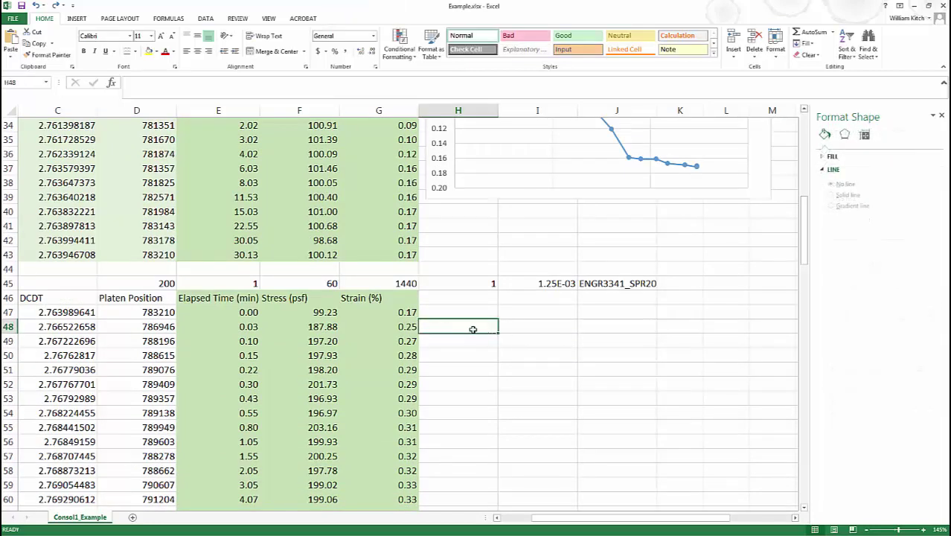
pyautogui.rightClick(473, 330)
pyautogui.click(493, 373)
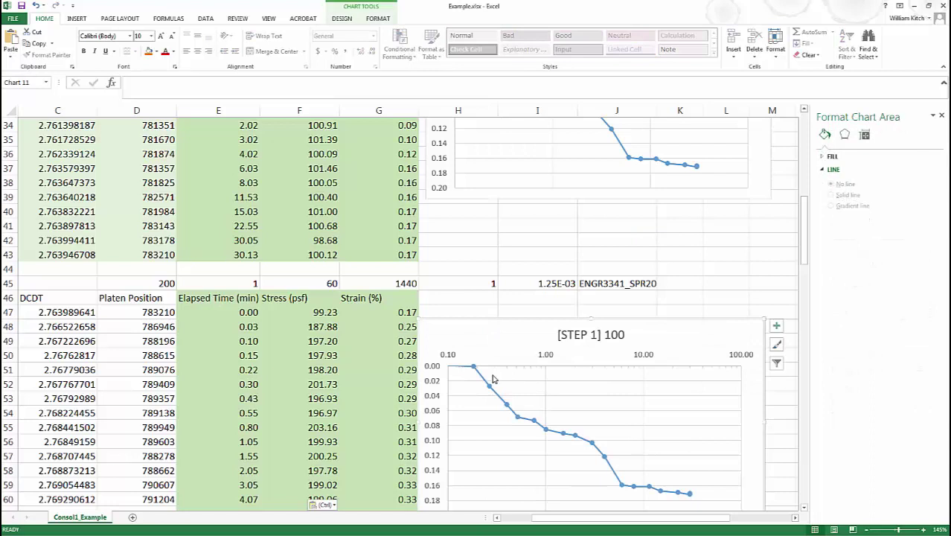
pyautogui.moveTo(511, 347); pyautogui.dragTo(521, 338)
pyautogui.scroll(-2, 521, 338)
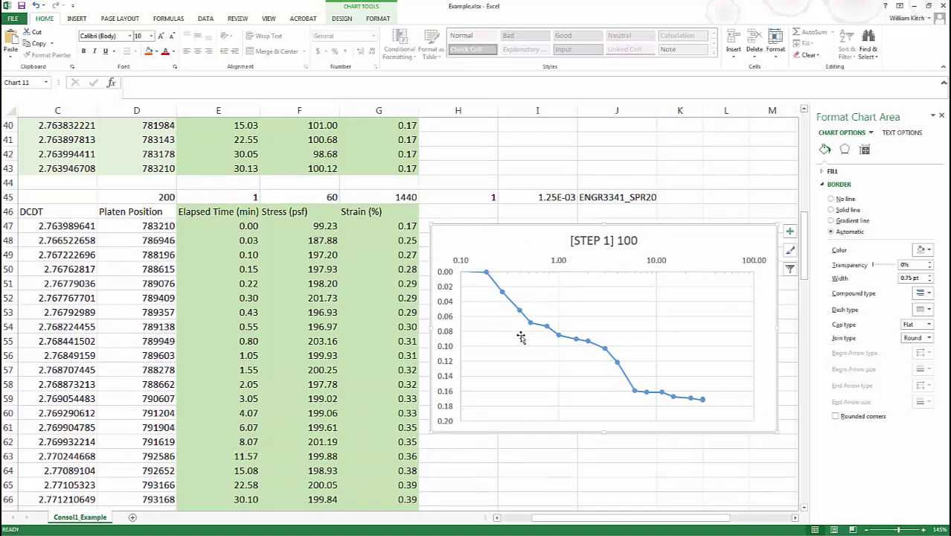
# - Edit the copied chart's data series and set its series name to the Step 2 heading cells A45:B45
pyautogui.click(512, 307)
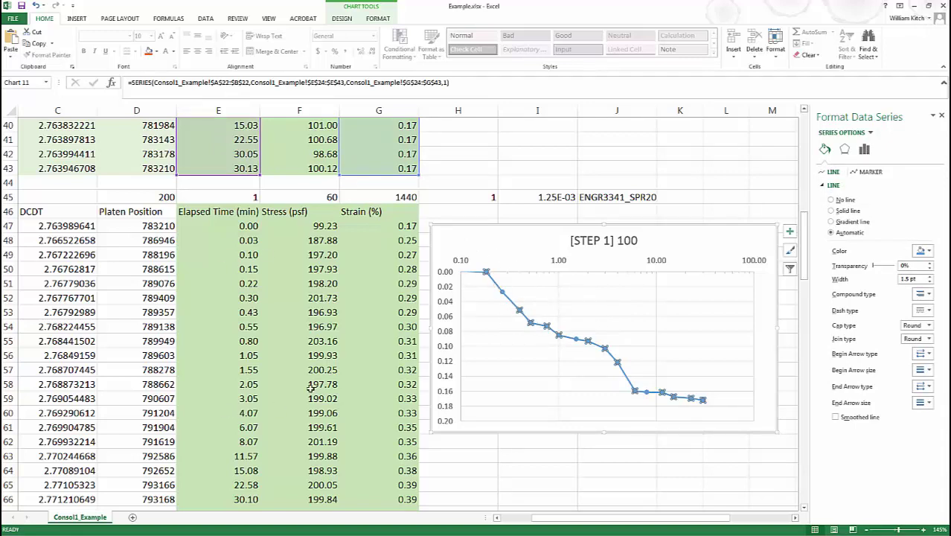
pyautogui.rightClick(508, 244)
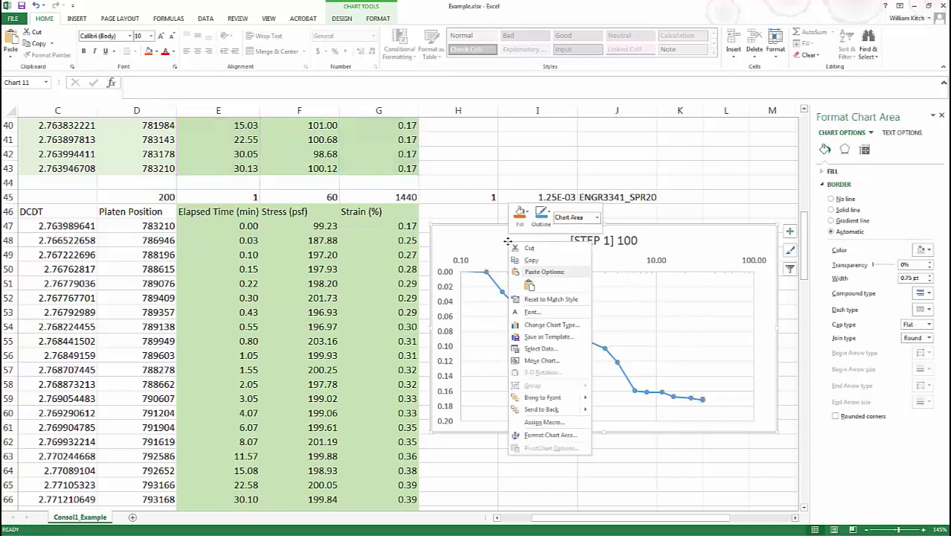
pyautogui.click(550, 349)
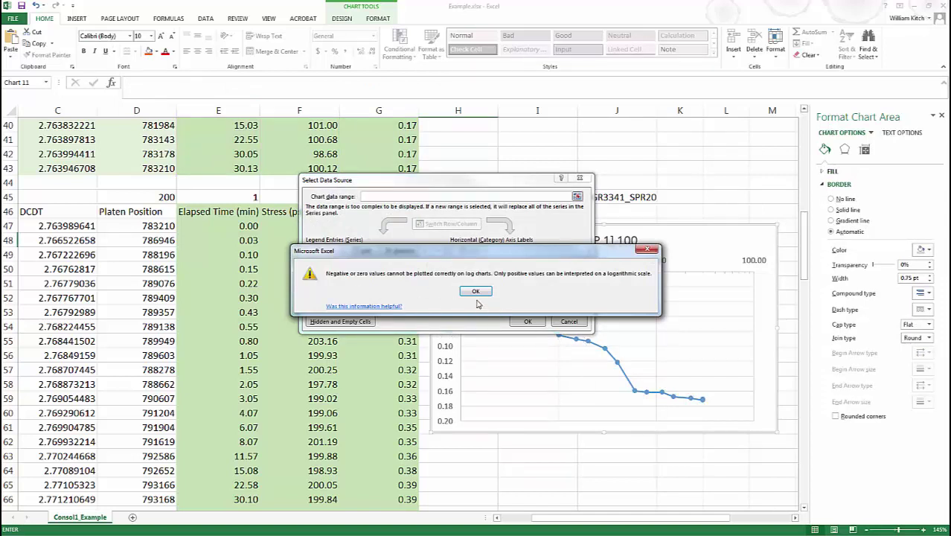
pyautogui.click(476, 291)
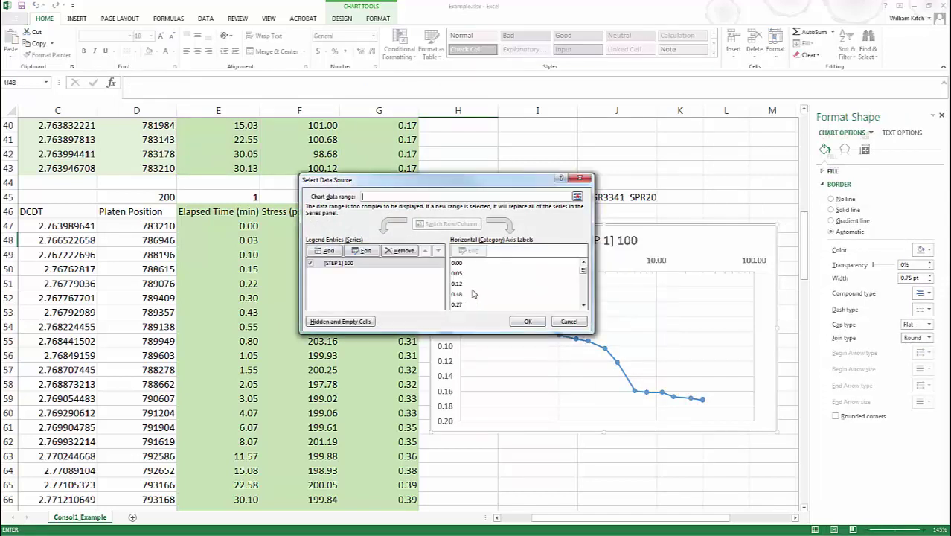
pyautogui.click(364, 265)
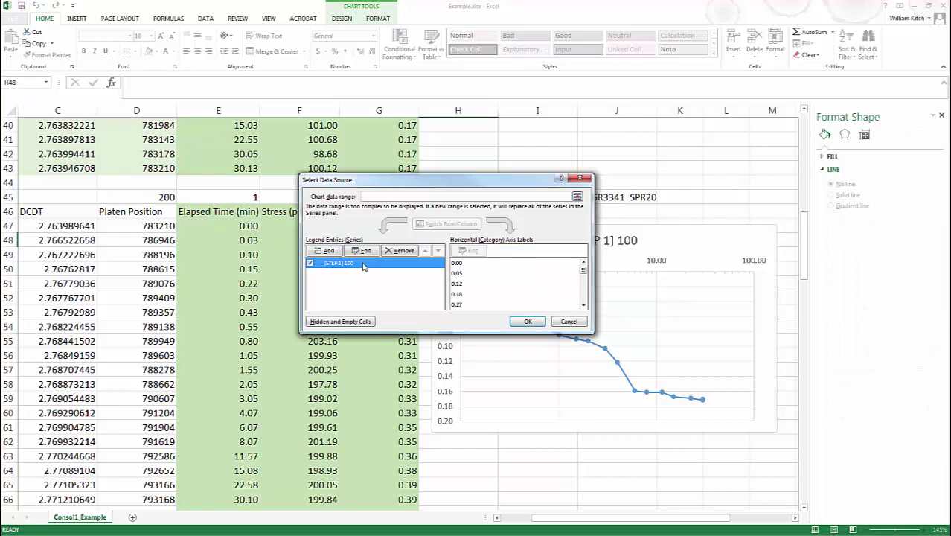
pyautogui.click(361, 252)
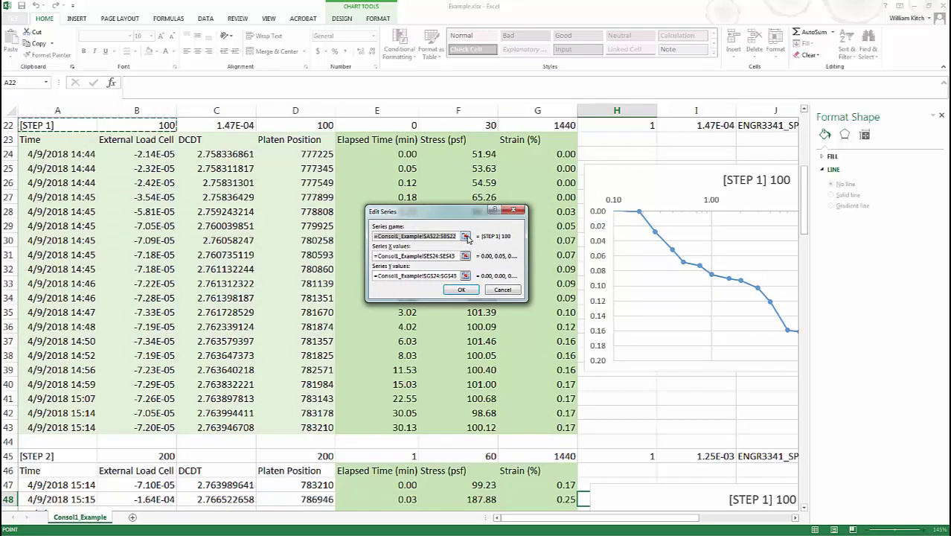
pyautogui.click(465, 235)
pyautogui.moveTo(46, 457); pyautogui.dragTo(150, 456)
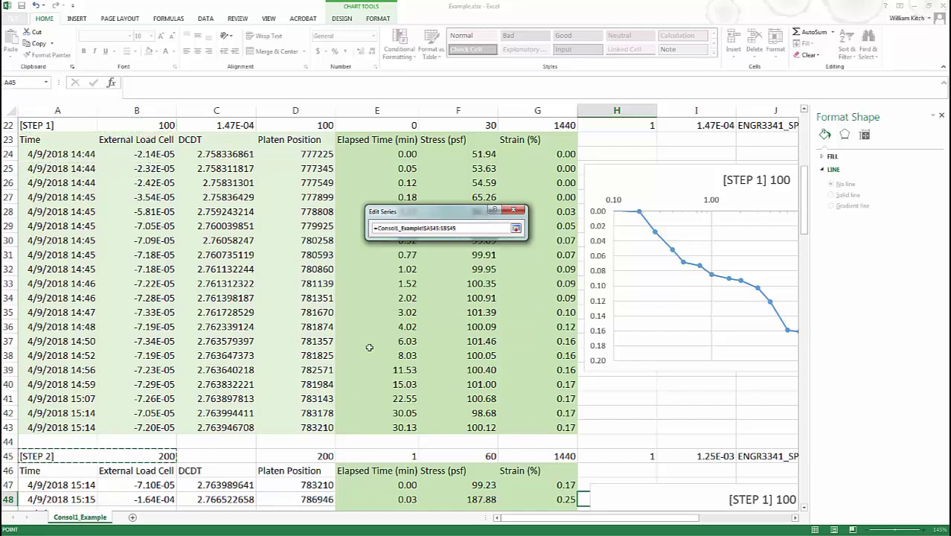
pyautogui.click(515, 229)
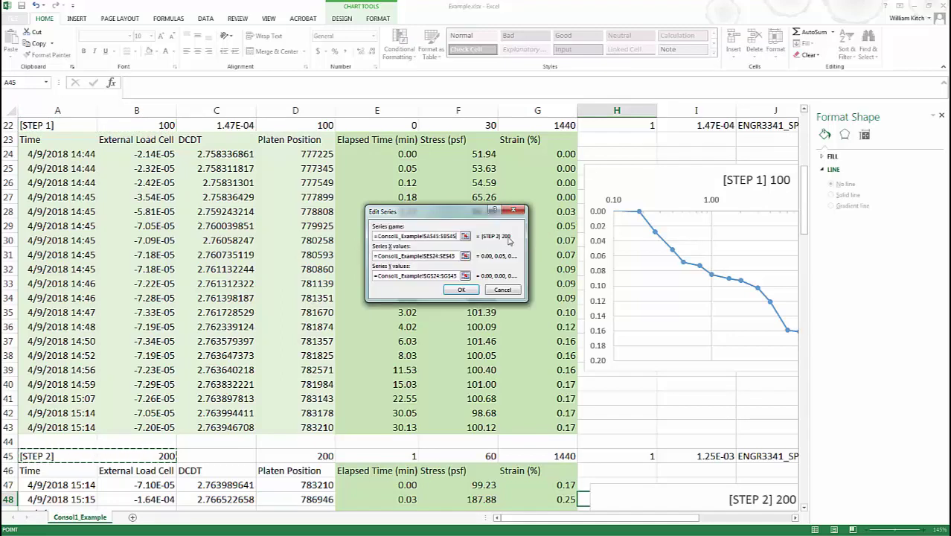
# - Set the series X values to the Step 2 elapsed times in E47:E74
pyautogui.click(465, 256)
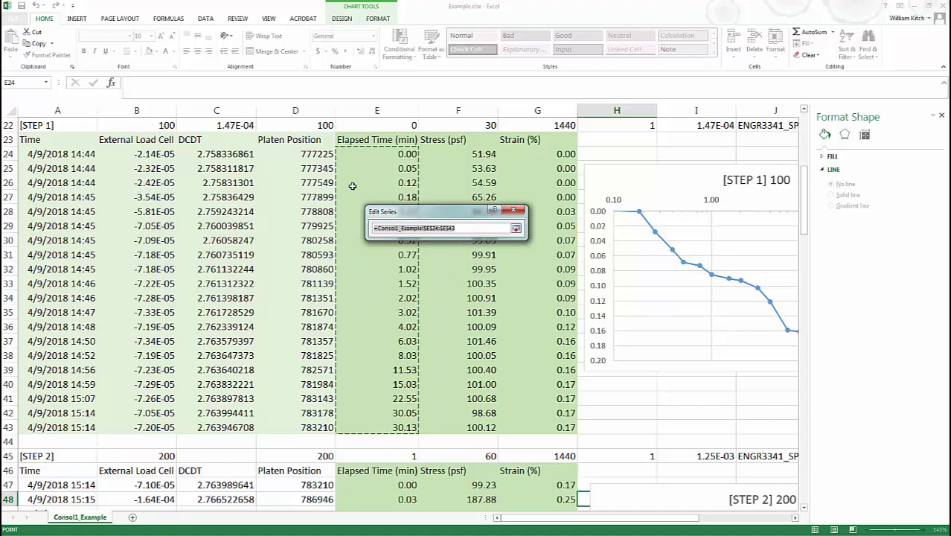
pyautogui.moveTo(389, 498); pyautogui.dragTo(401, 471)
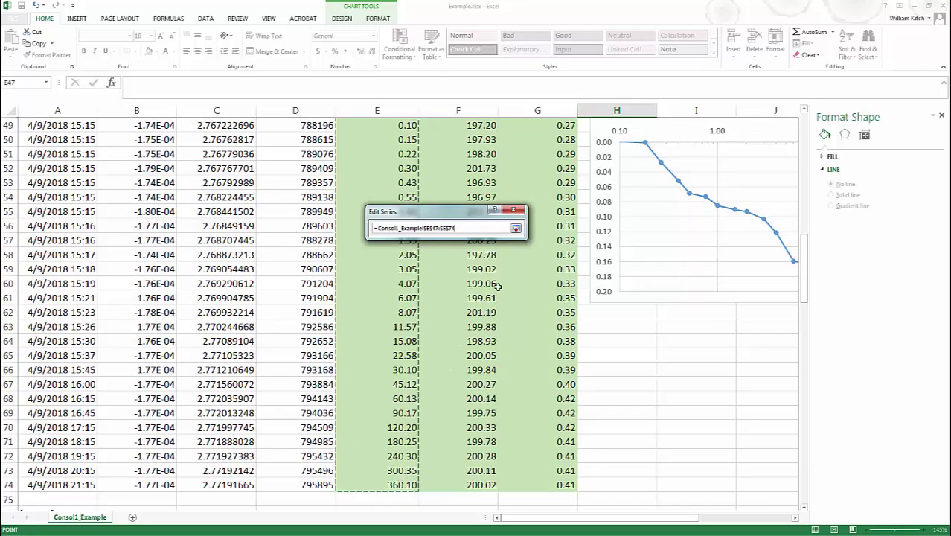
pyautogui.click(515, 227)
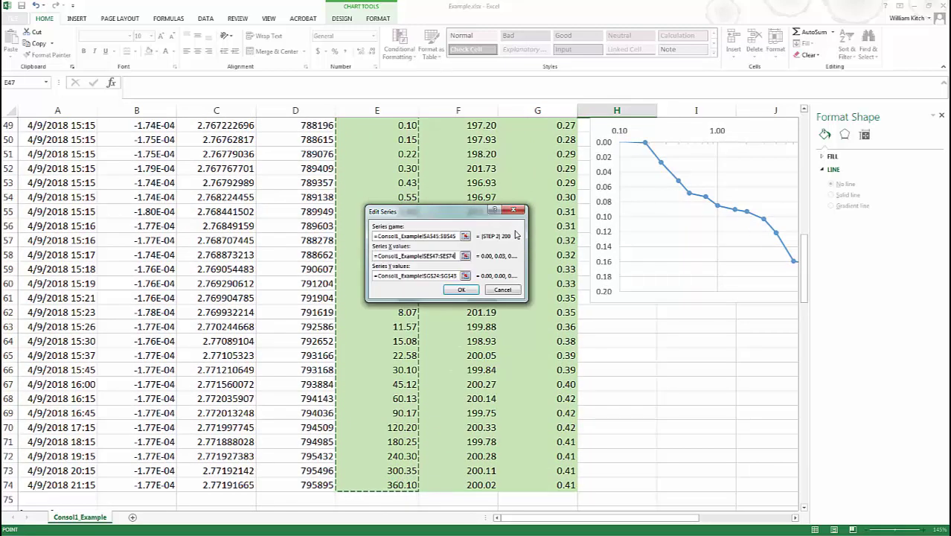
# - Set the series Y values to the Step 2 strains in G47:G74 and apply the data source changes
pyautogui.click(465, 275)
pyautogui.scroll(8, 514, 426)
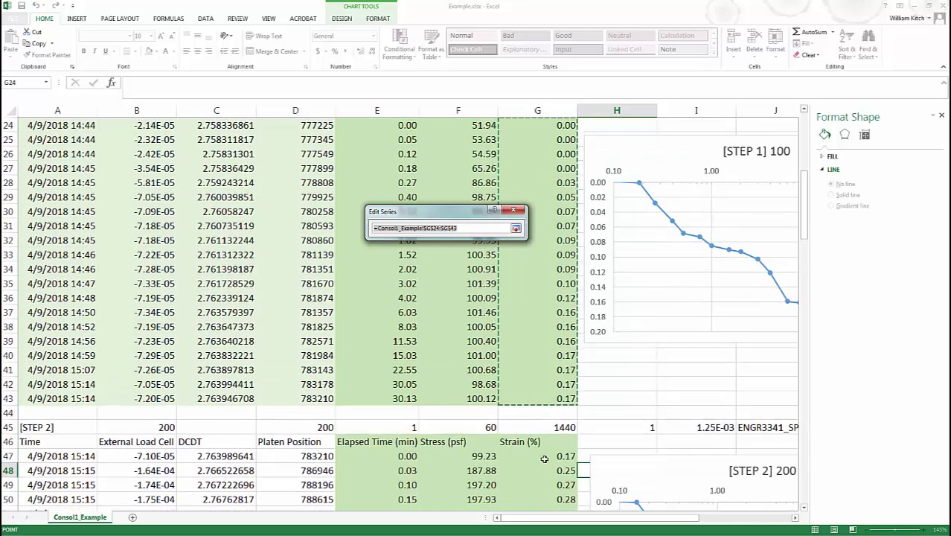
pyautogui.moveTo(542, 455); pyautogui.dragTo(559, 488)
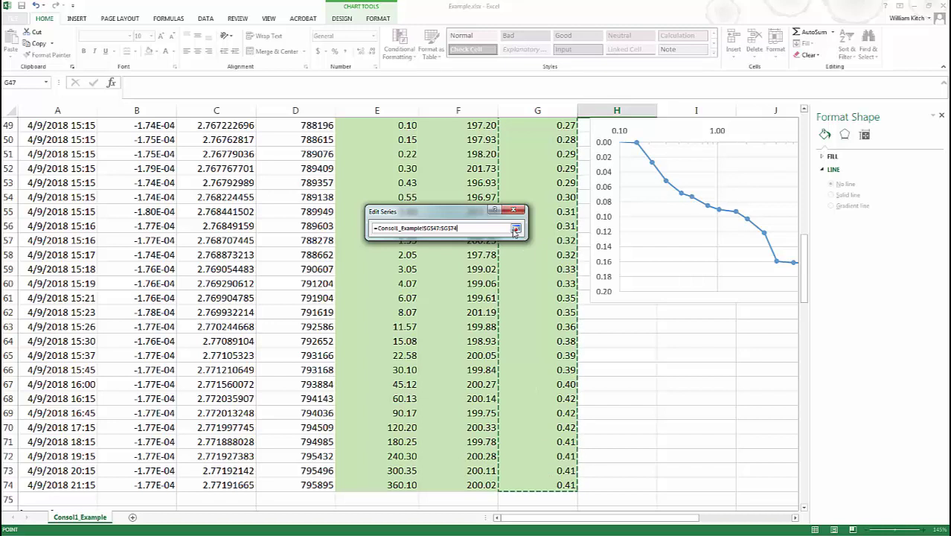
pyautogui.click(515, 228)
pyautogui.click(465, 290)
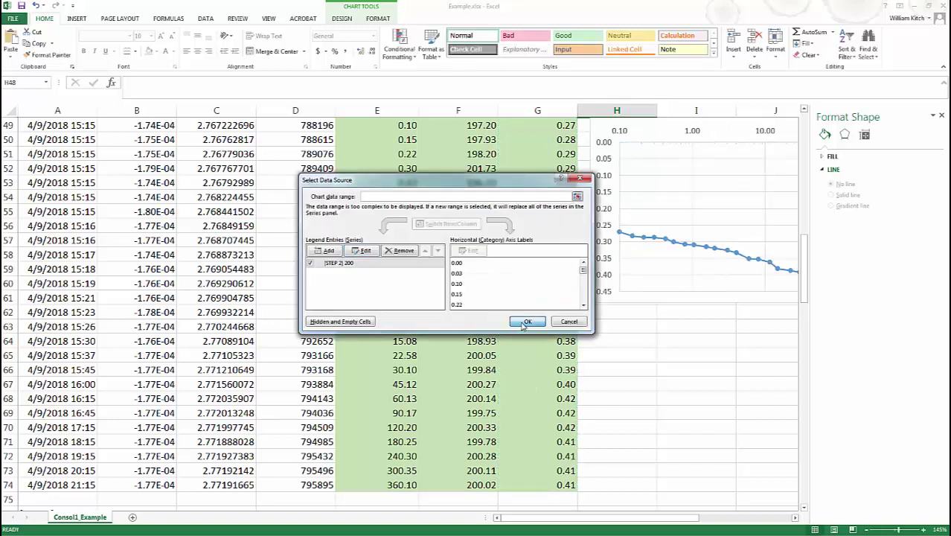
pyautogui.click(525, 322)
# - Set the minimum bound of the Step 2 chart's vertical strain axis to 0.25 and deselect the chart
pyautogui.moveTo(610, 520); pyautogui.dragTo(640, 521)
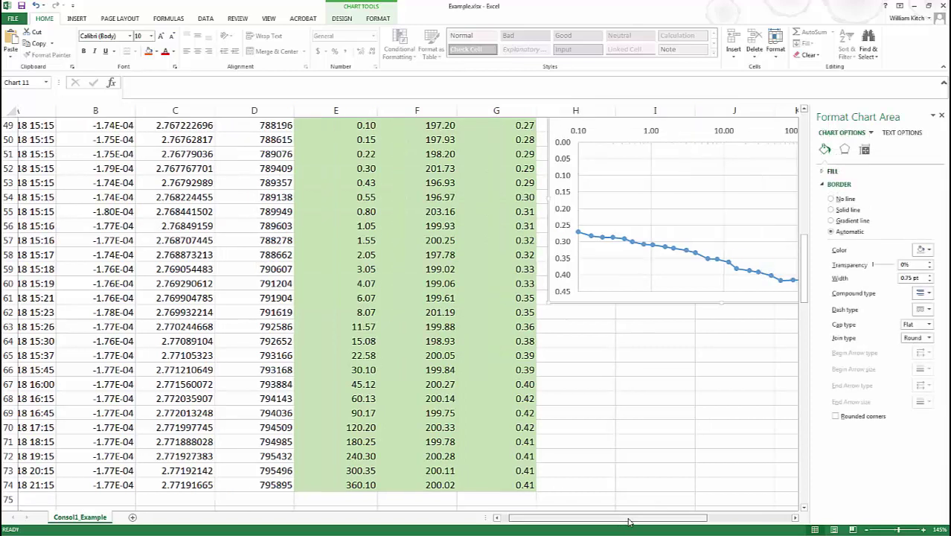
pyautogui.scroll(2, 648, 391)
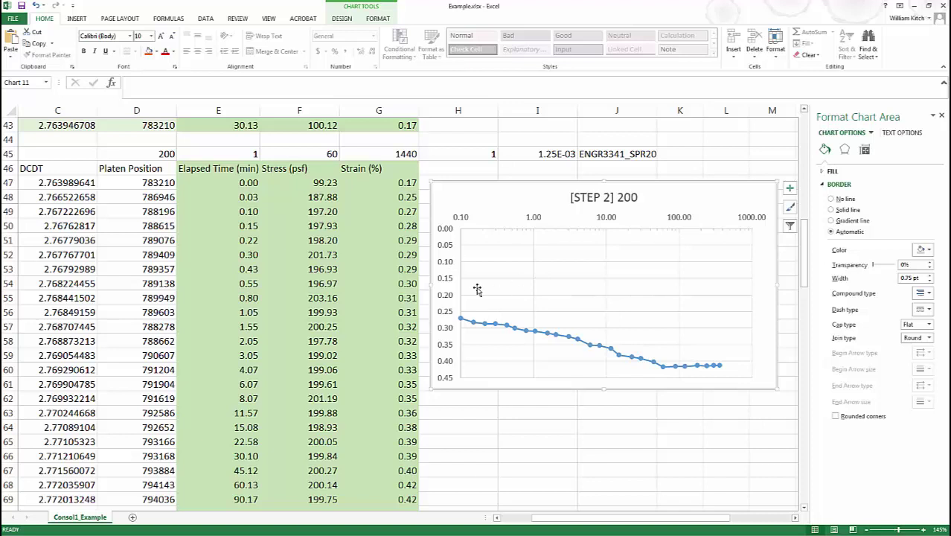
pyautogui.click(445, 280)
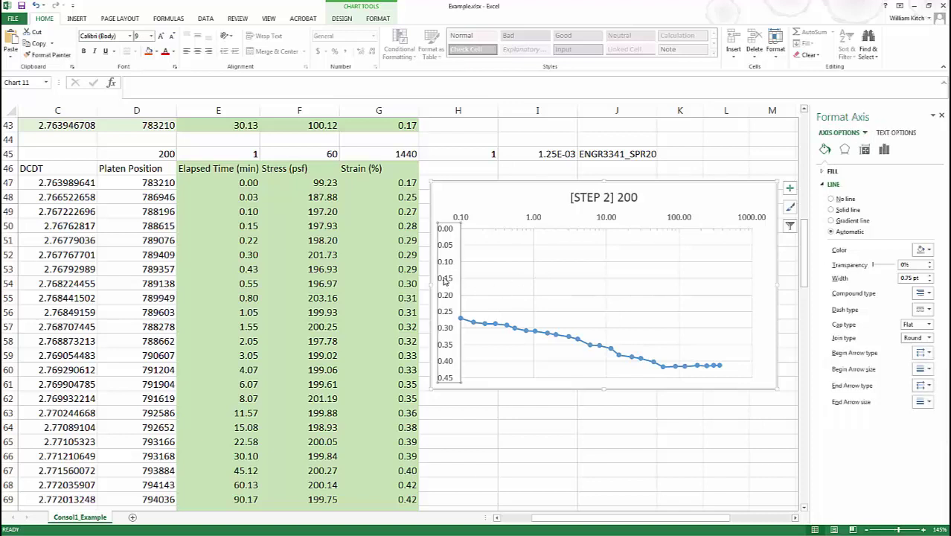
pyautogui.rightClick(446, 282)
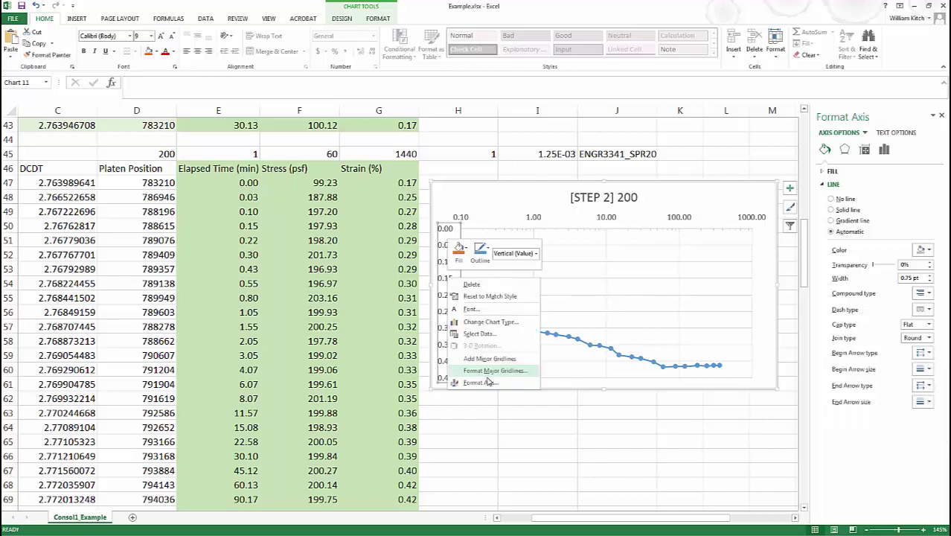
pyautogui.click(488, 382)
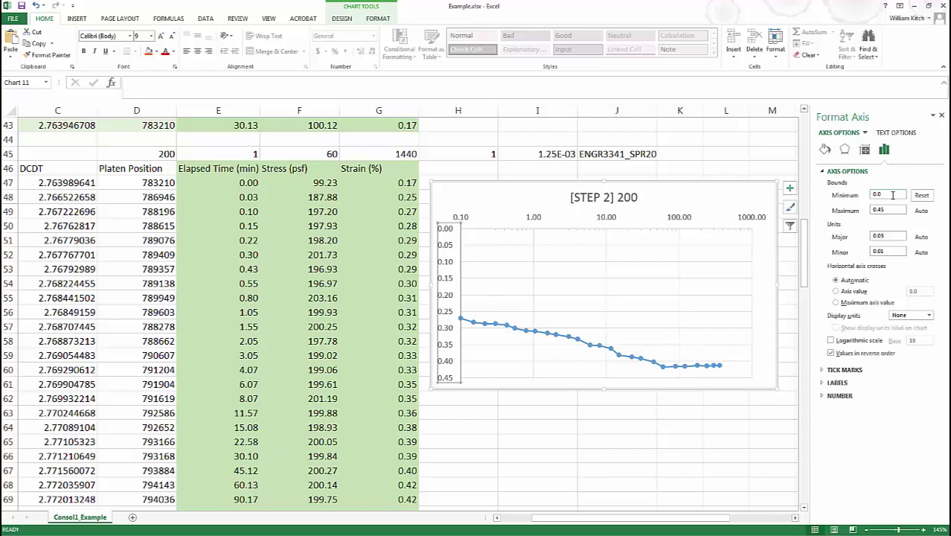
pyautogui.moveTo(884, 195); pyautogui.dragTo(869, 199)
pyautogui.press('Return')
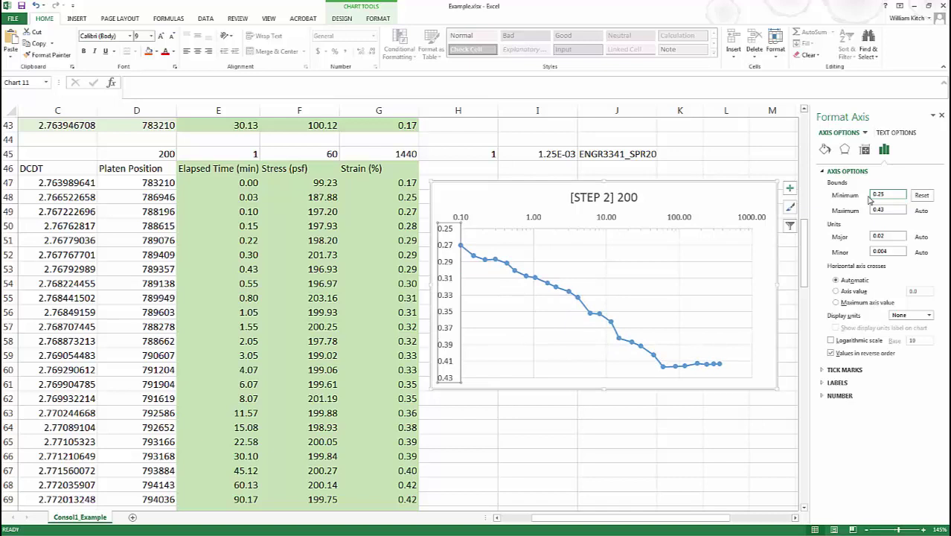
pyautogui.click(573, 441)
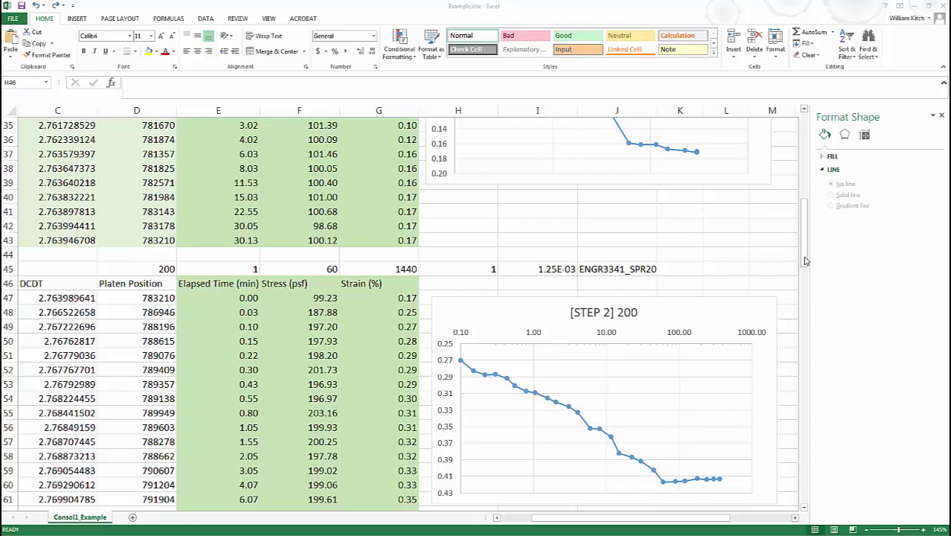
pyautogui.moveTo(805, 261); pyautogui.dragTo(795, 131)
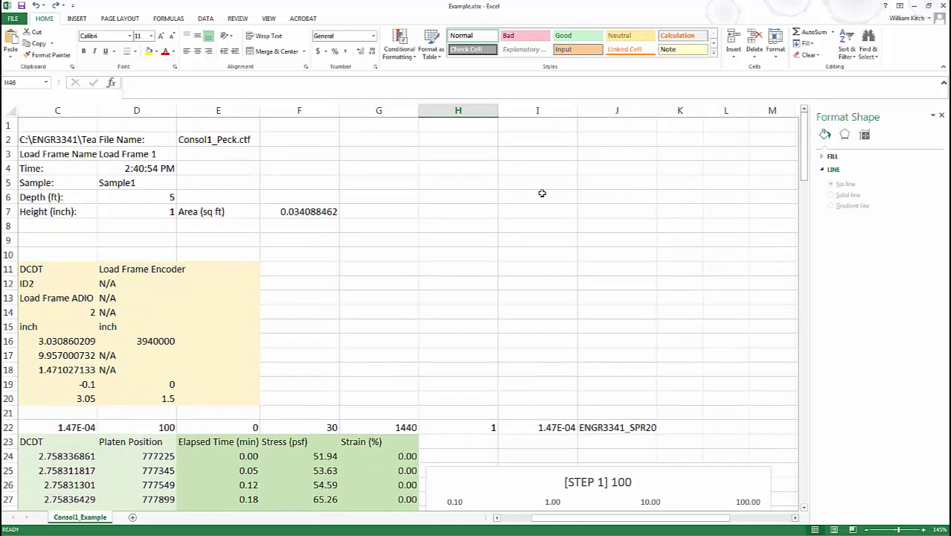
# - Enter the summary table headings Stress (psf) in I3 and Strain (%) in J3
pyautogui.click(538, 162)
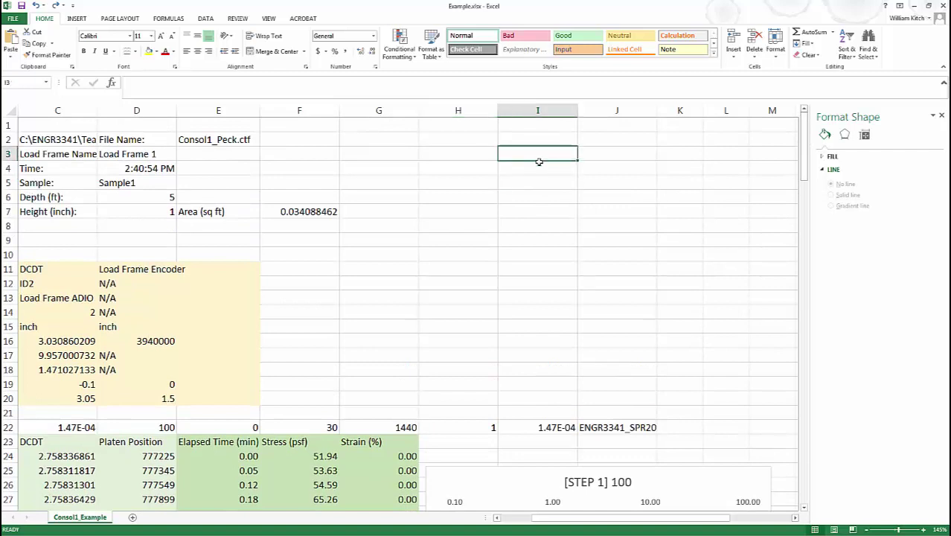
pyautogui.write('Stree')
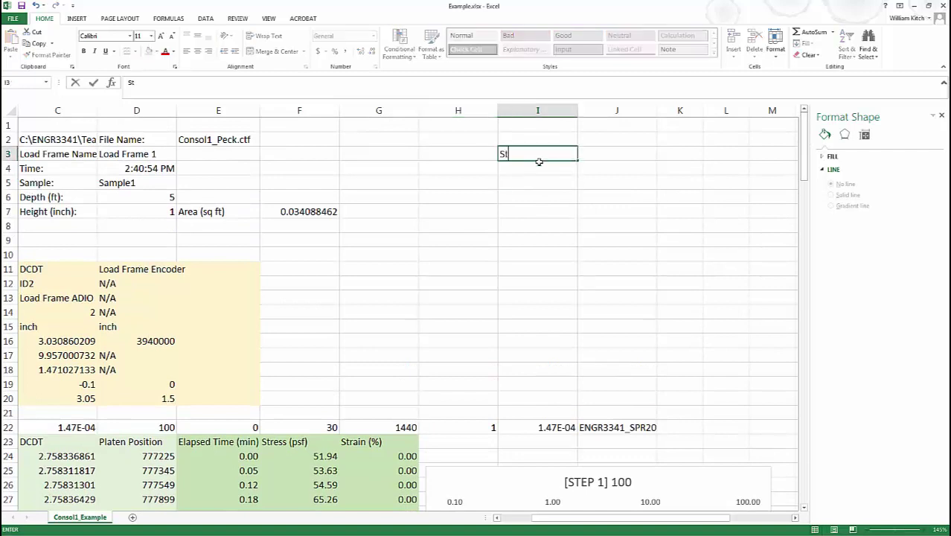
pyautogui.press('BackSpace')
pyautogui.write('ess (psf)')
pyautogui.press('Tab')
pyautogui.write('Strain')
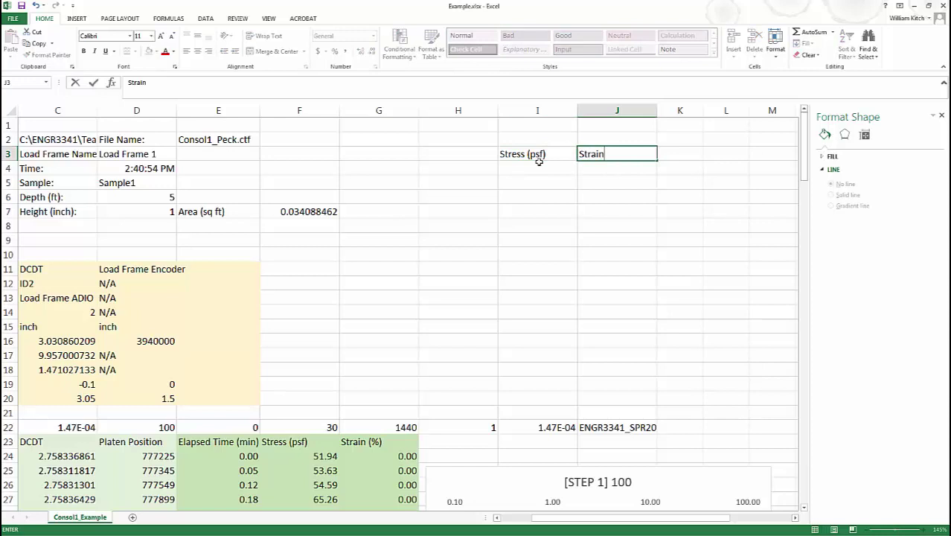
pyautogui.write(' (%)')
# - Enter the loading stresses 100, 200, 400, 800, 1600, 3200, 6400 and 12800 in cells I4 to I11
pyautogui.click(539, 162)
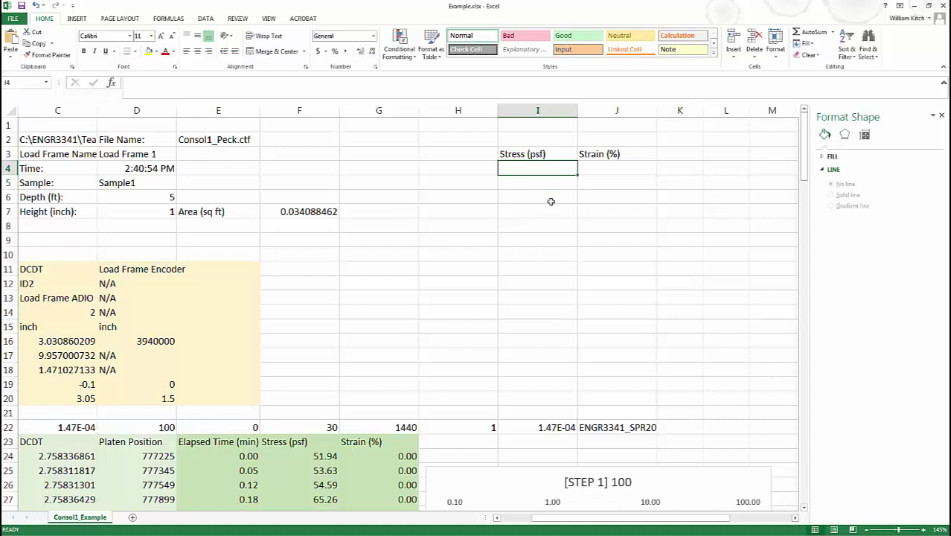
pyautogui.write('100')
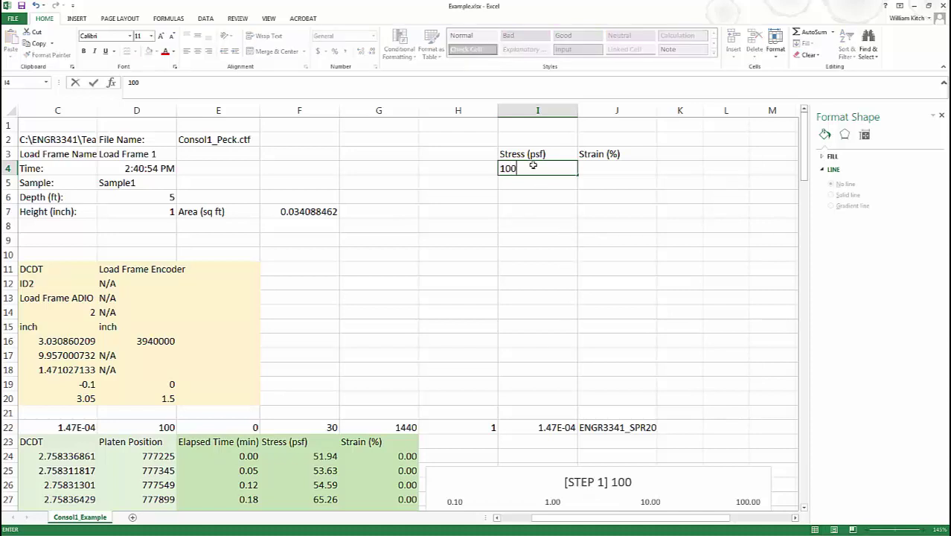
pyautogui.press('Return')
pyautogui.press('Return')
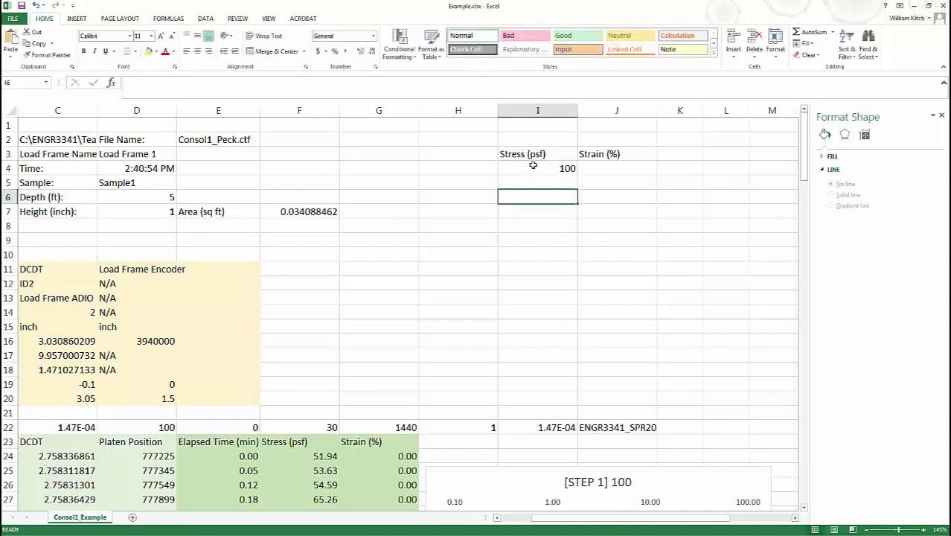
pyautogui.press('Up')
pyautogui.write('200')
pyautogui.press('Return')
pyautogui.write('400')
pyautogui.press('Return')
pyautogui.write('800')
pyautogui.press('Return')
pyautogui.write('1600')
pyautogui.press('Return')
pyautogui.write('3200')
pyautogui.press('Return')
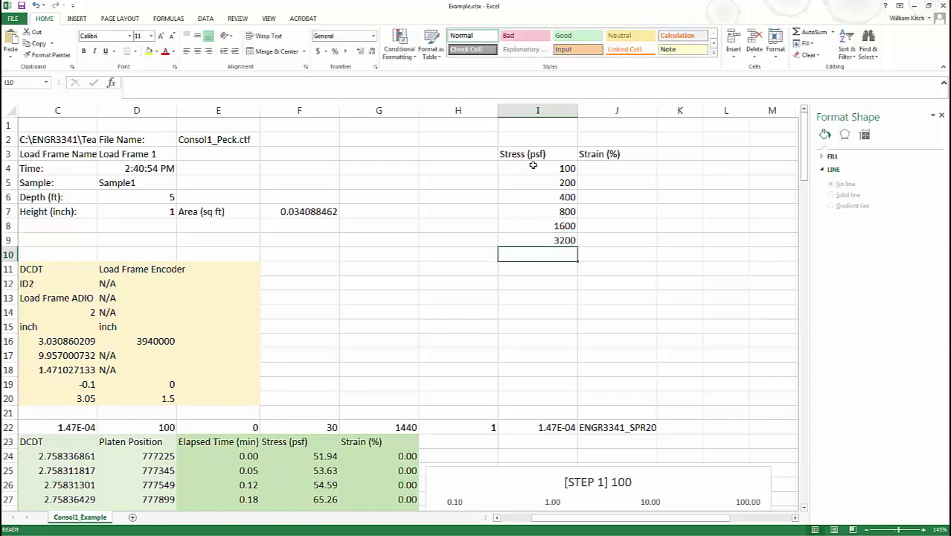
pyautogui.write('6400')
pyautogui.press('Return')
pyautogui.write('12800')
pyautogui.press('Return')
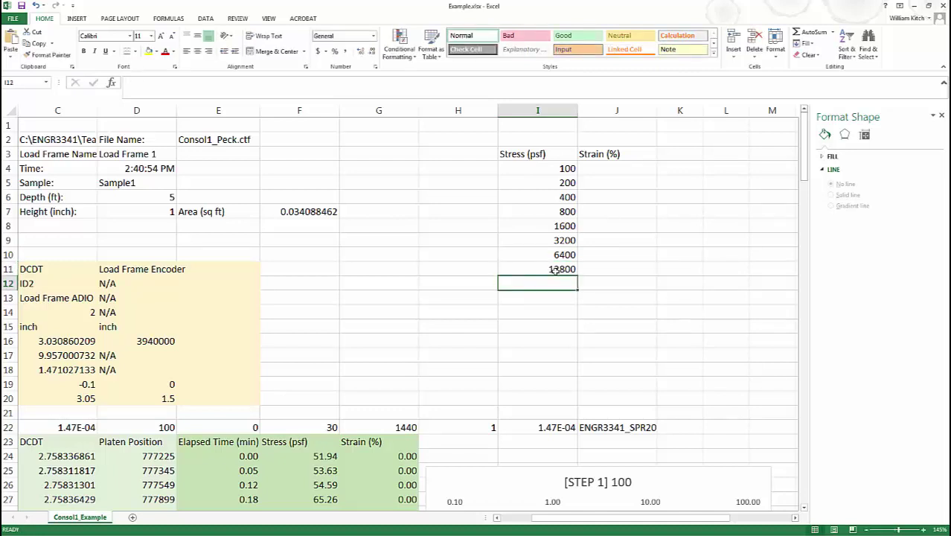
# - Enter the unloading stresses 3200 and 400 in cells I12 and I13
pyautogui.write('3200')
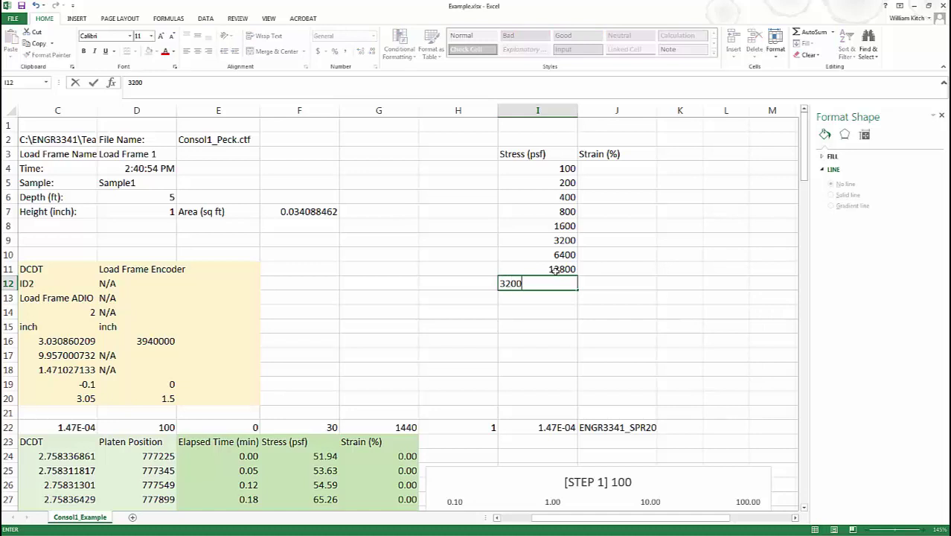
pyautogui.press('Return')
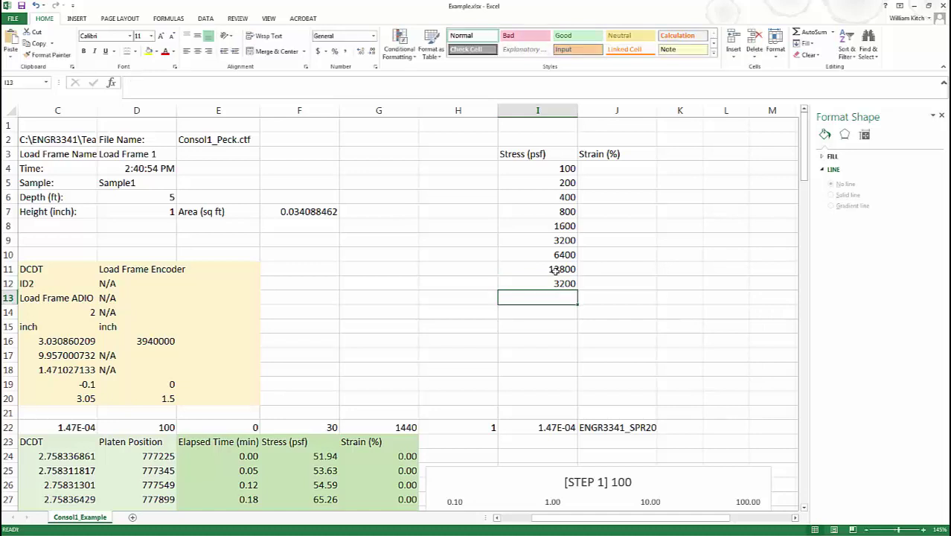
pyautogui.write('400')
pyautogui.press('Return')
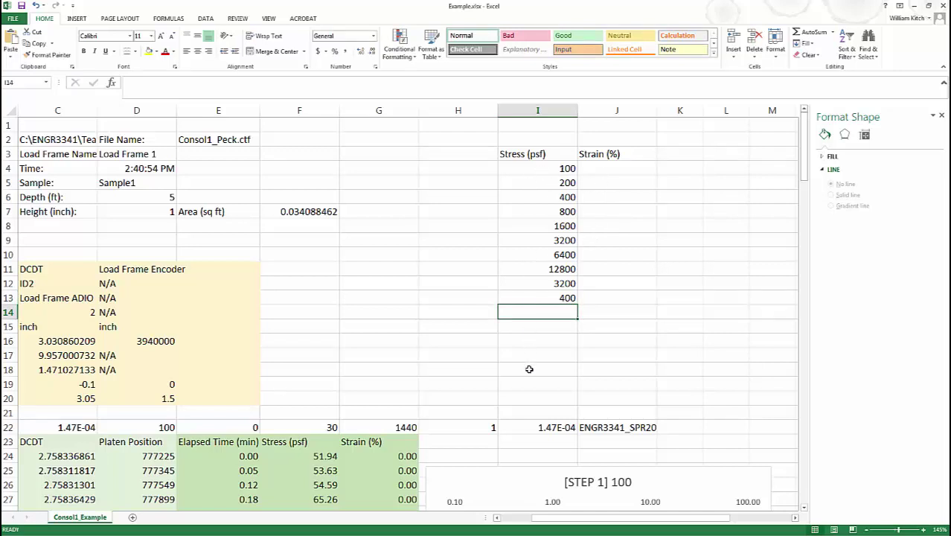
# - Read the strain where the Step 1 curve levels off and enter 0.16 beside the 100 psf stress in J4
pyautogui.scroll(-5, 529, 370)
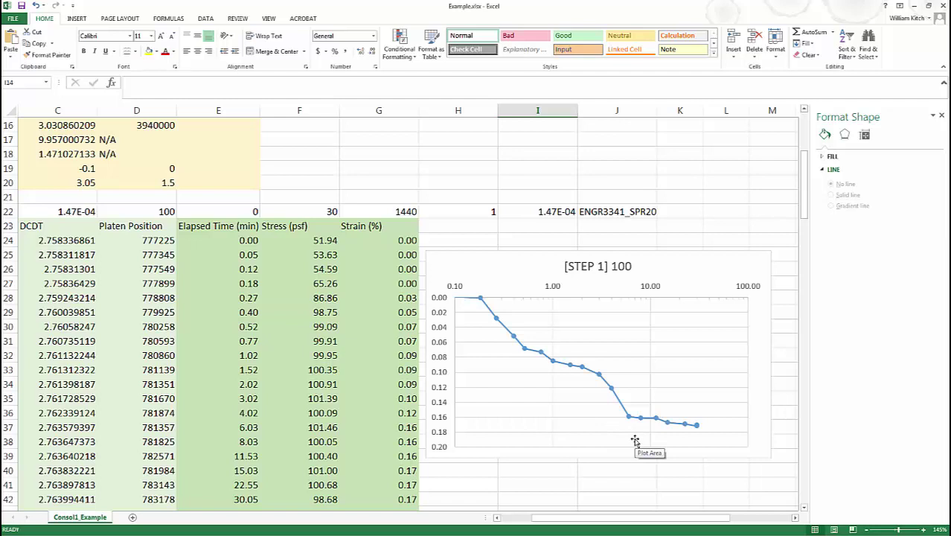
pyautogui.moveTo(630, 420)
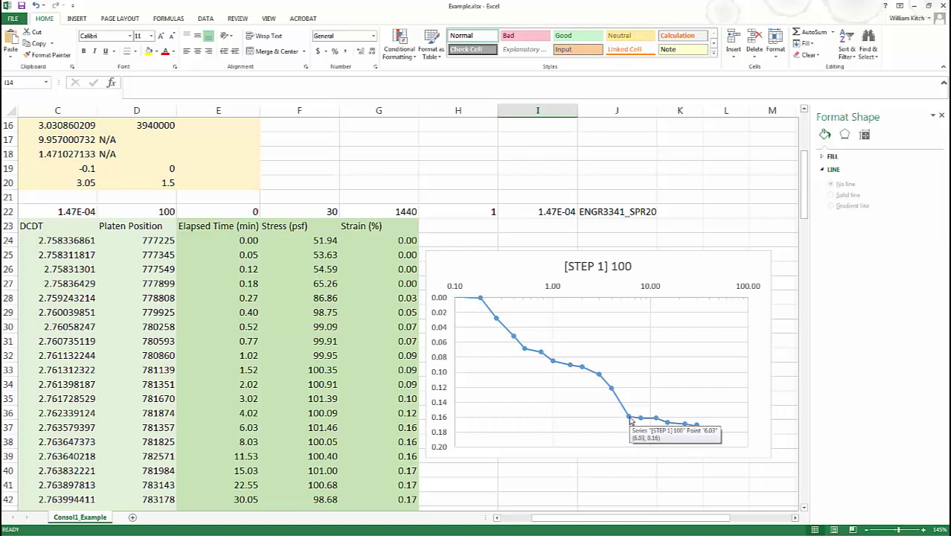
pyautogui.scroll(5, 630, 420)
pyautogui.click(617, 168)
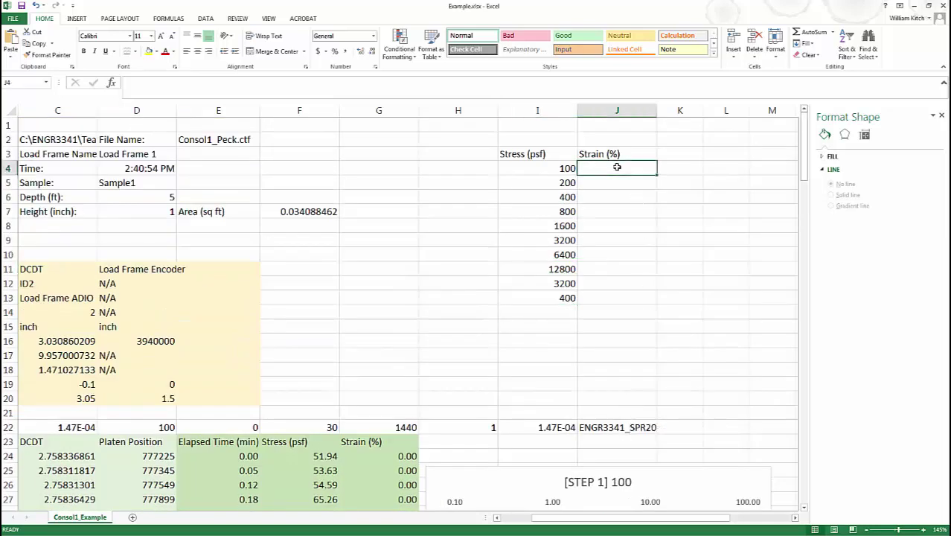
pyautogui.write('0.16')
pyautogui.press('Return')
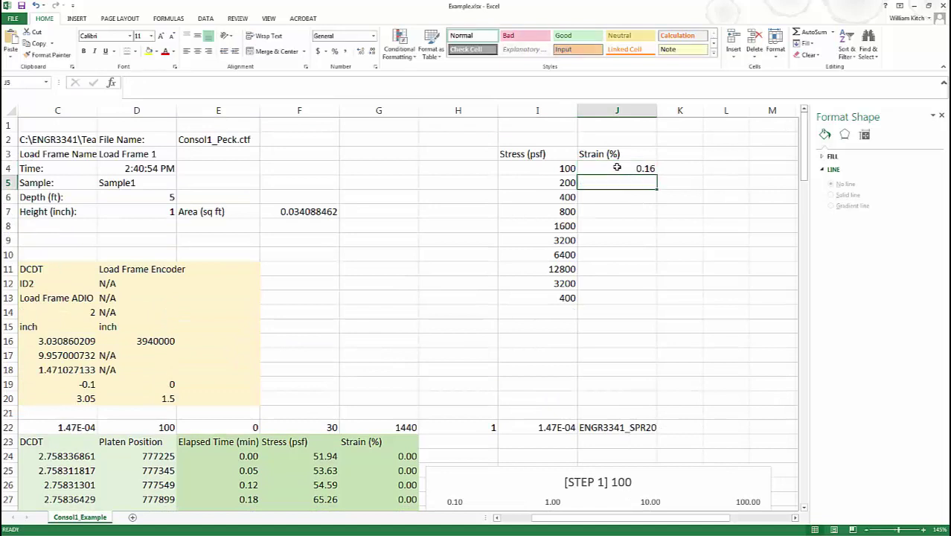
# - Read the strain where the Step 2 curve levels off and enter 0.42 beside the 200 psf stress in J5
pyautogui.scroll(-1, 658, 309)
pyautogui.scroll(-13, 657, 309)
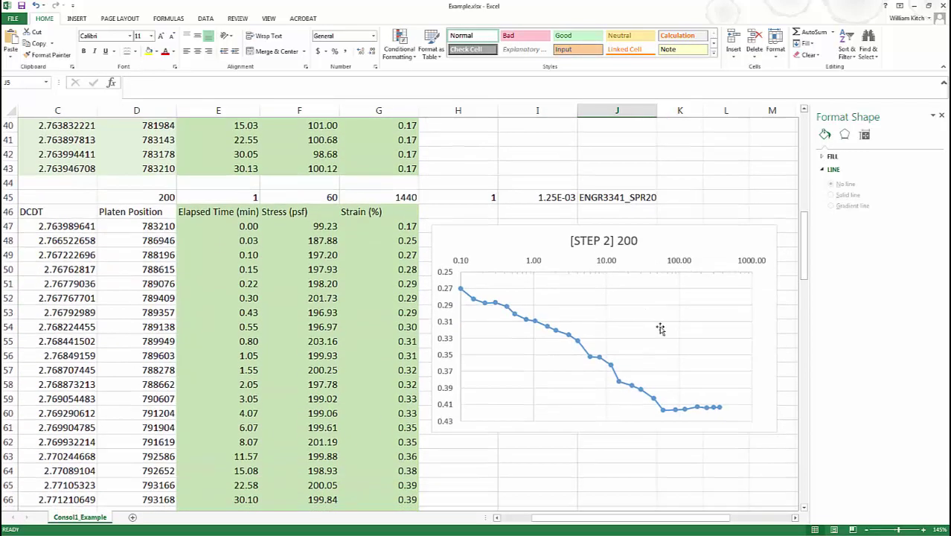
pyautogui.moveTo(662, 411)
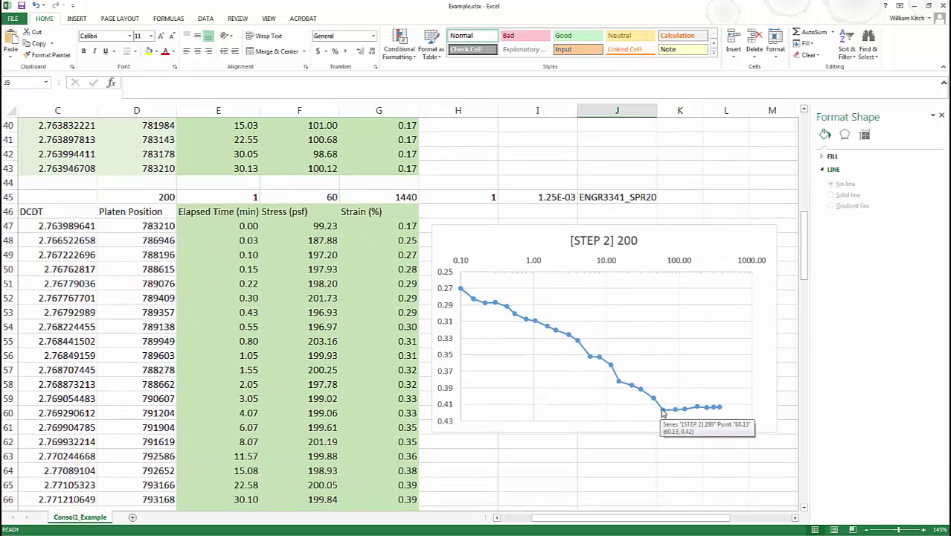
pyautogui.scroll(13, 662, 411)
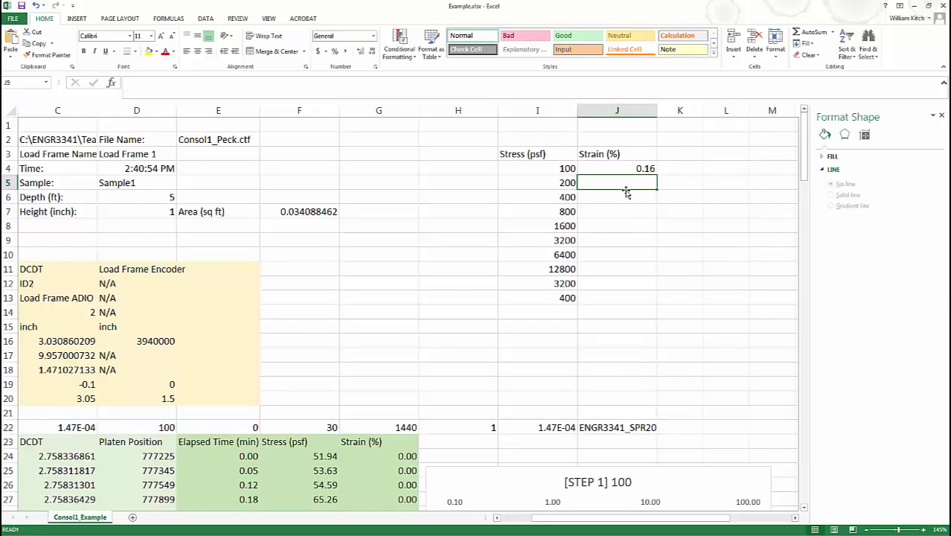
pyautogui.write('0.42')
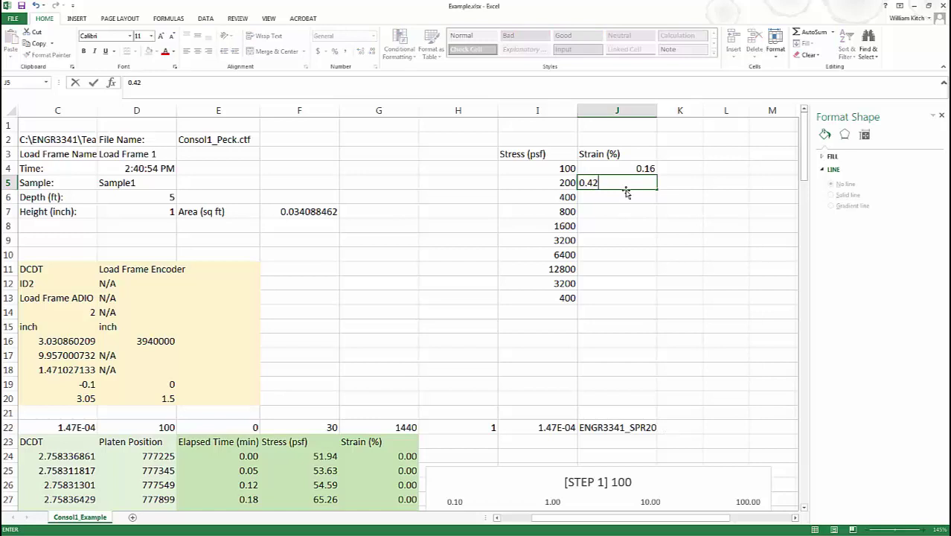
pyautogui.press('Return')
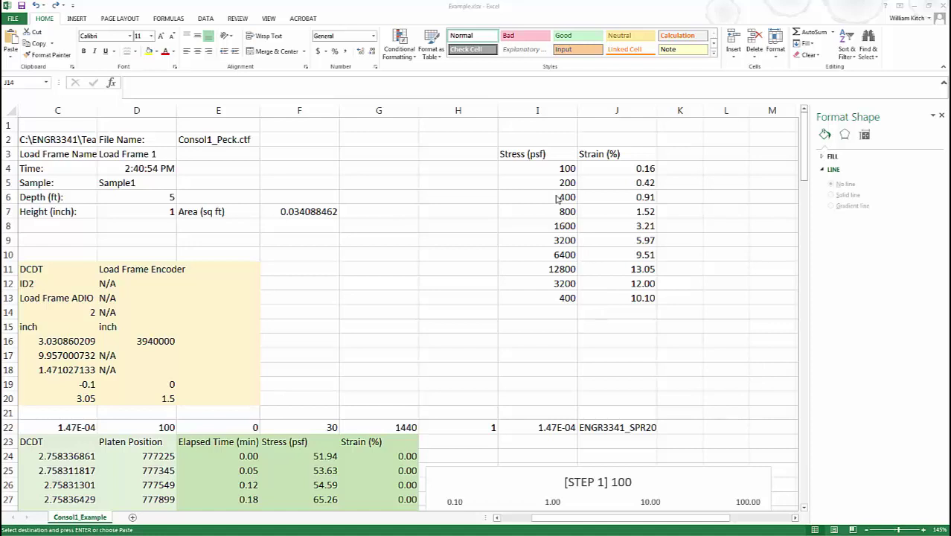
# - Insert a scatter chart with straight lines and markers from I4:J13 and place it beside the stress-strain table
pyautogui.moveTo(532, 168); pyautogui.dragTo(640, 300)
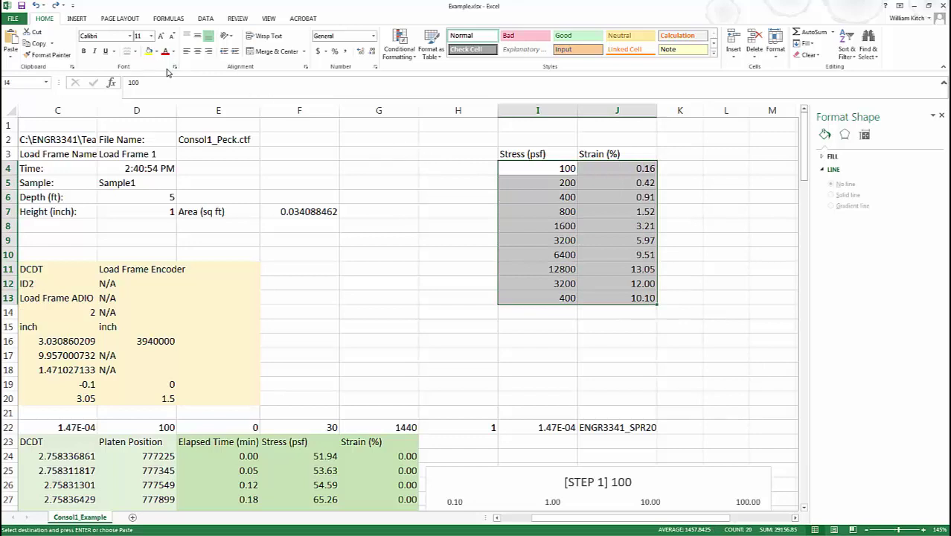
pyautogui.click(74, 19)
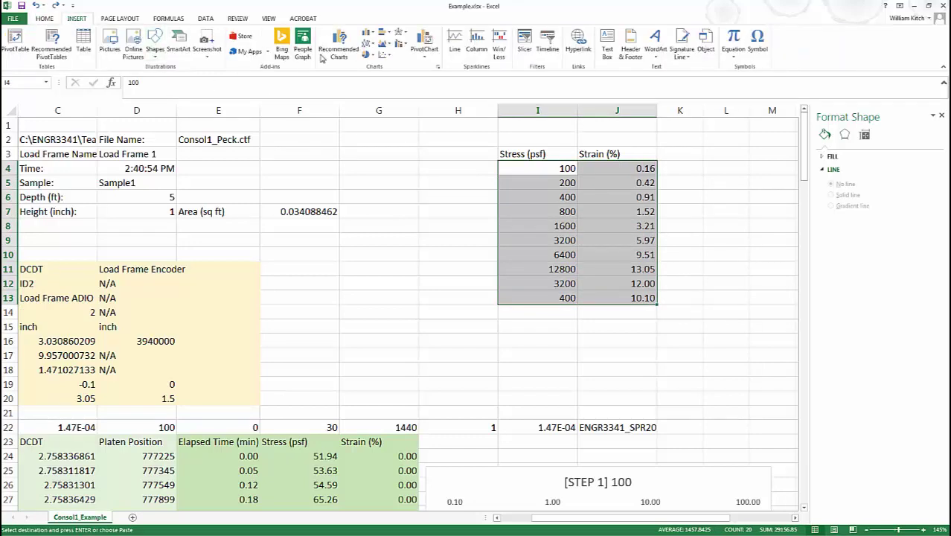
pyautogui.click(385, 55)
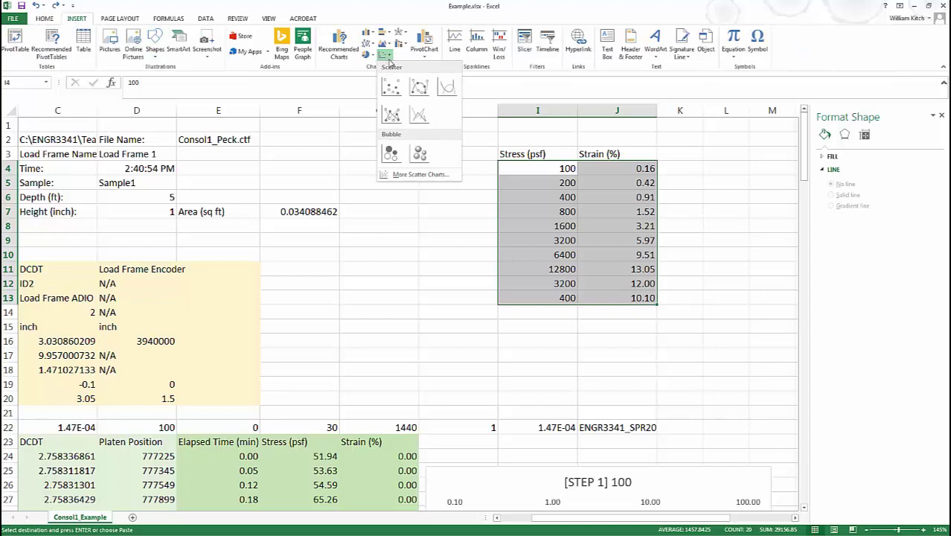
pyautogui.click(392, 115)
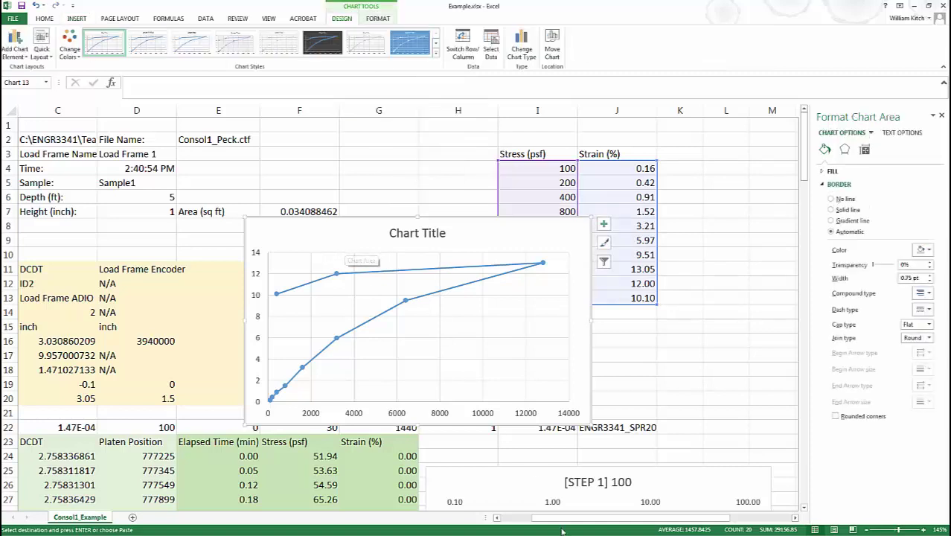
pyautogui.moveTo(571, 520); pyautogui.dragTo(611, 529)
pyautogui.moveTo(252, 236); pyautogui.dragTo(675, 170)
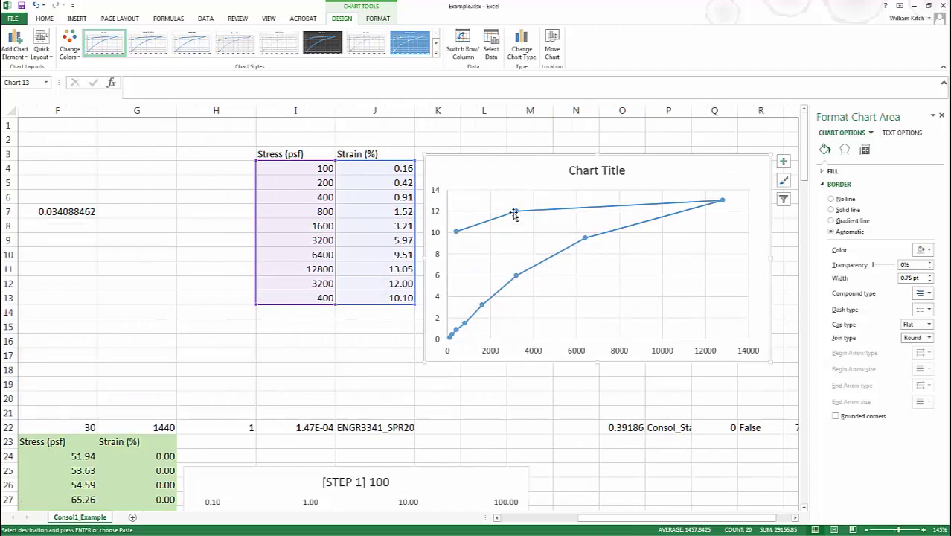
# - Give the stress-strain chart's horizontal axis a base-10 logarithmic scale with a minimum bound of 100
pyautogui.click(618, 357)
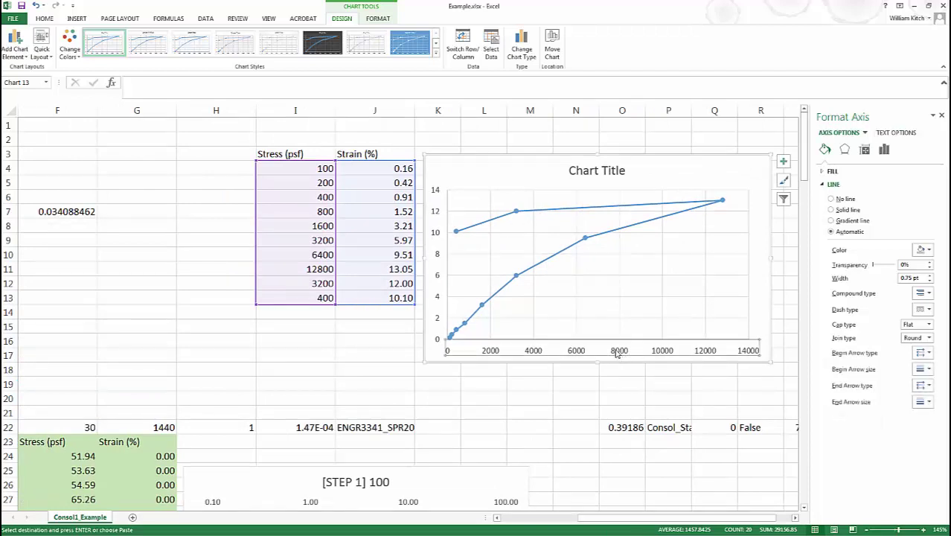
pyautogui.rightClick(617, 354)
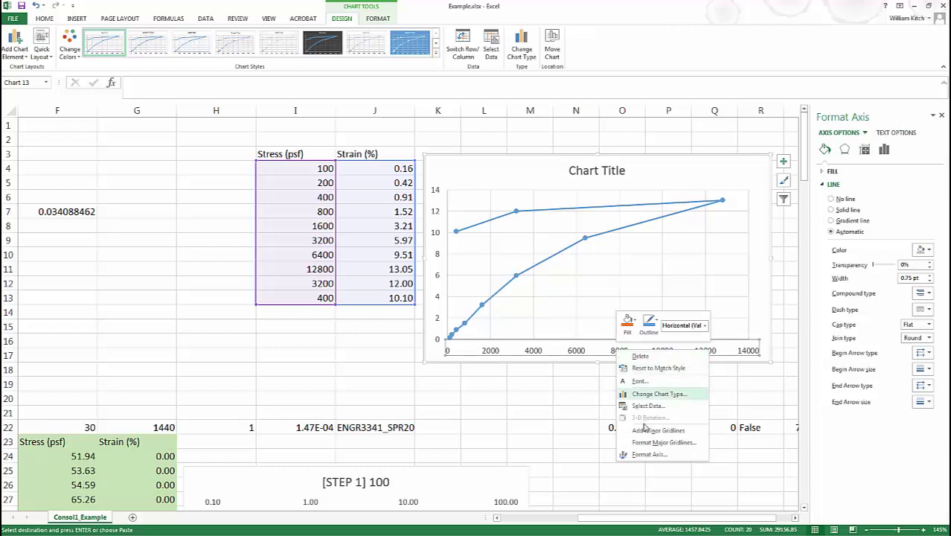
pyautogui.click(649, 454)
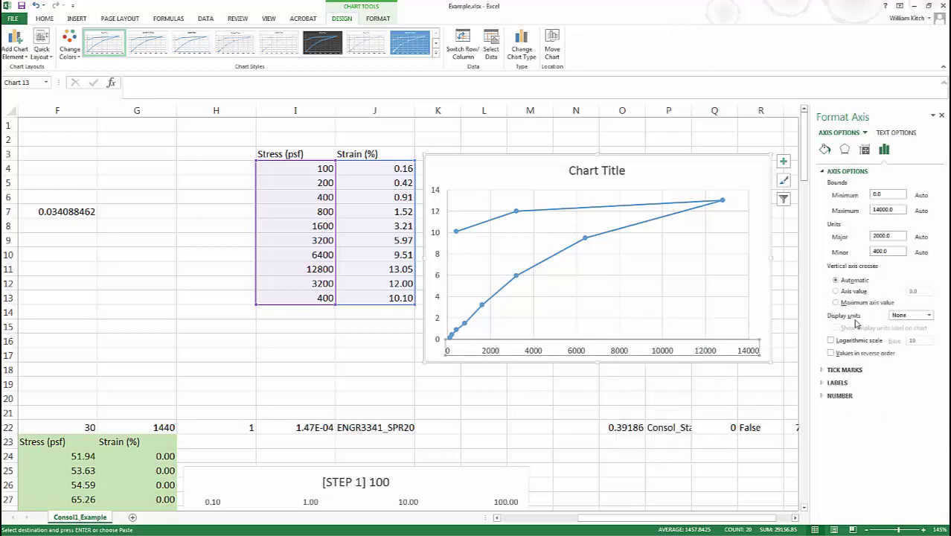
pyautogui.click(832, 341)
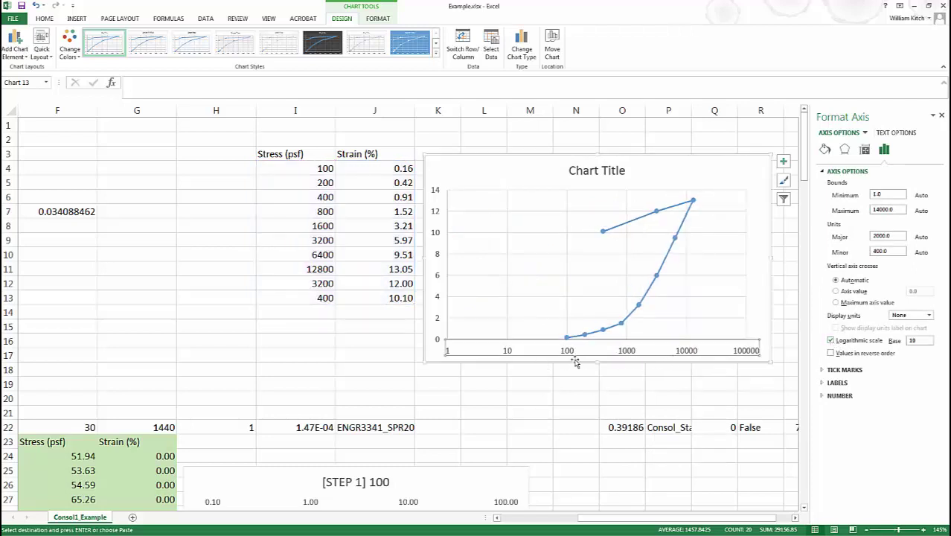
pyautogui.click(887, 196)
pyautogui.press('BackSpace')
pyautogui.press('BackSpace')
pyautogui.write('00')
pyautogui.press('Return')
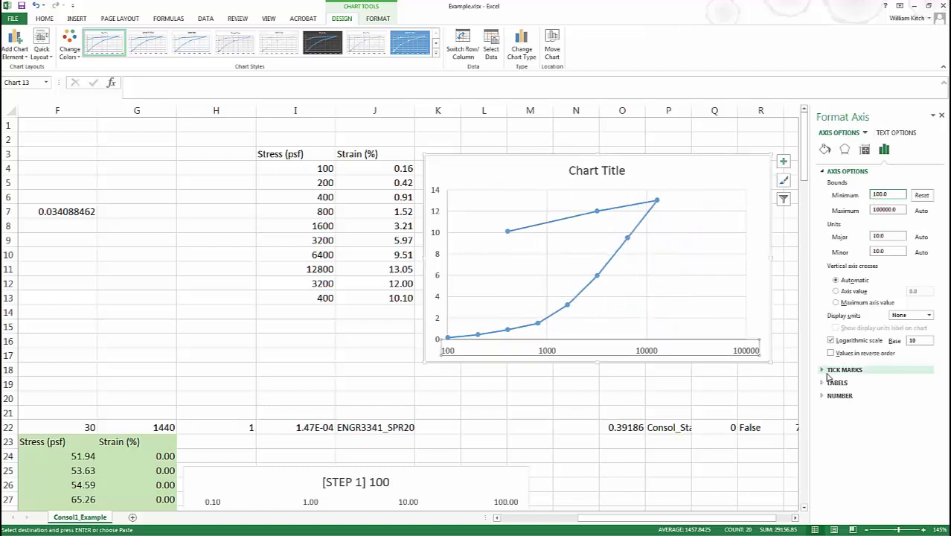
# - Add minor tick marks to the stress-strain chart's horizontal axis
pyautogui.click(823, 373)
pyautogui.click(930, 395)
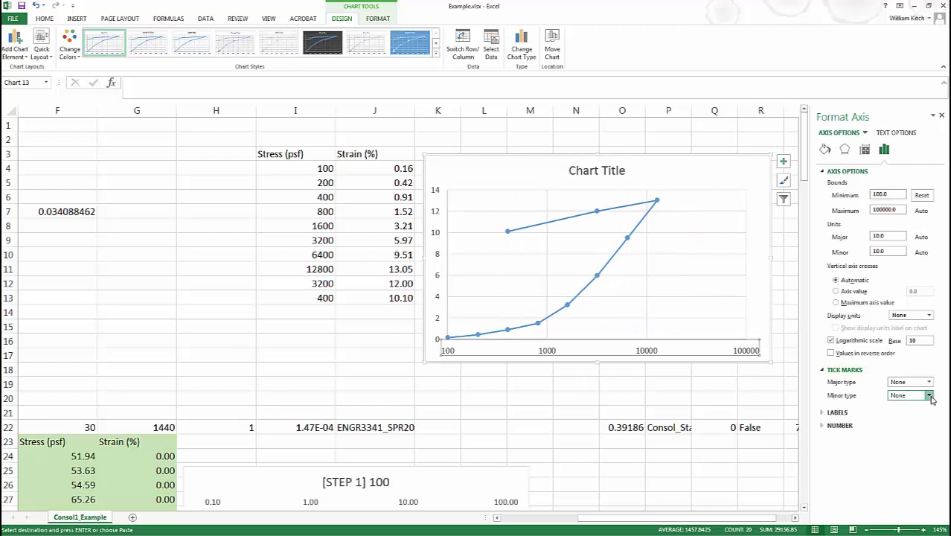
pyautogui.click(901, 409)
# - Show the stress-strain chart's vertical strain axis values in reverse order and deselect the chart
pyautogui.click(435, 233)
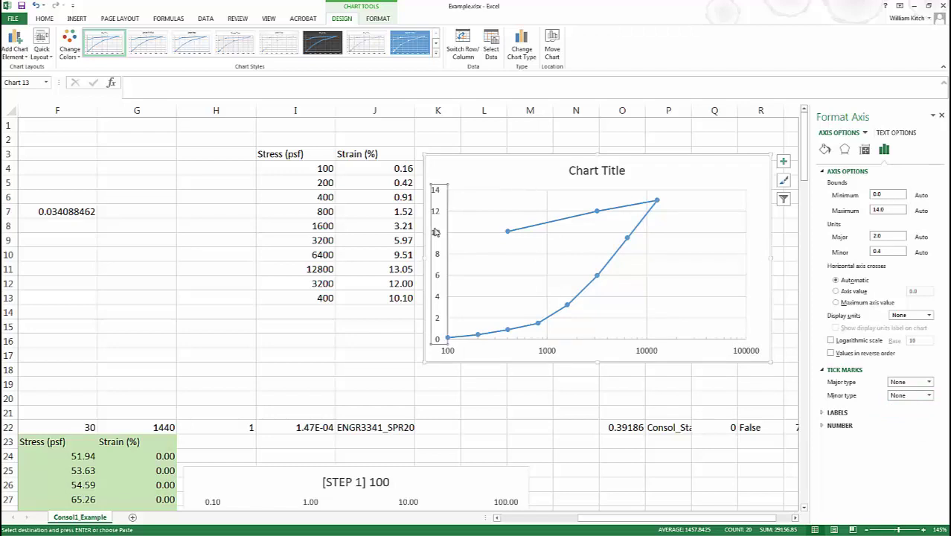
pyautogui.rightClick(436, 233)
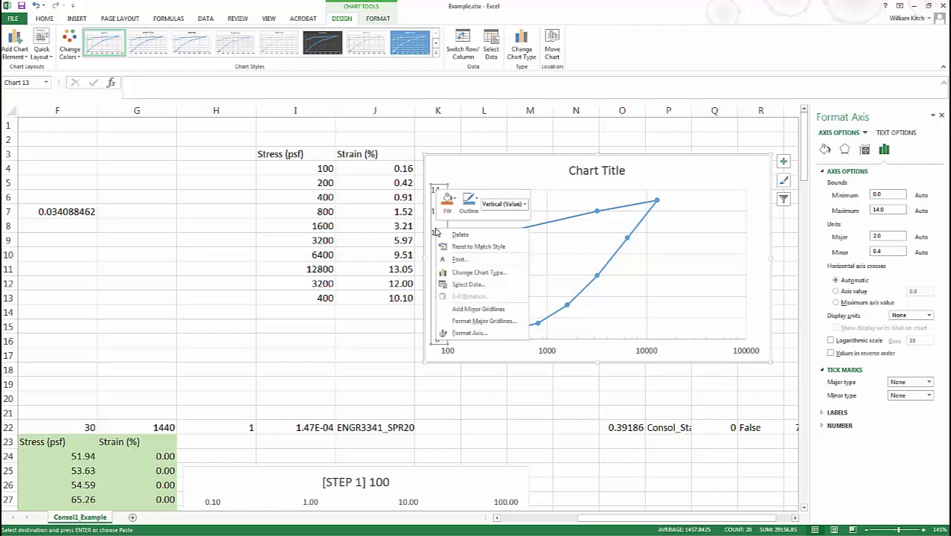
pyautogui.click(480, 333)
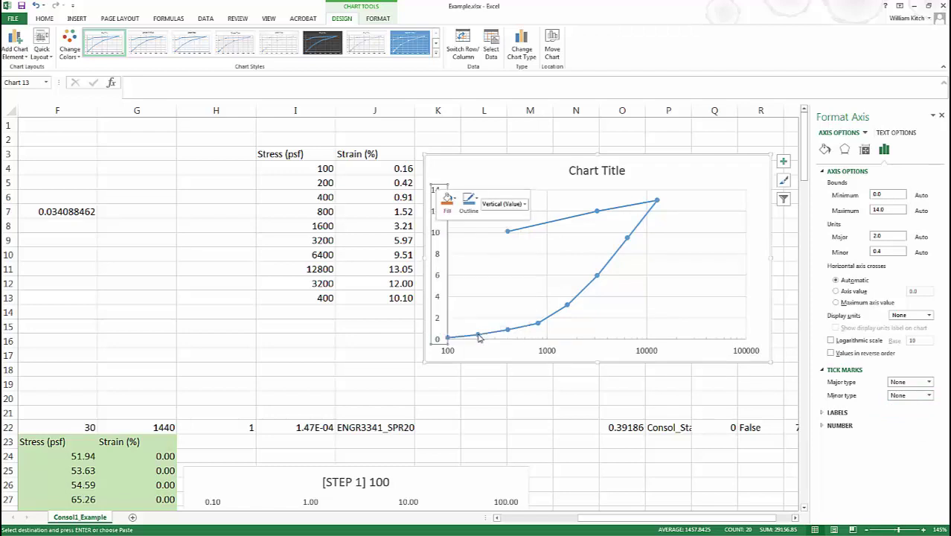
pyautogui.click(832, 354)
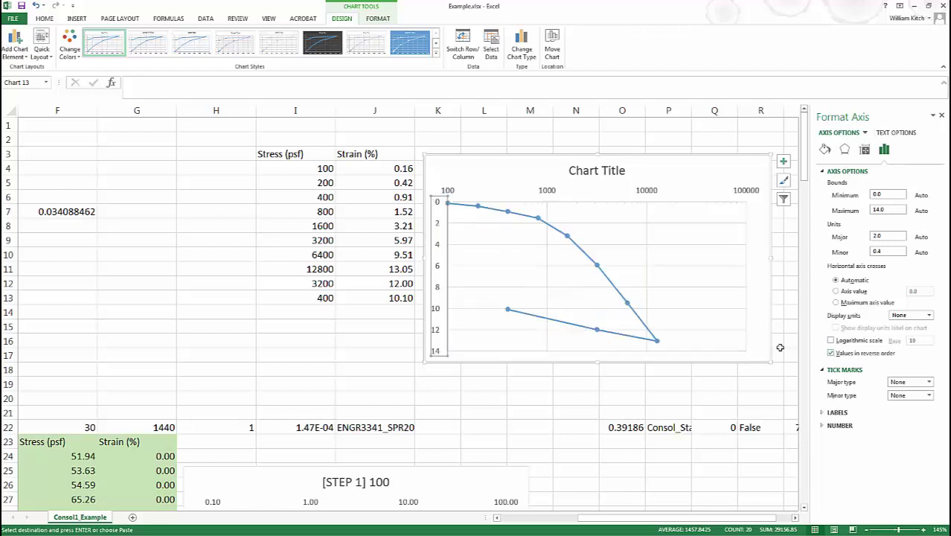
pyautogui.click(733, 373)
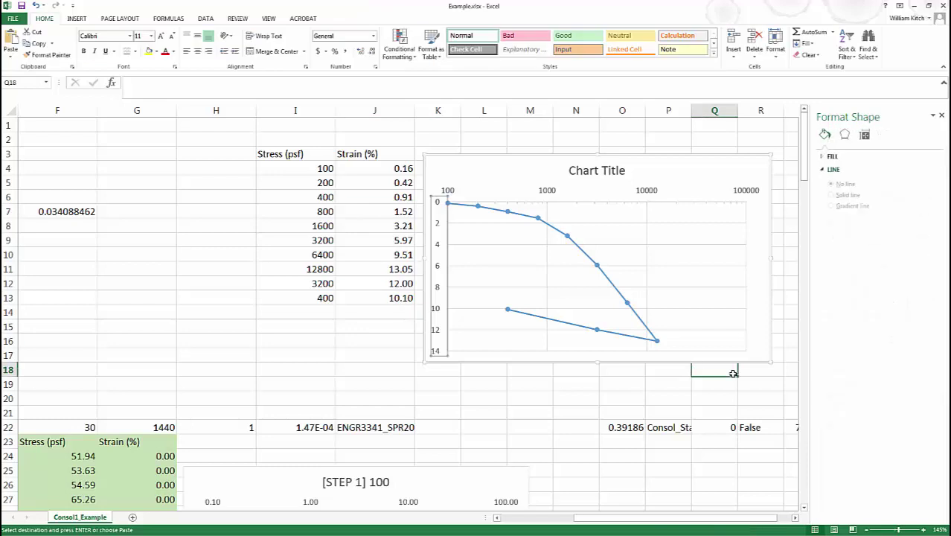